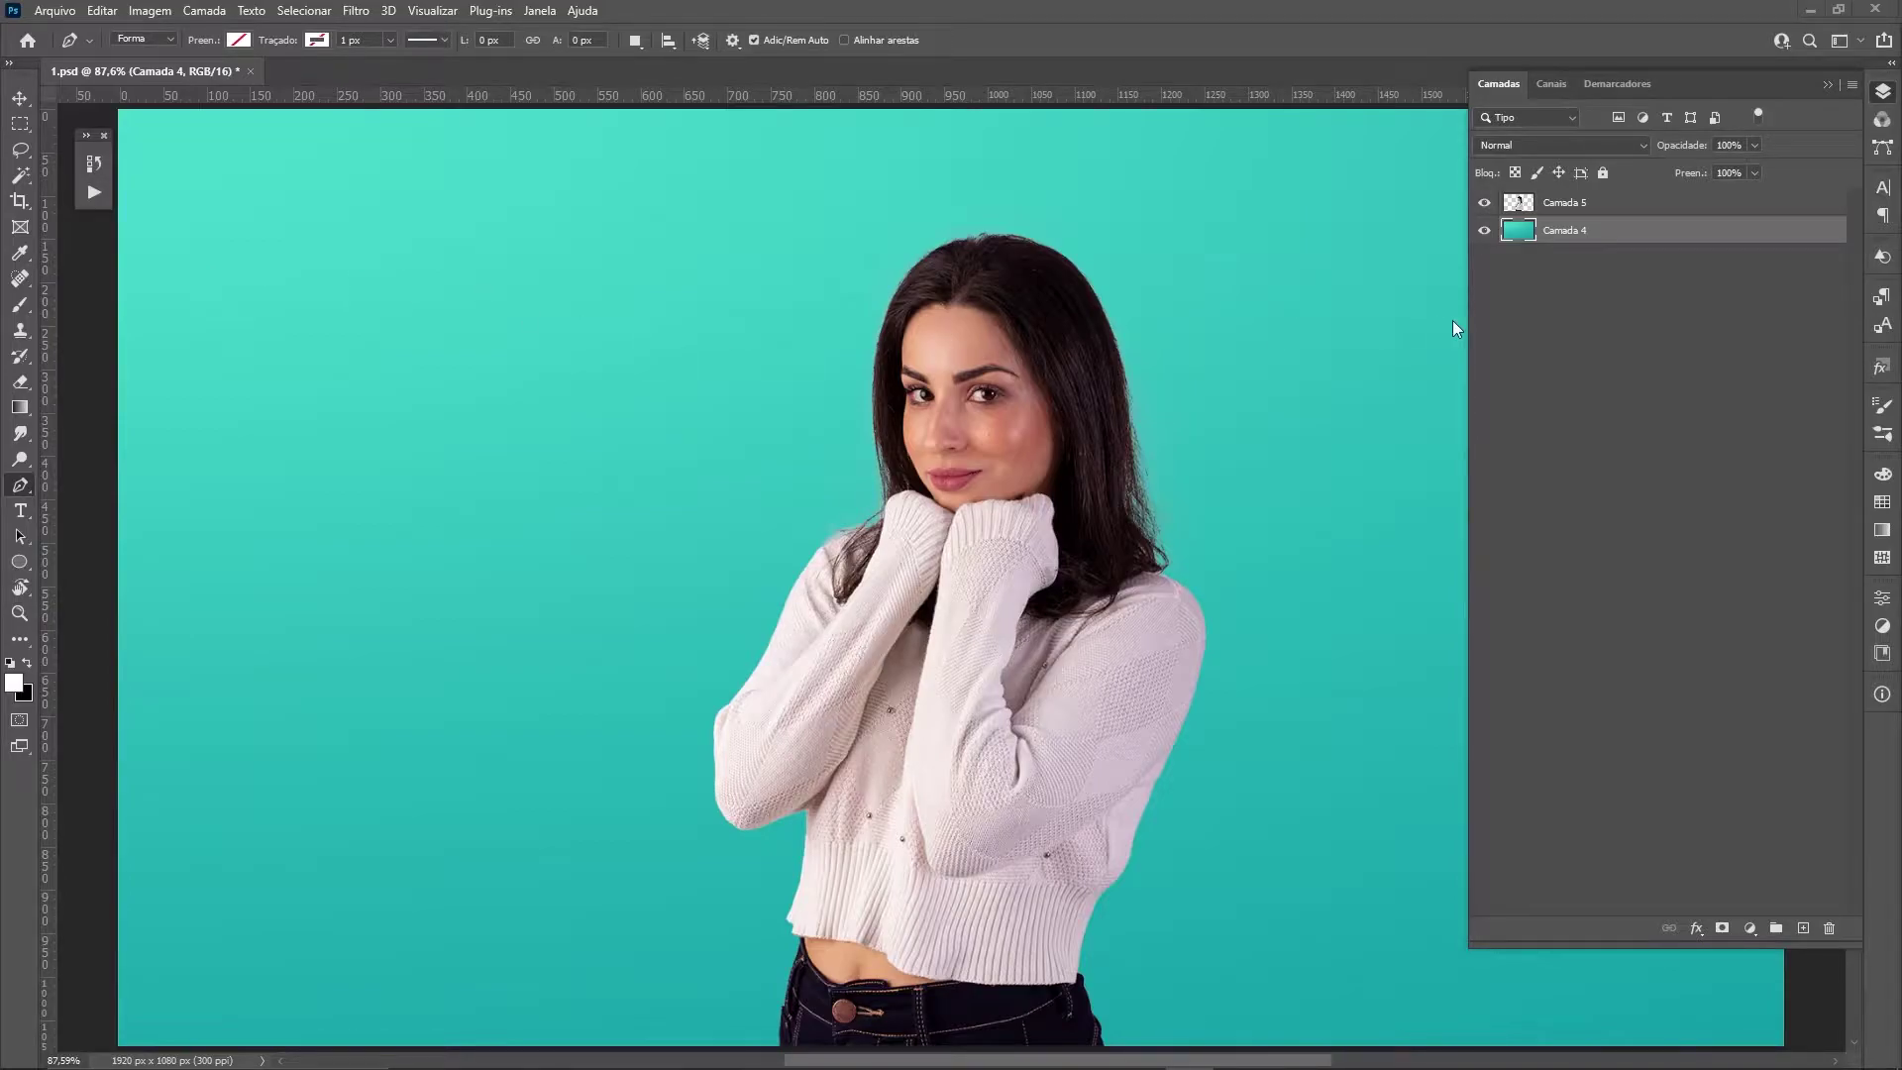
# Load Camada 5's woman outline as a selection, toggling layer visibility to check the cut-out
pyautogui.keyDown('ctrl'); pyautogui.click(1516, 205); pyautogui.keyUp('ctrl')
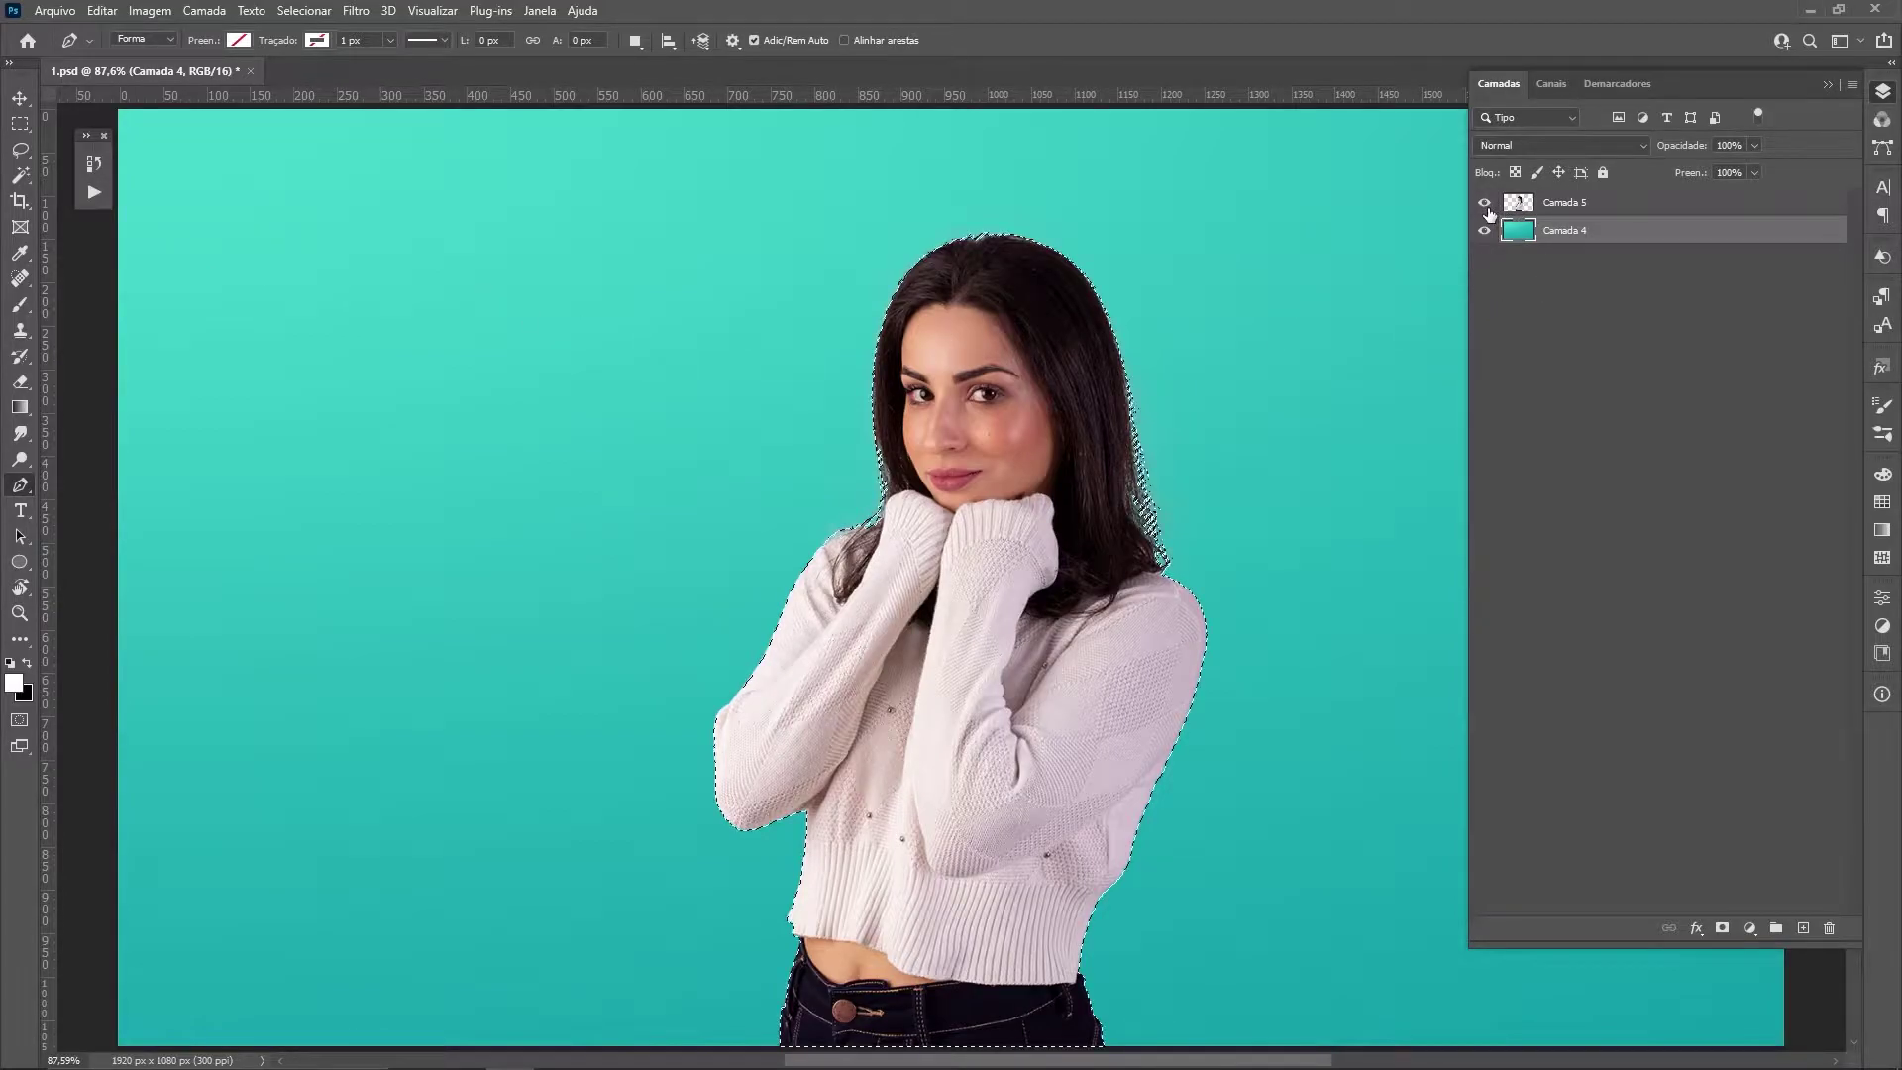
pyautogui.hotkey('ctrl', 'd')
pyautogui.click(1486, 204)
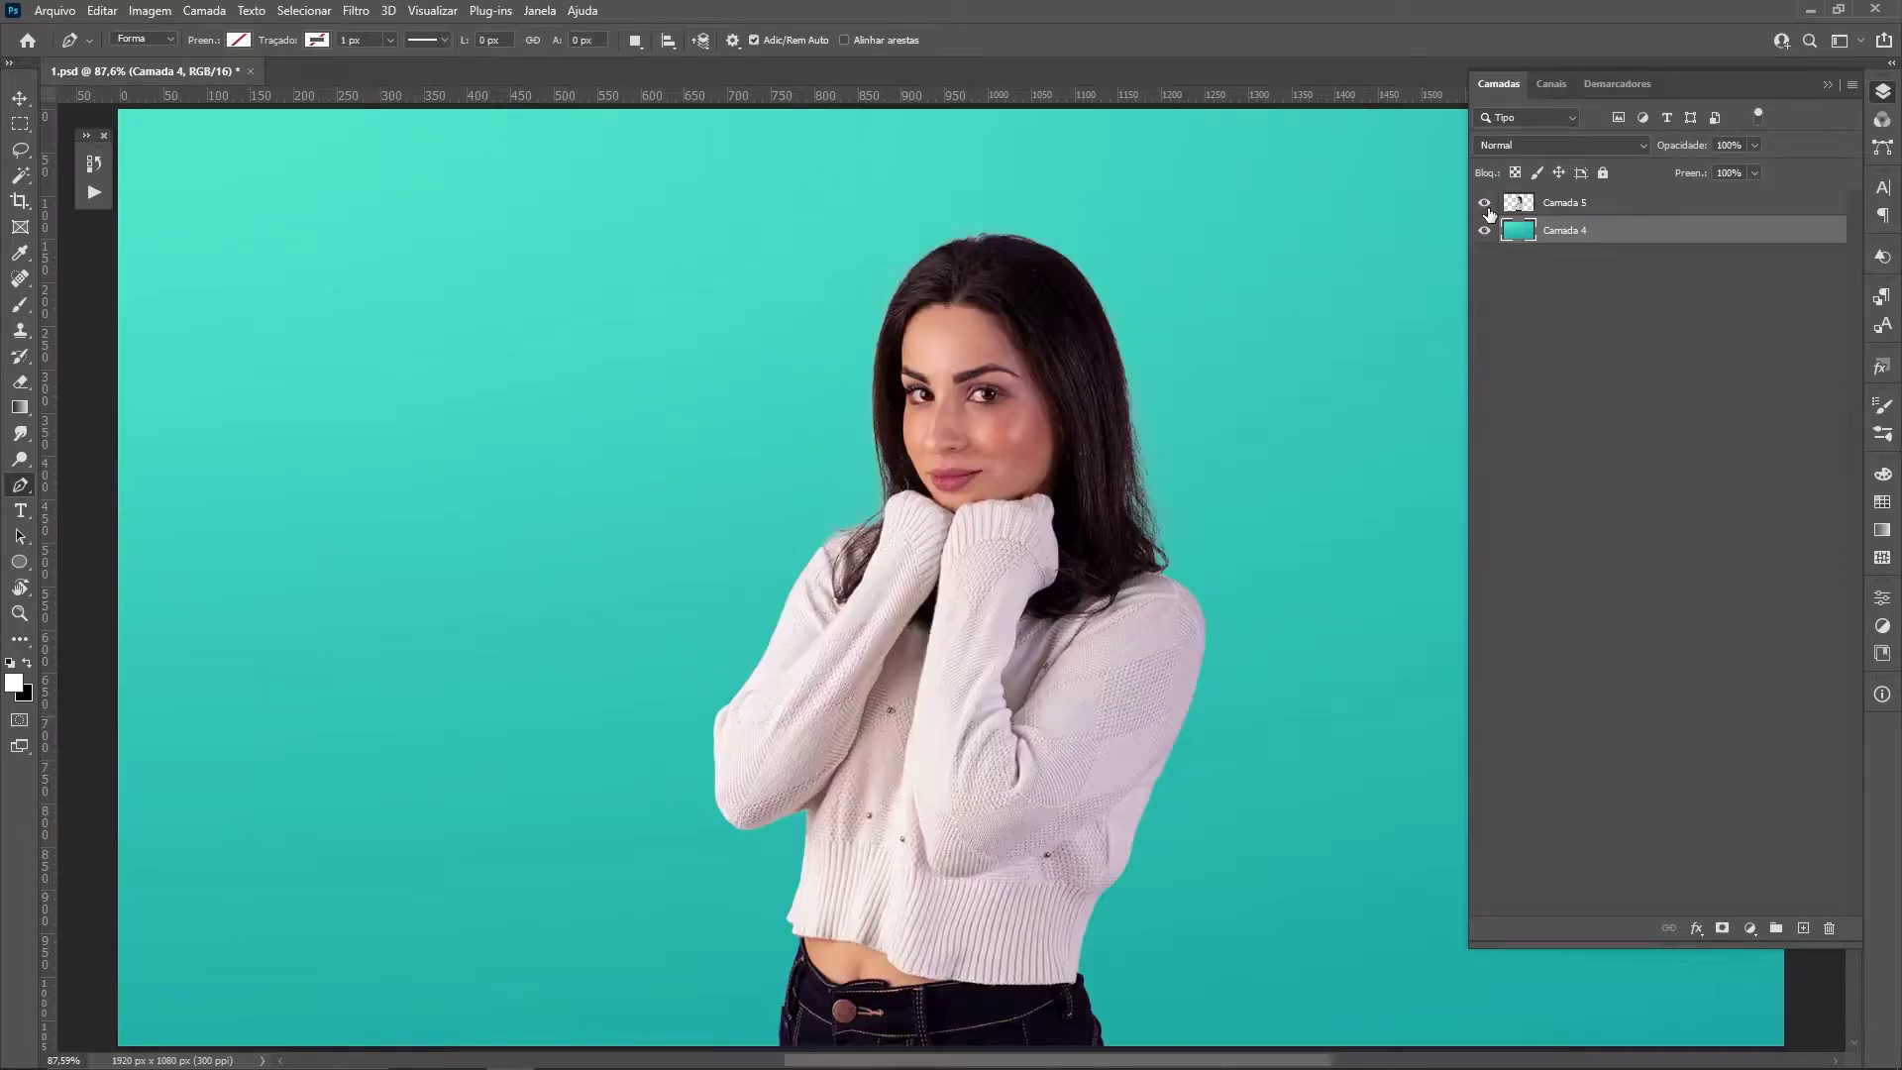
pyautogui.click(1484, 230)
pyautogui.click(1484, 202)
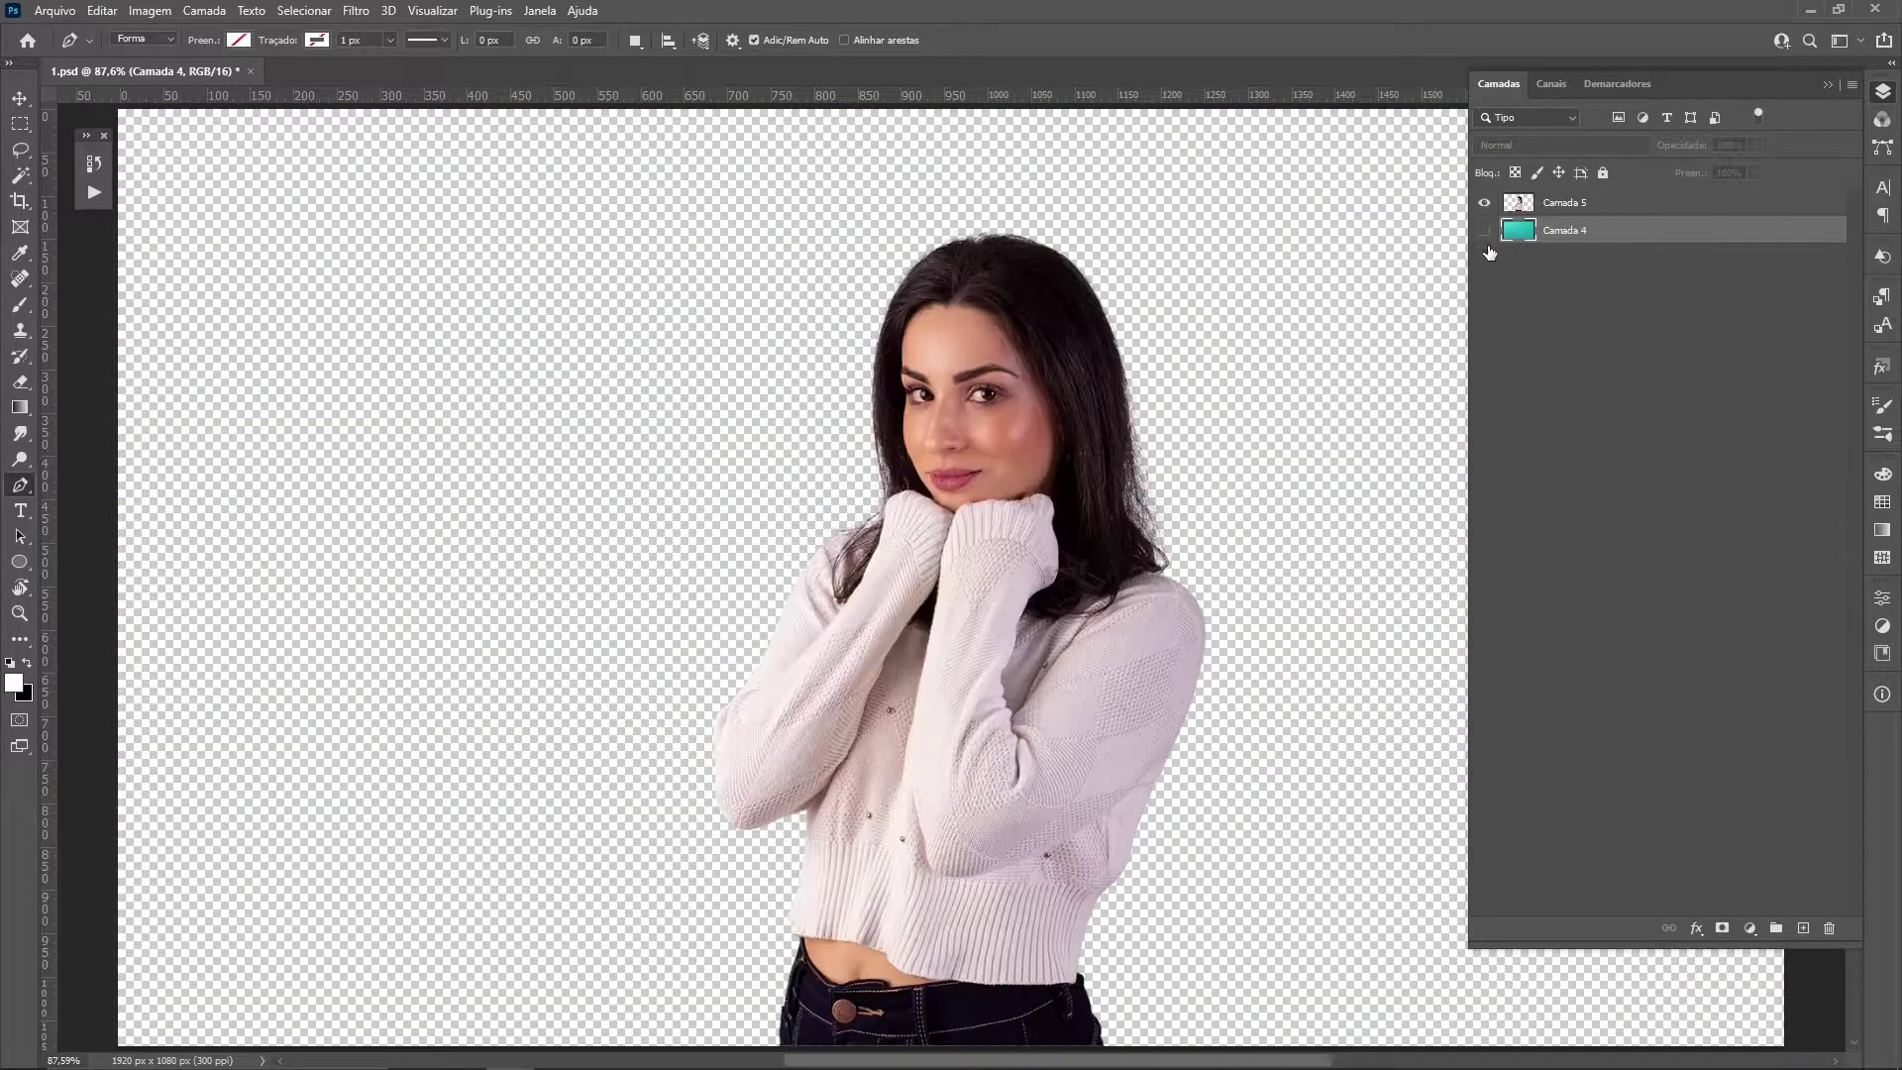
pyautogui.click(1490, 252)
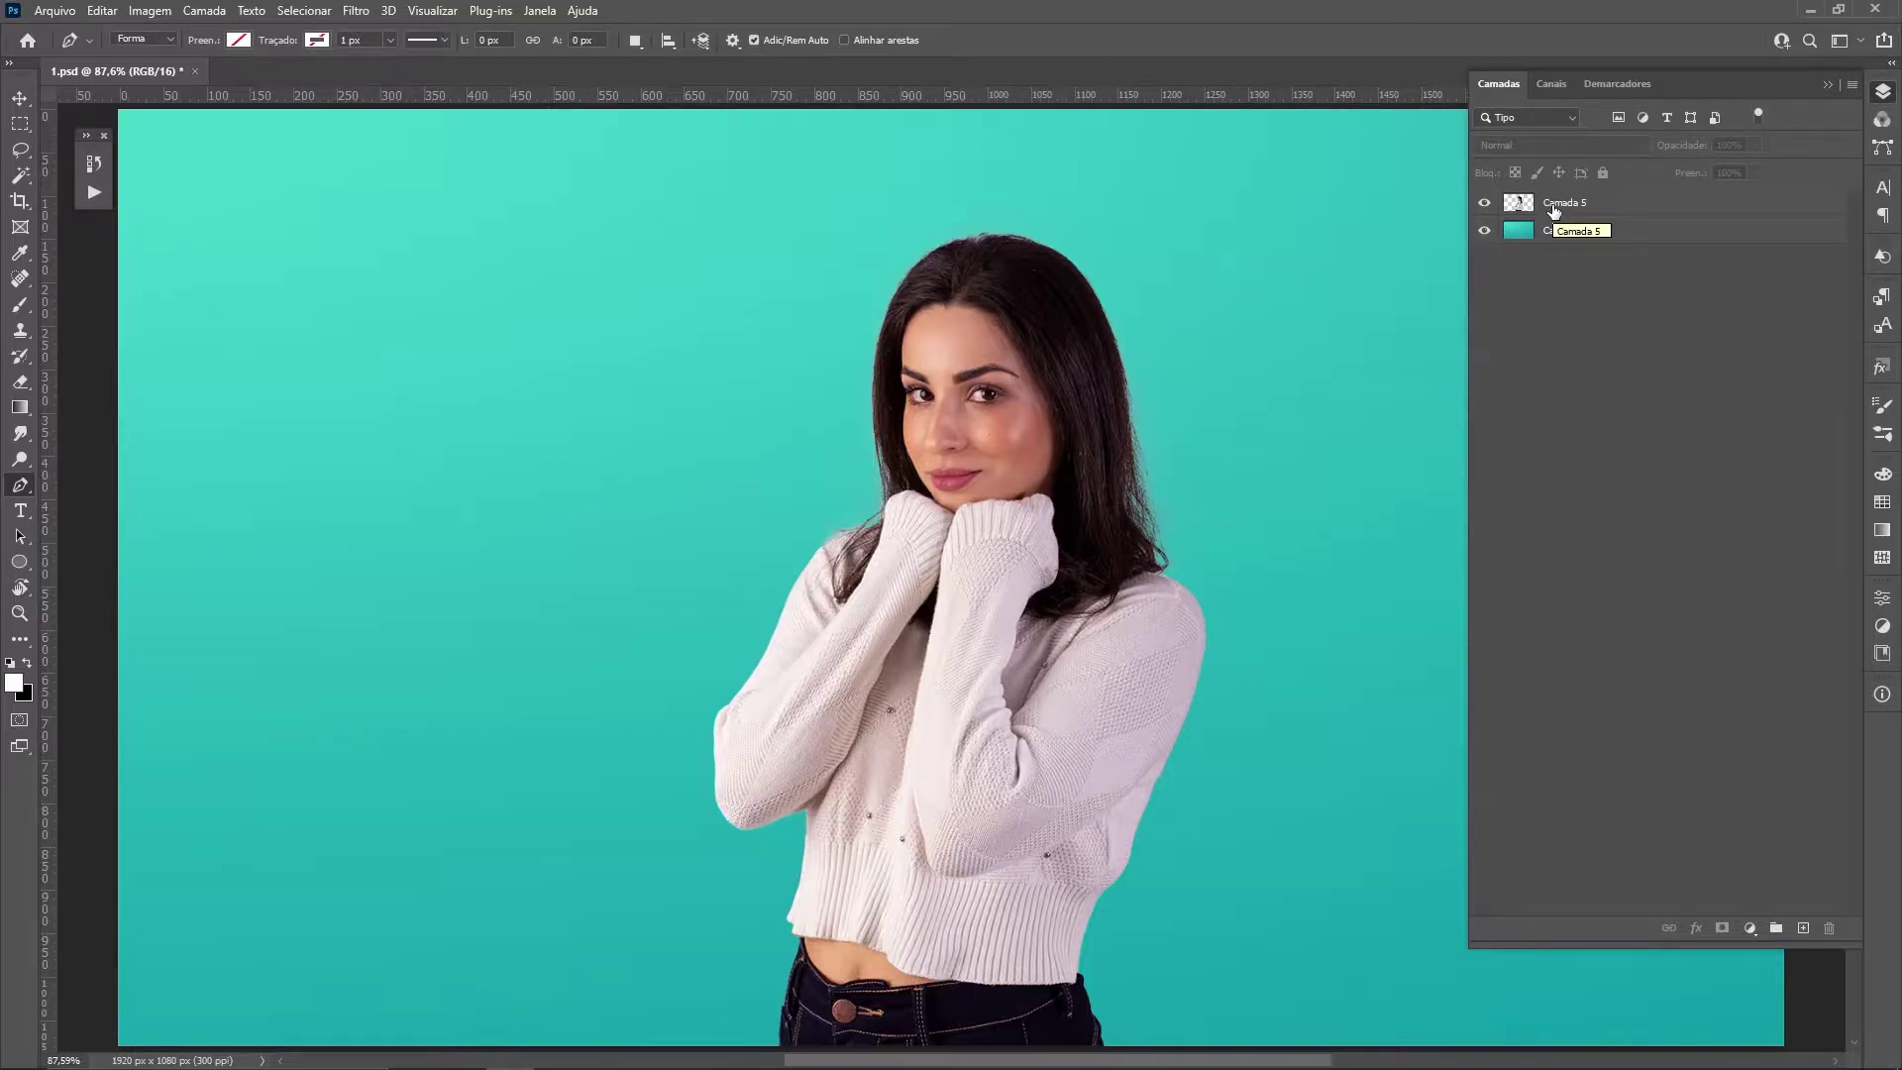
pyautogui.moveTo(1553, 210); pyautogui.dragTo(1523, 206)
pyautogui.keyDown('ctrl'); pyautogui.click(1520, 204); pyautogui.keyUp('ctrl')
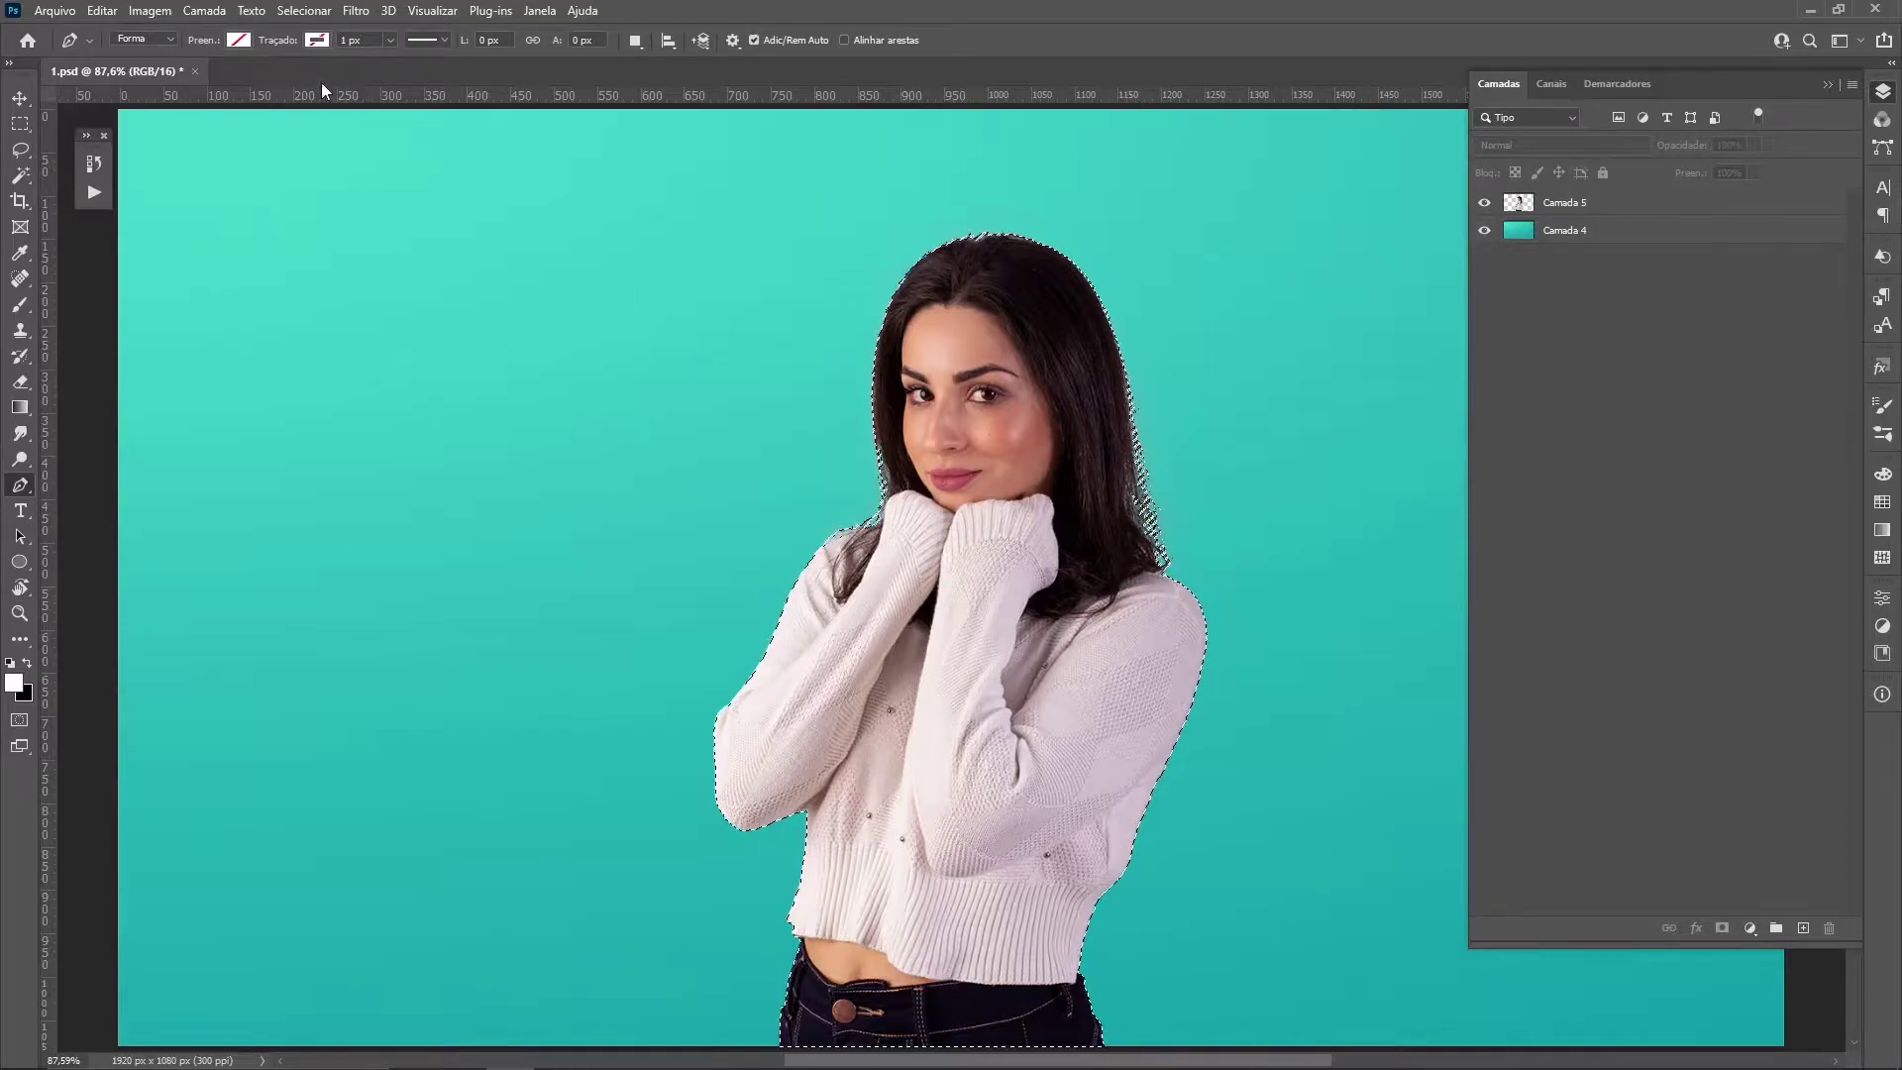
# Expand the selection around the woman by 30 pixels via Modificar > Expansão
pyautogui.click(308, 12)
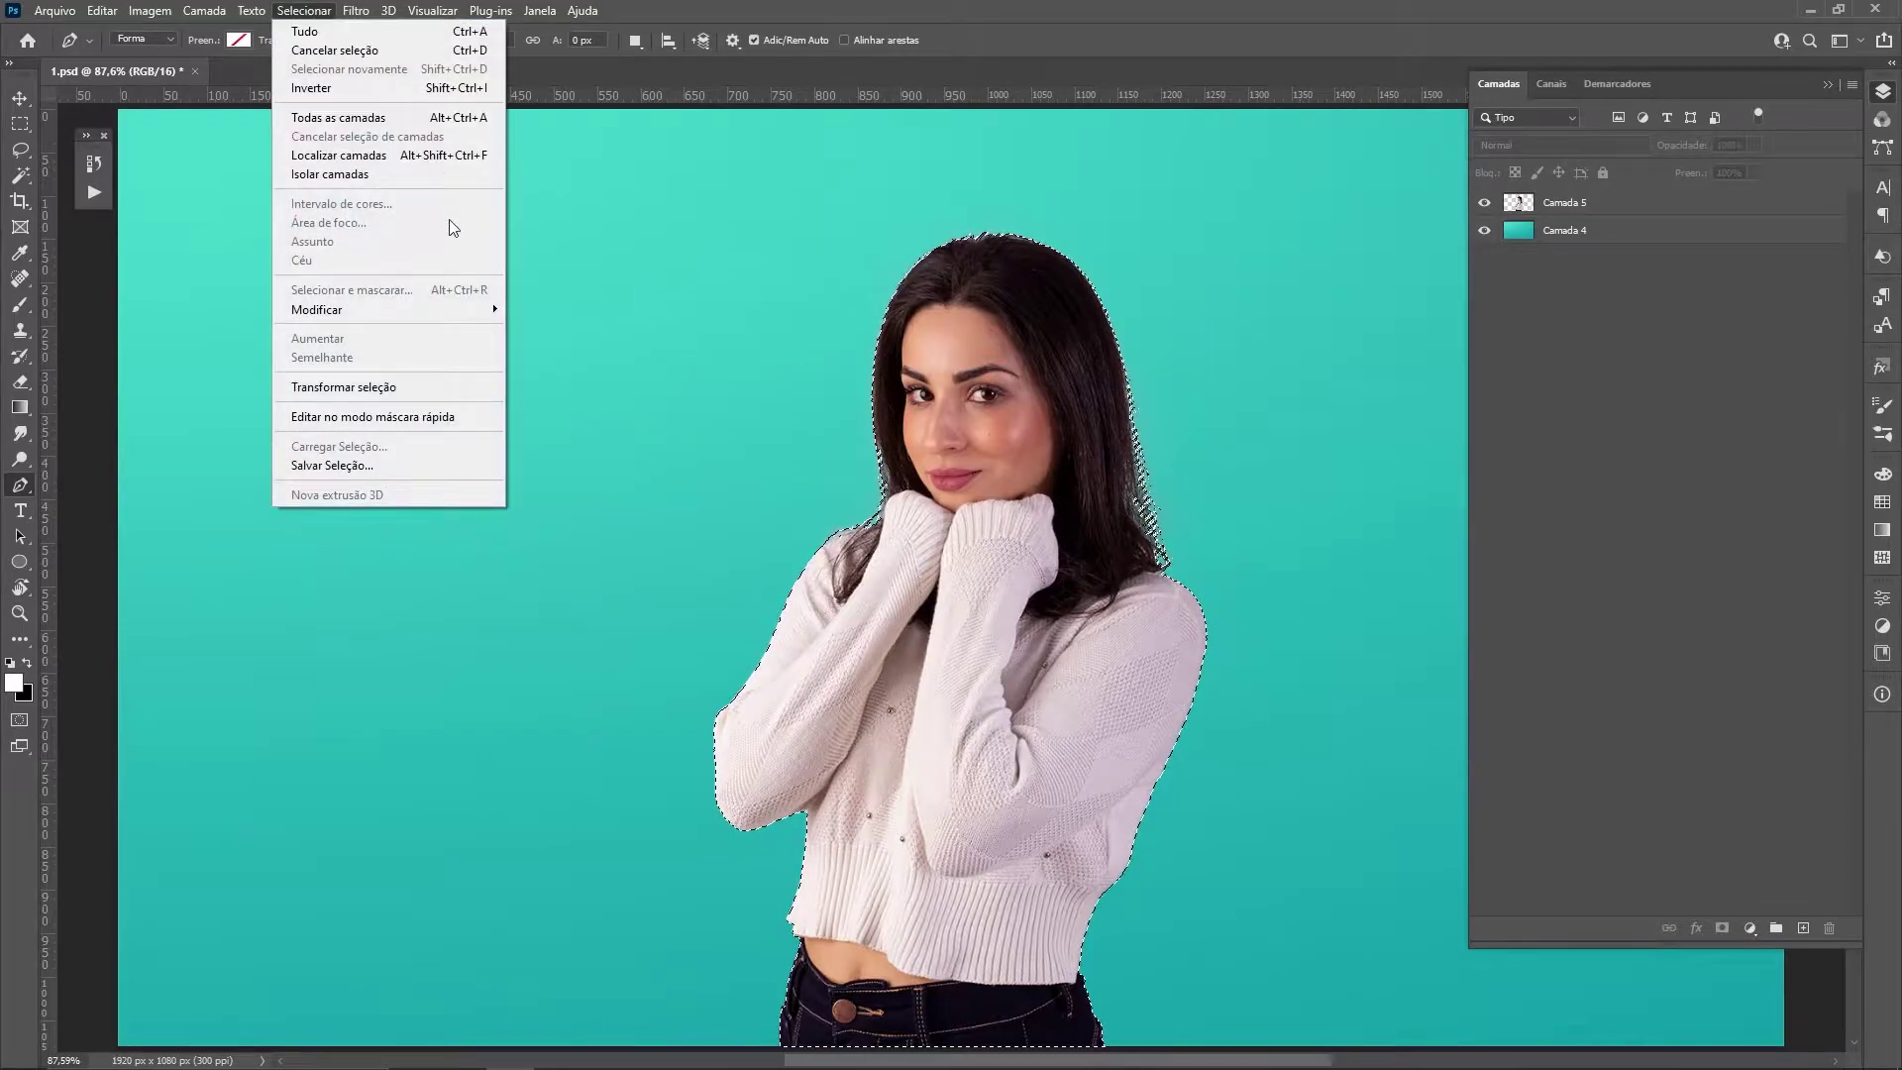
pyautogui.moveTo(386, 309)
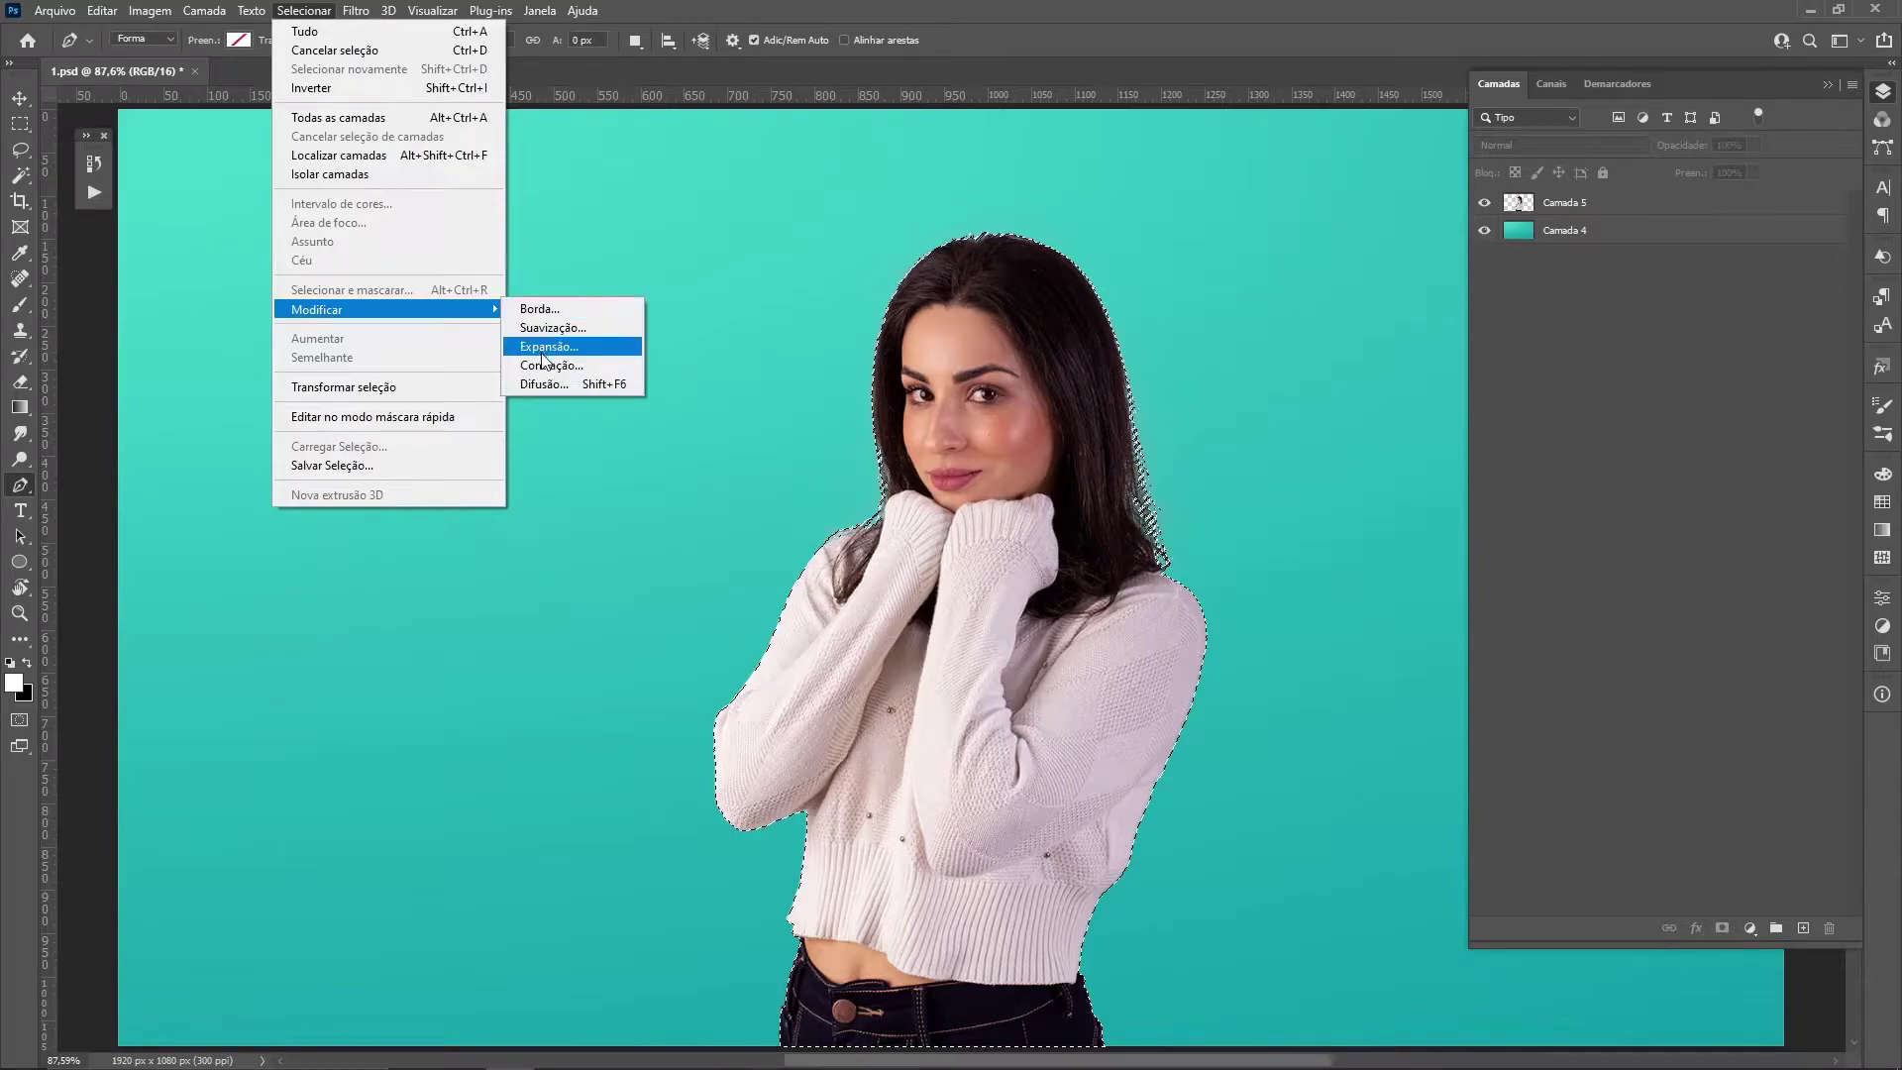
pyautogui.click(548, 347)
pyautogui.write('30')
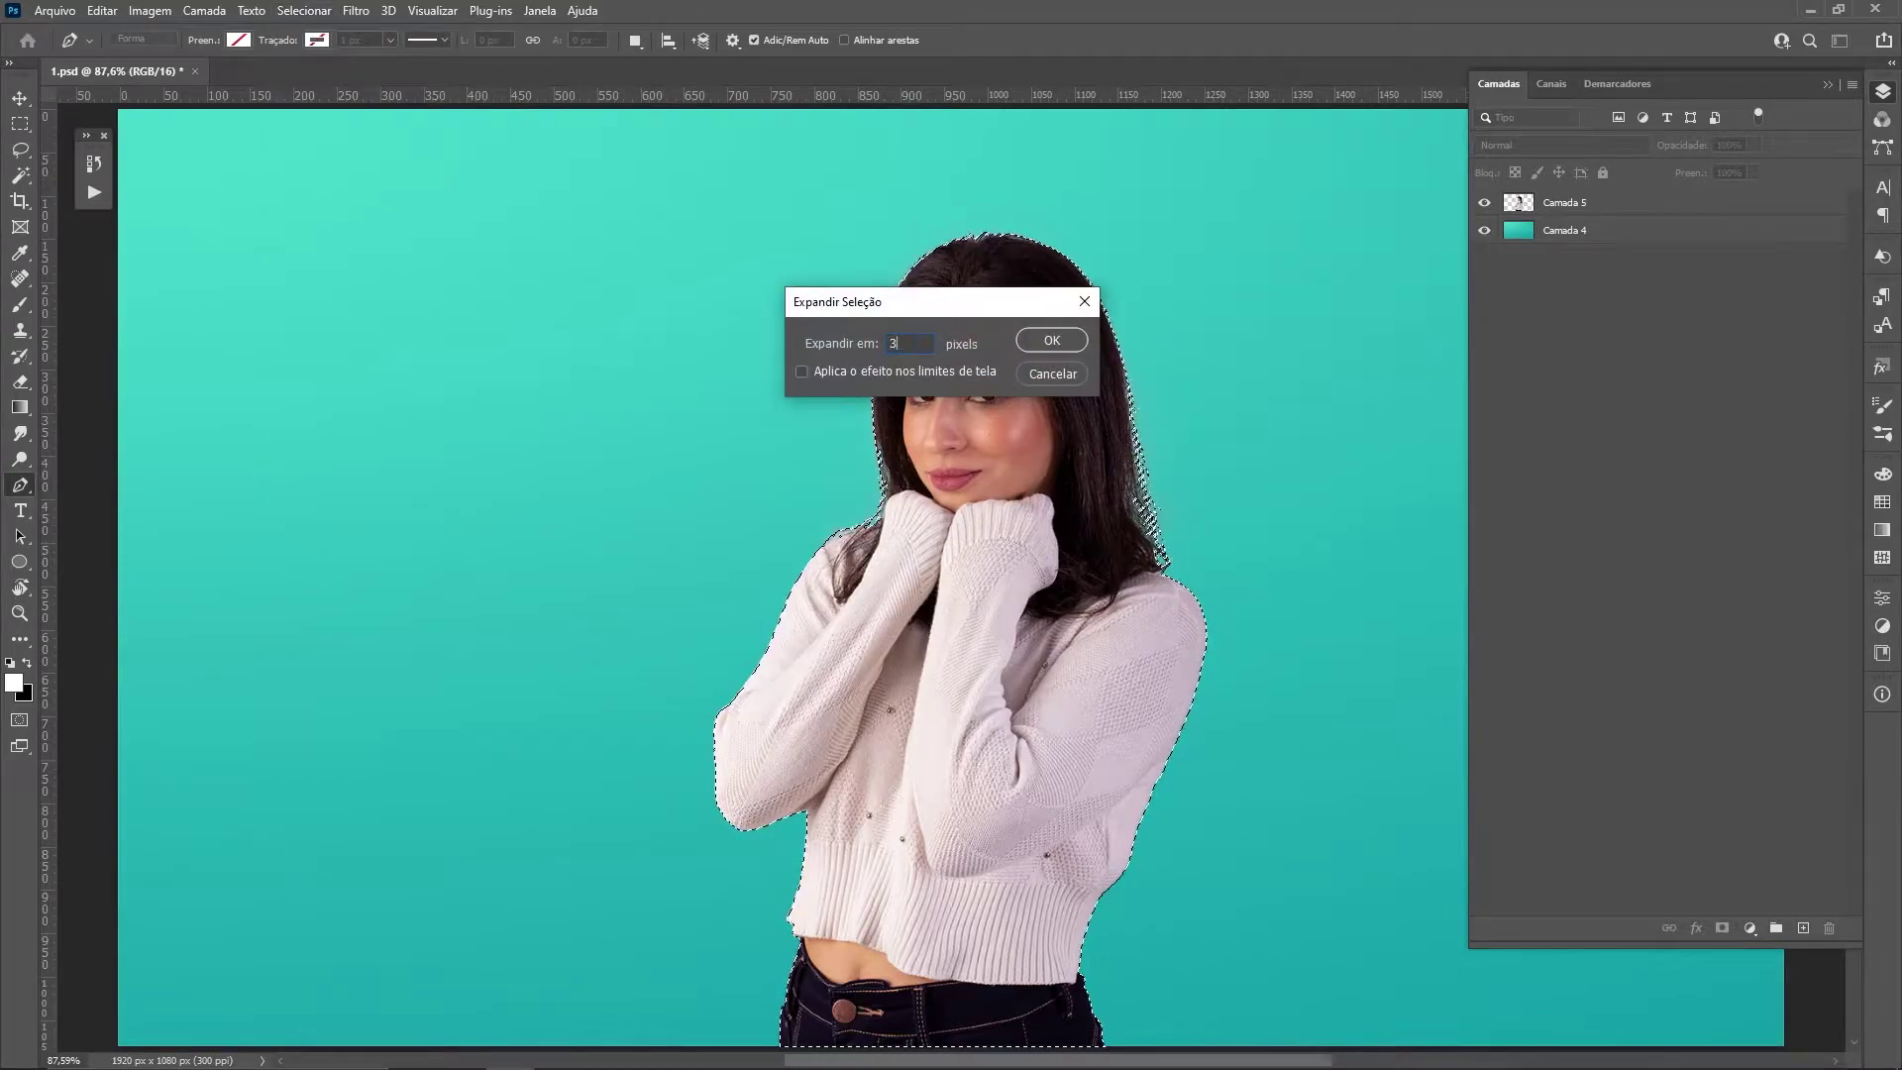
pyautogui.click(1067, 345)
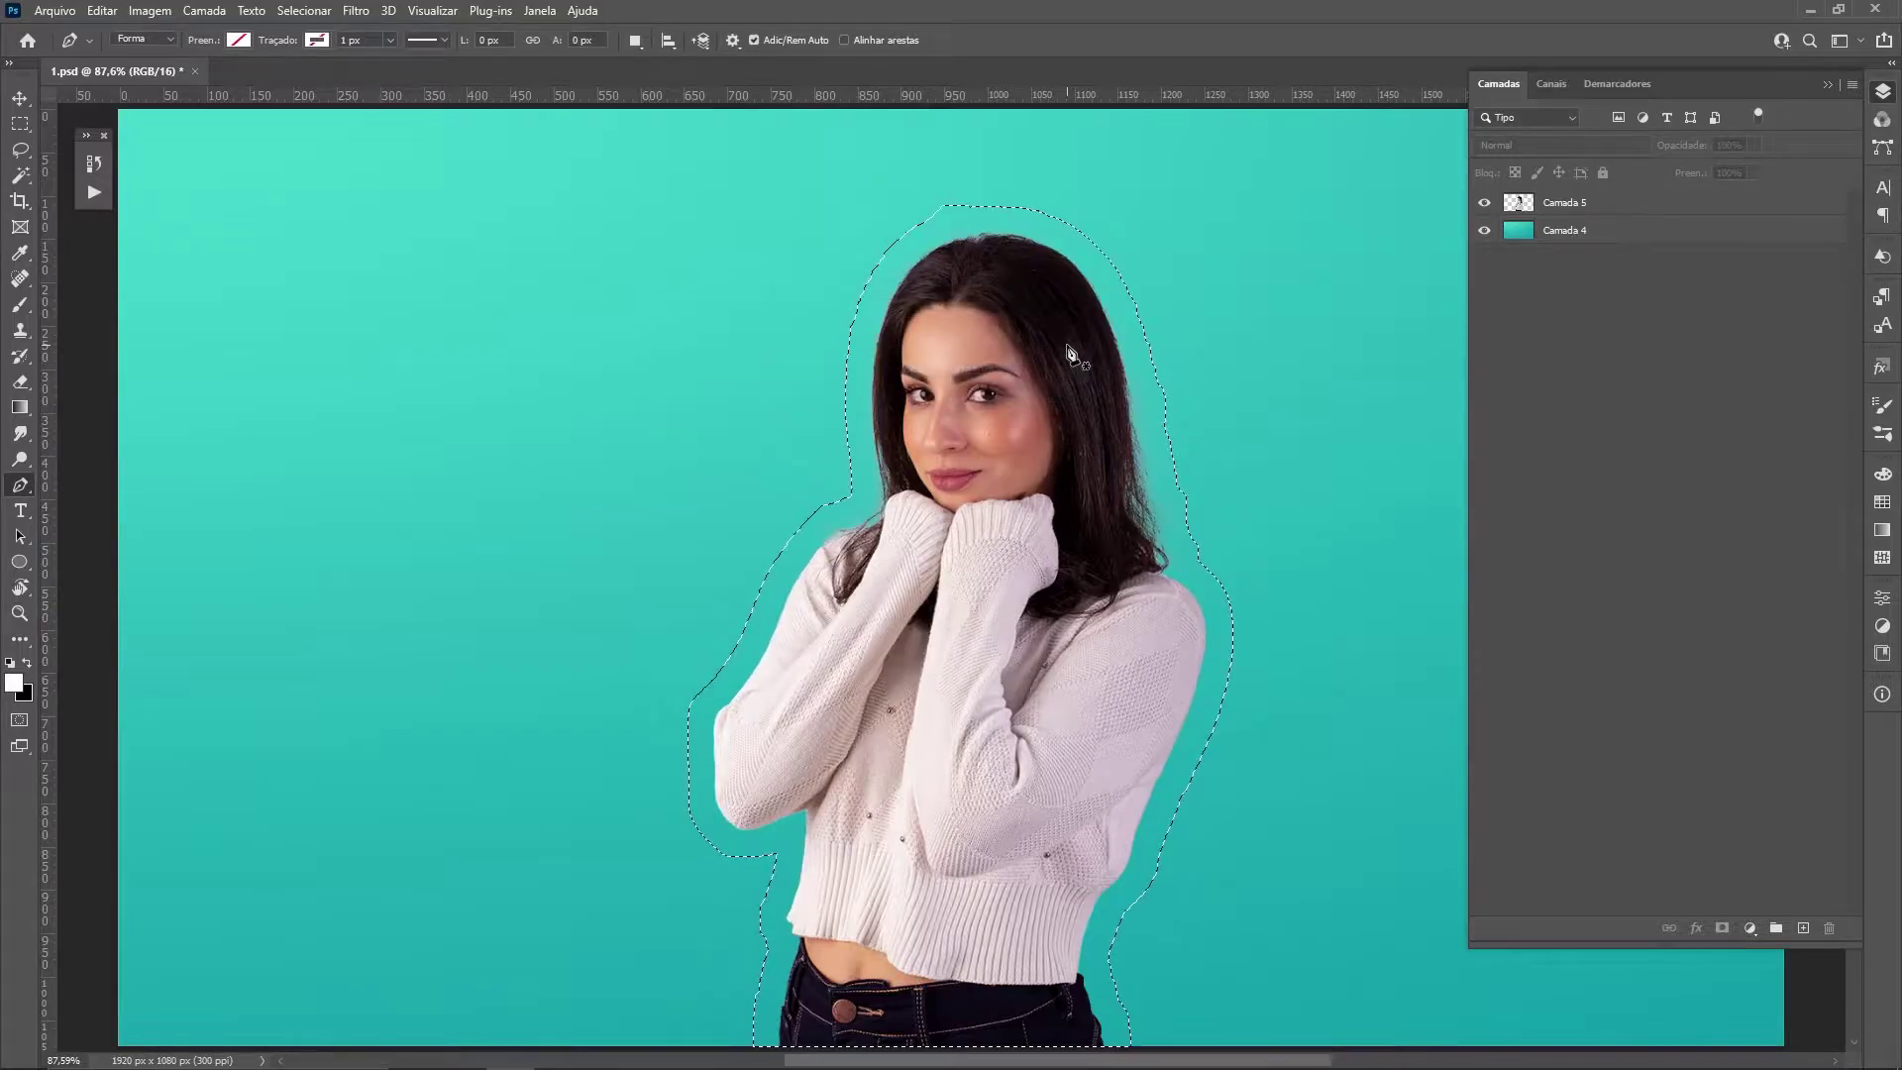
# Smooth the expanded selection outline with a 5-pixel Suavização radius
pyautogui.click(304, 11)
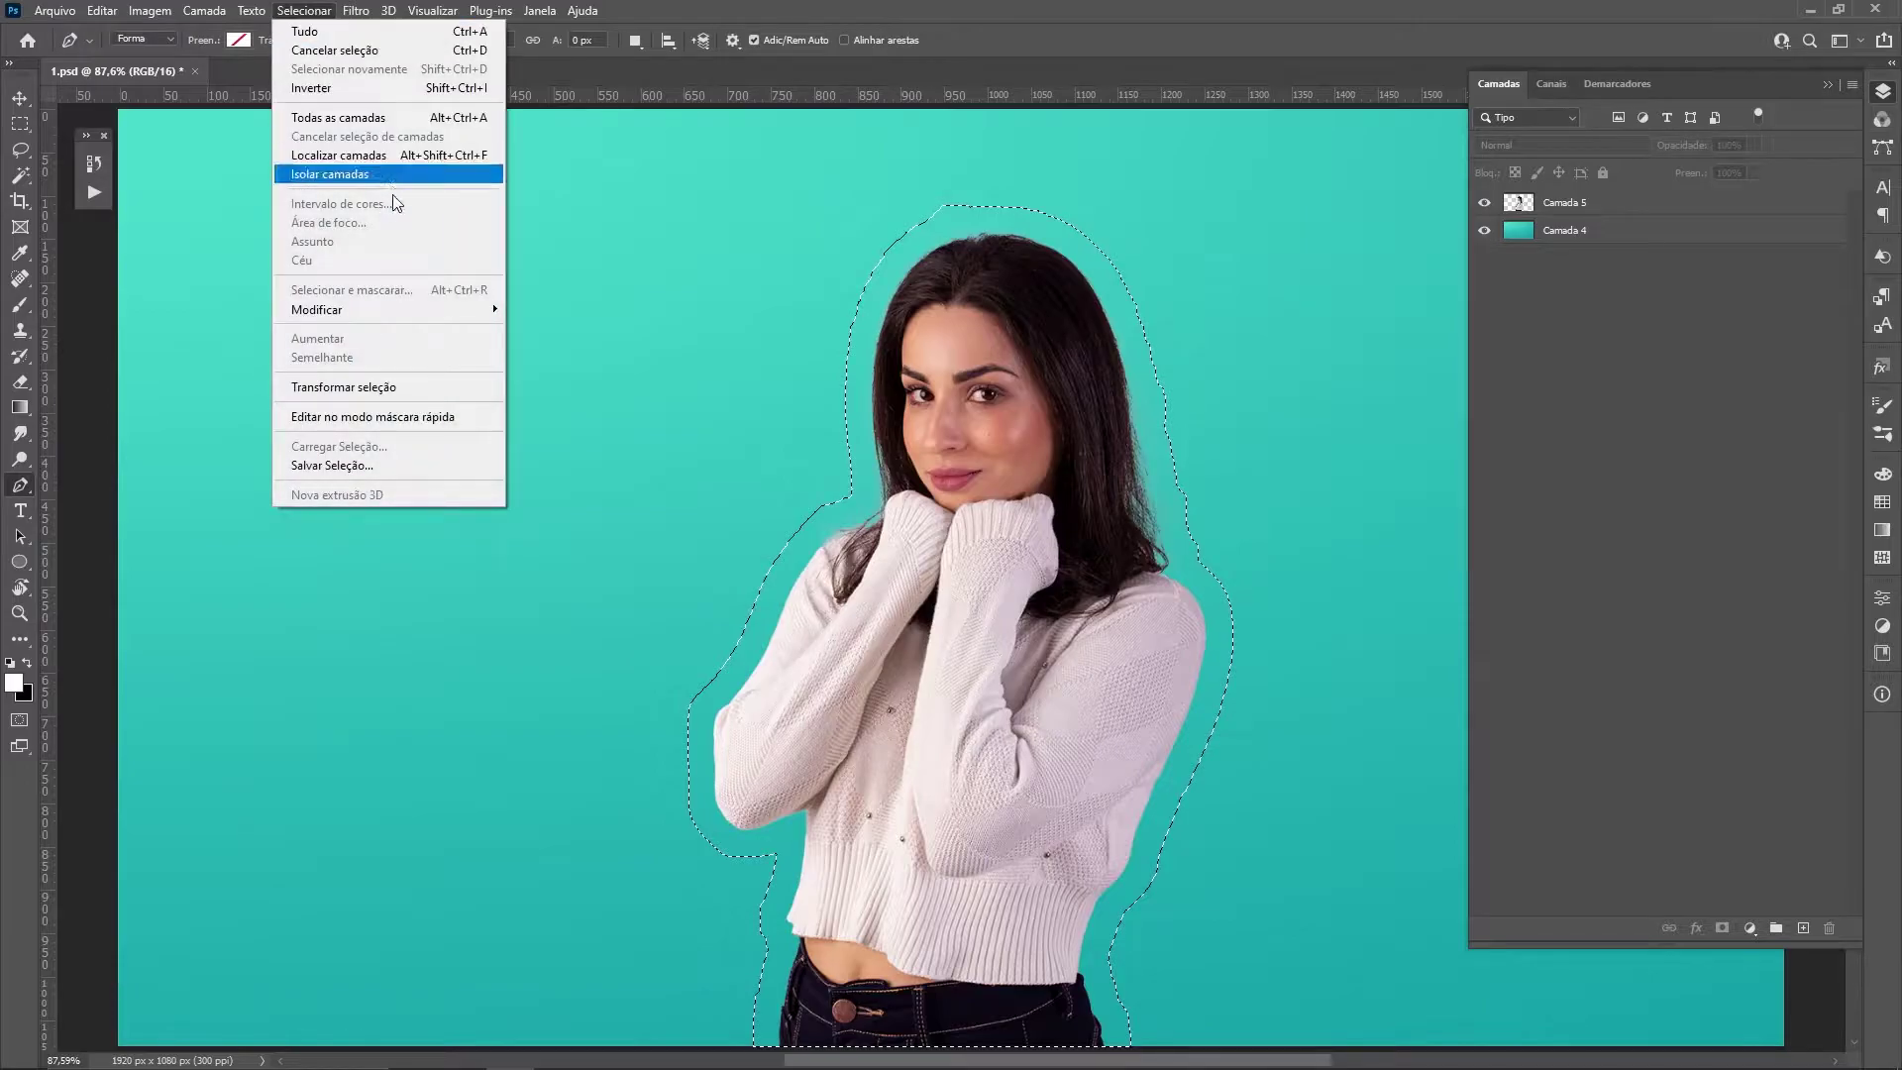
pyautogui.click(550, 328)
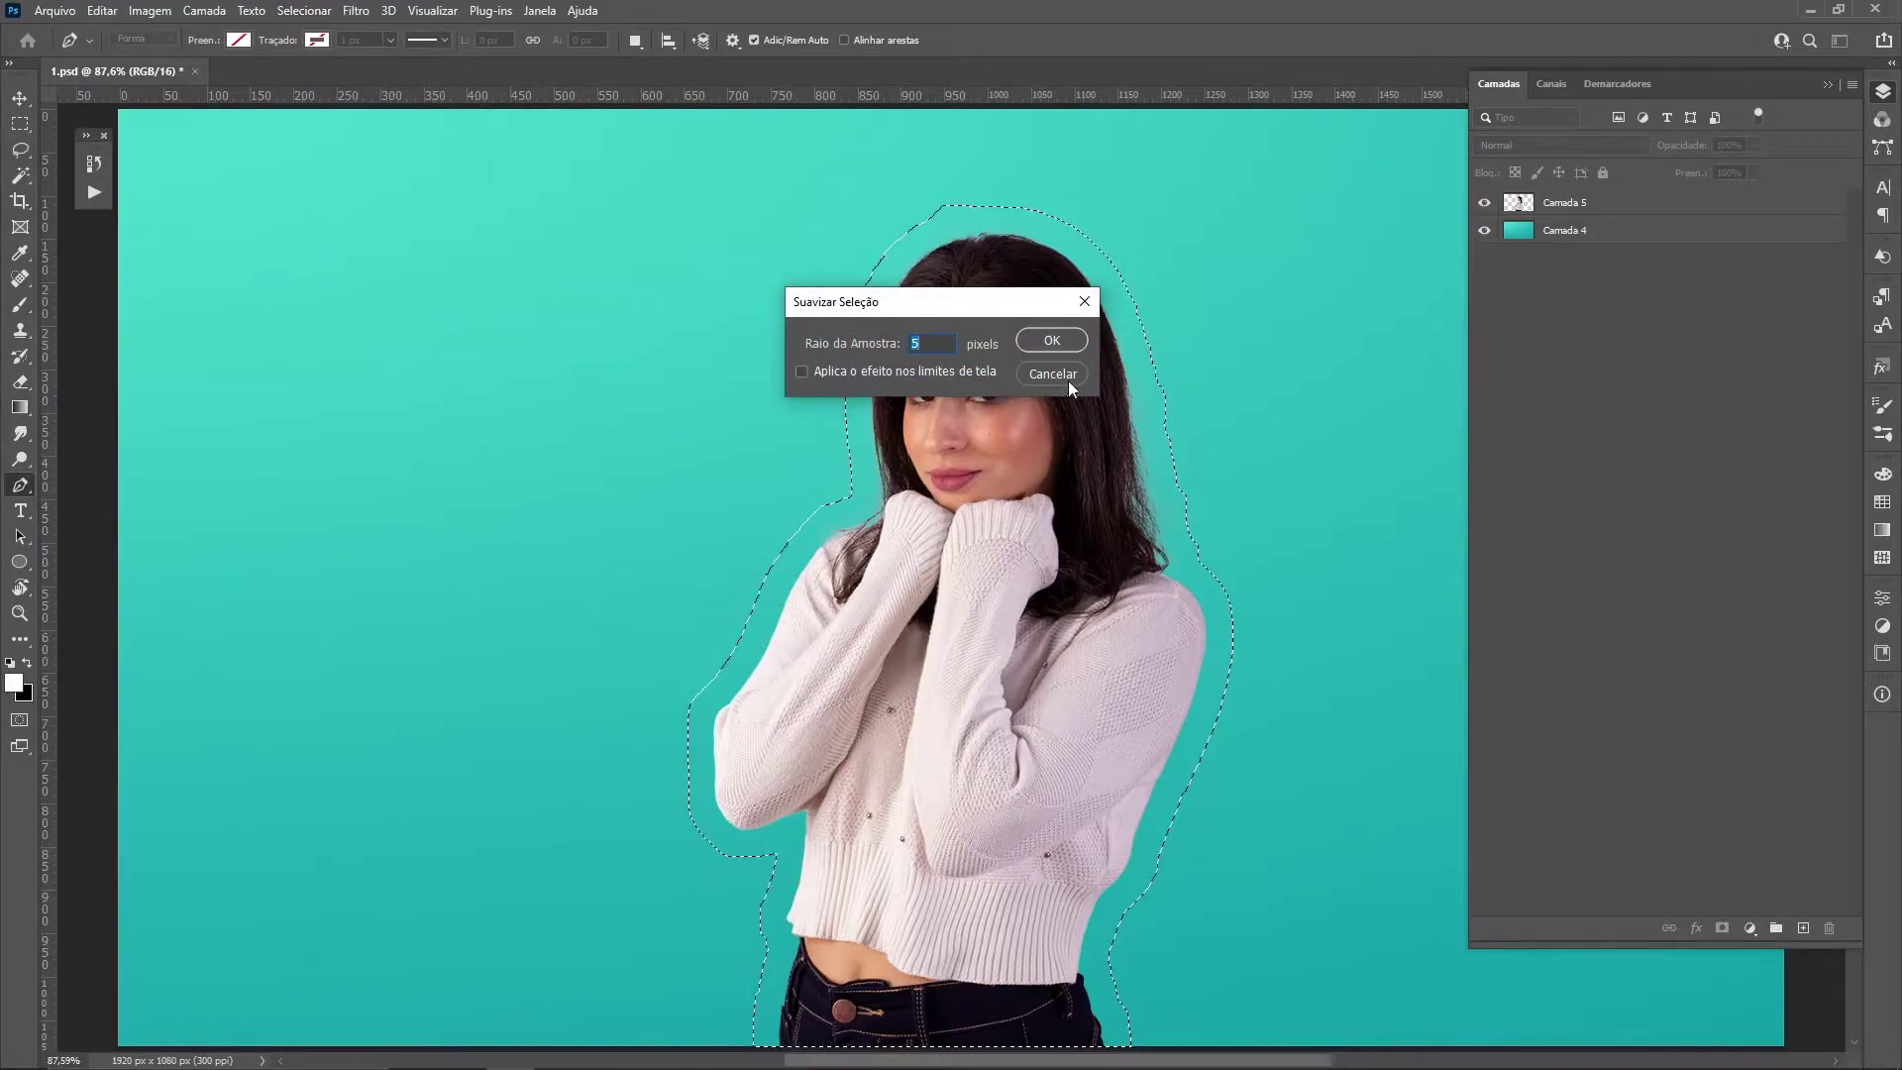
pyautogui.click(1062, 343)
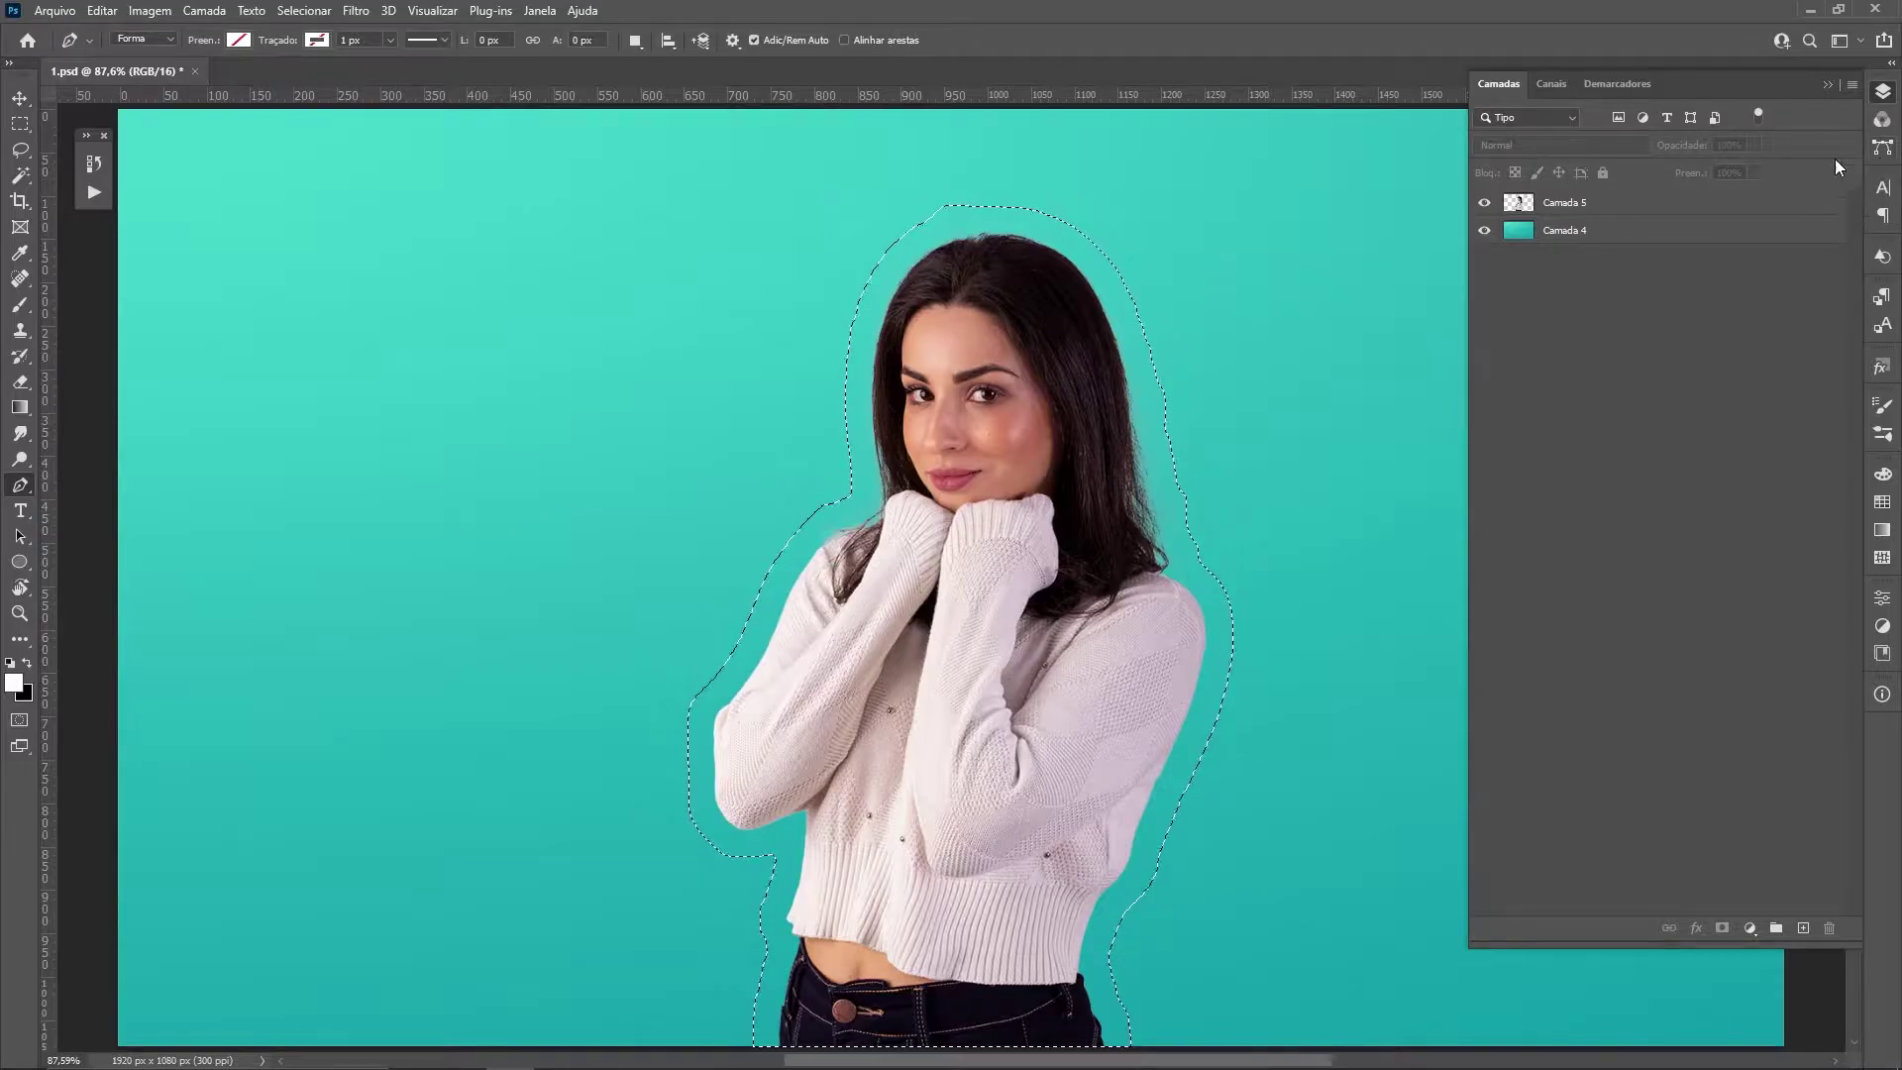
# Convert the selection into a work path in Demarcadores, then select layer Camada 4
pyautogui.click(541, 11)
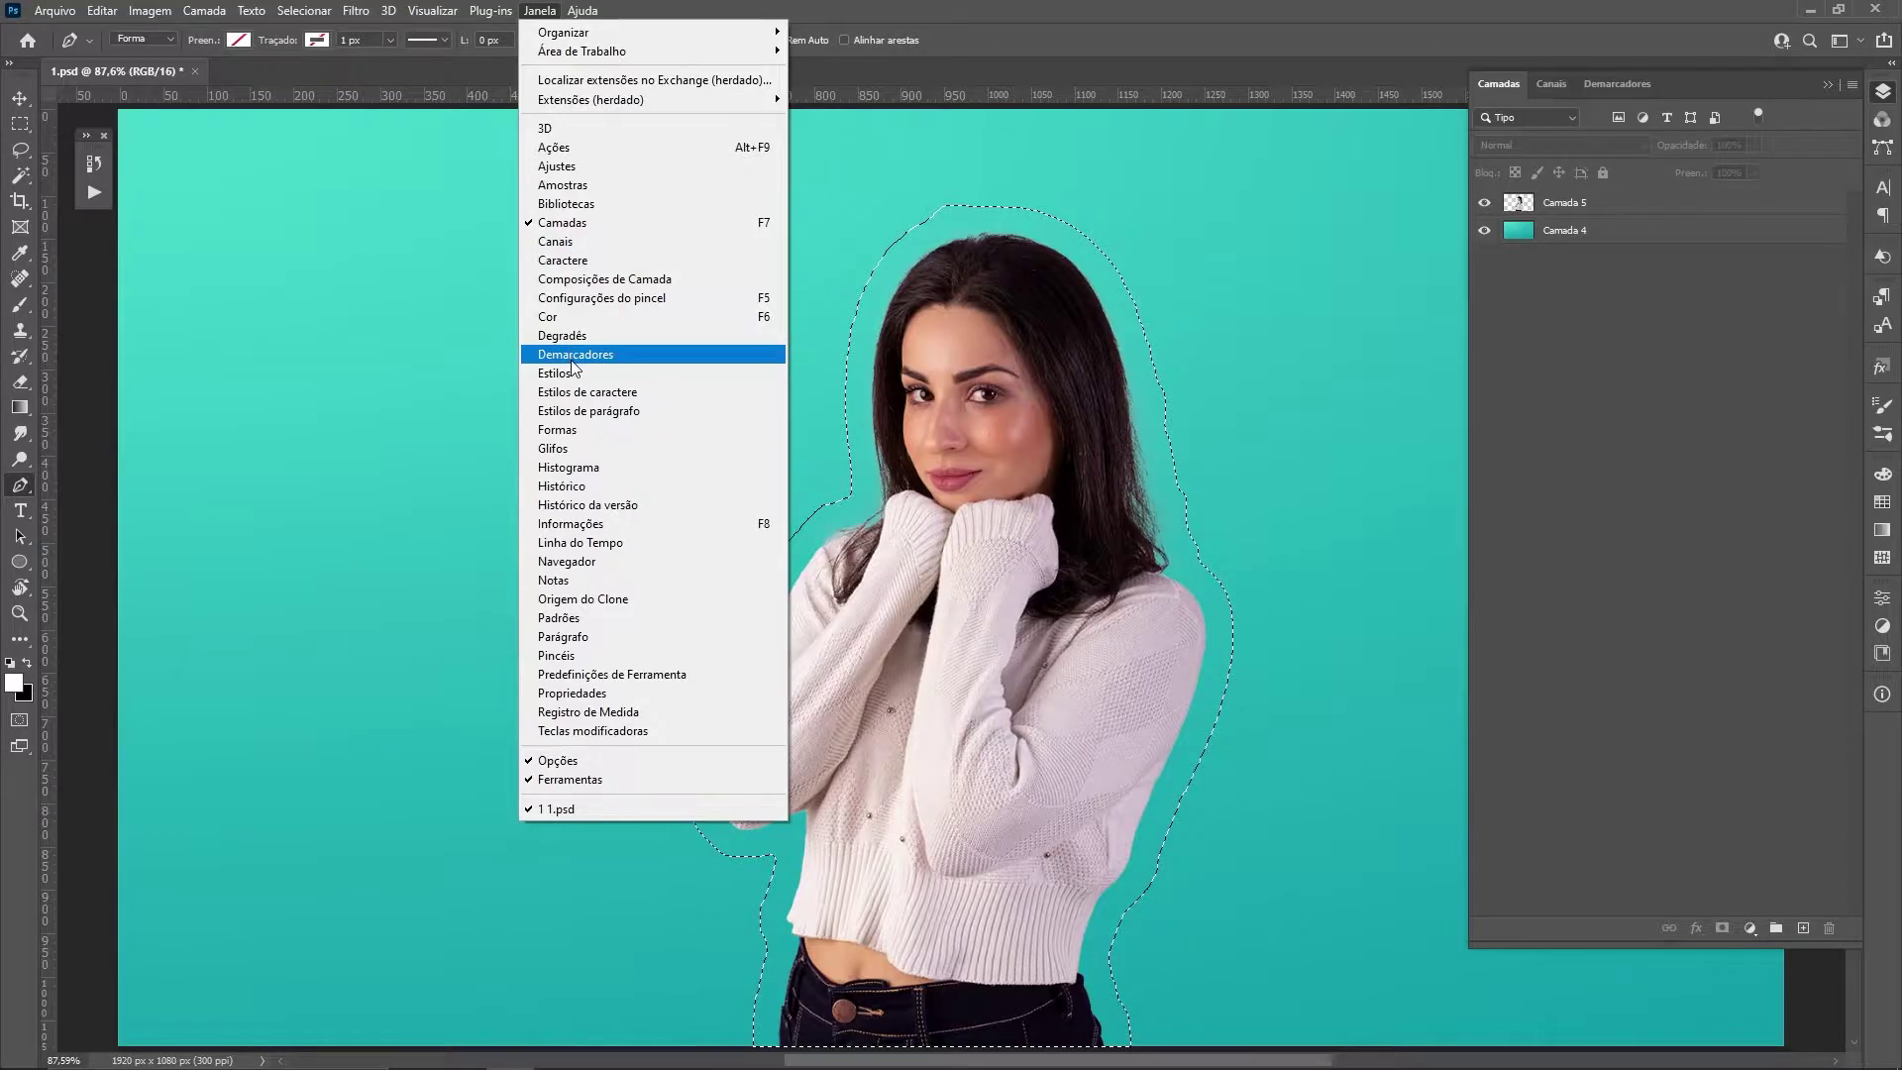
pyautogui.click(1885, 154)
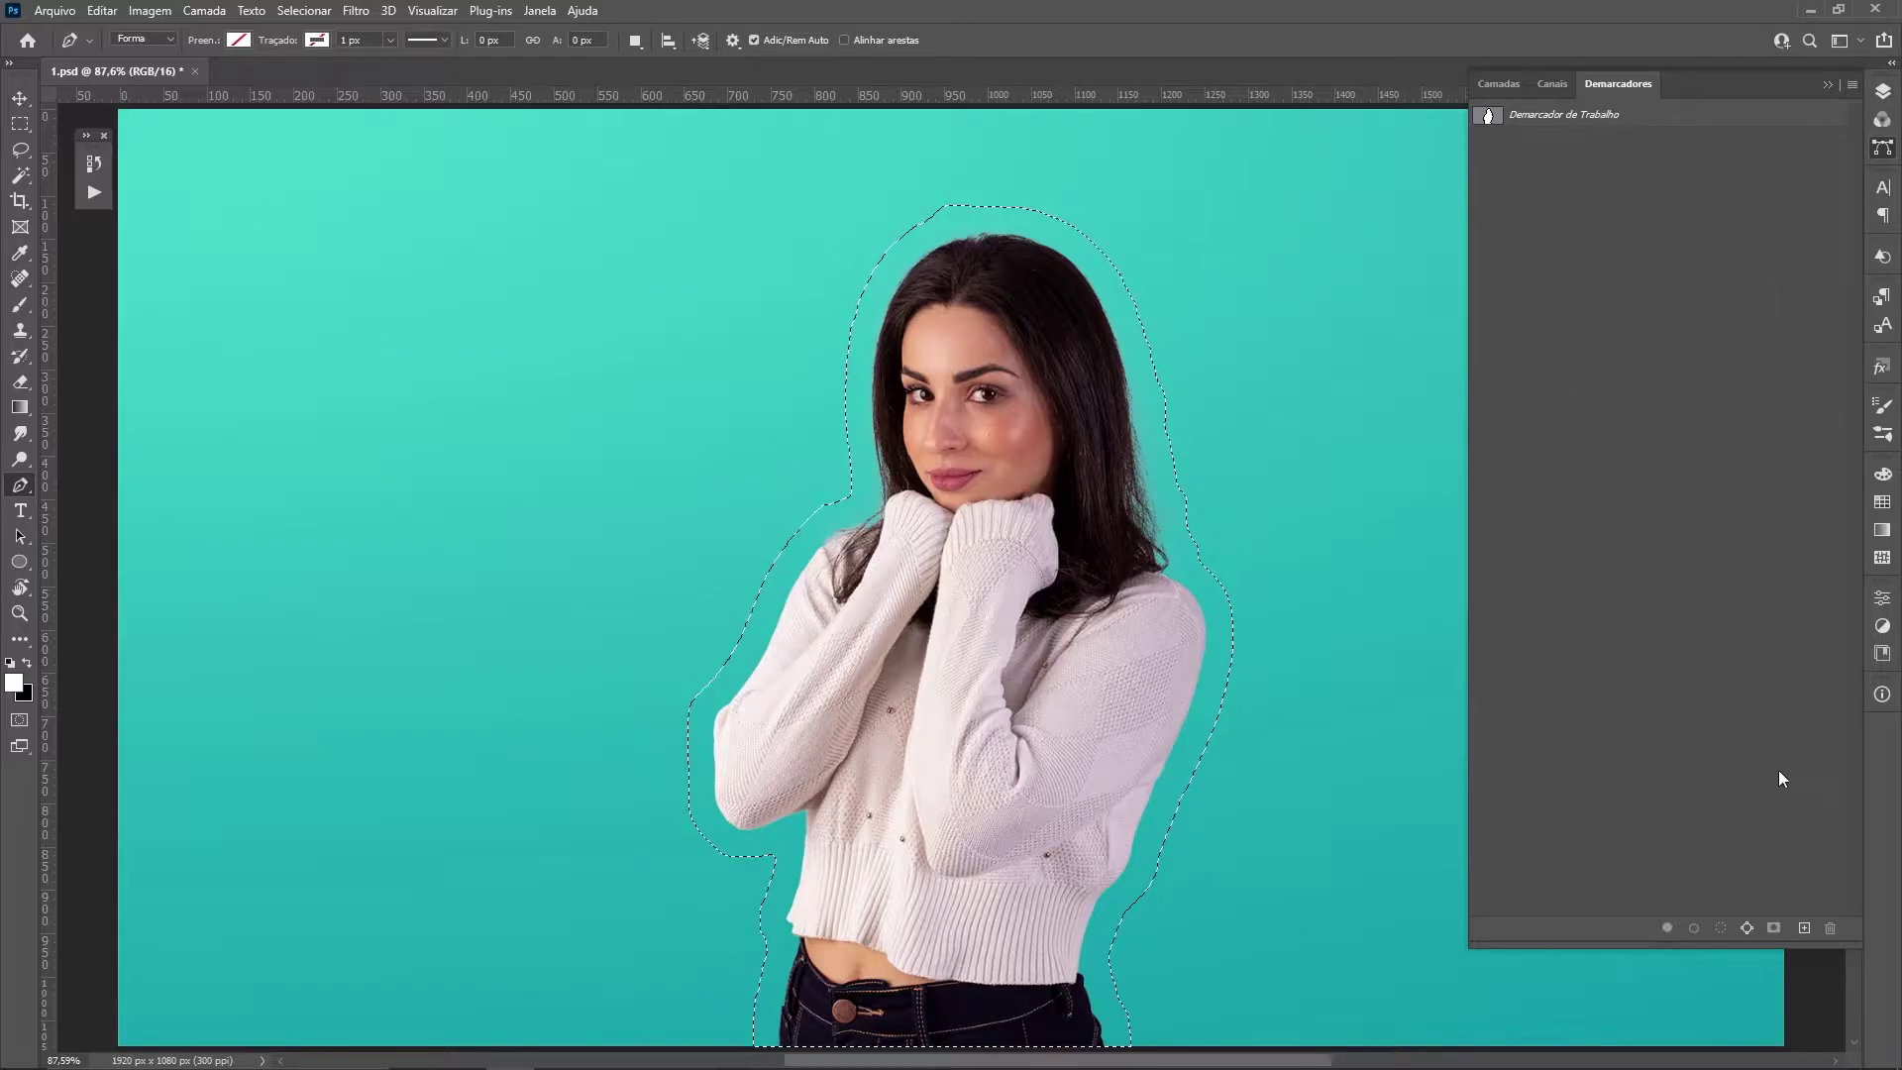
pyautogui.click(1749, 932)
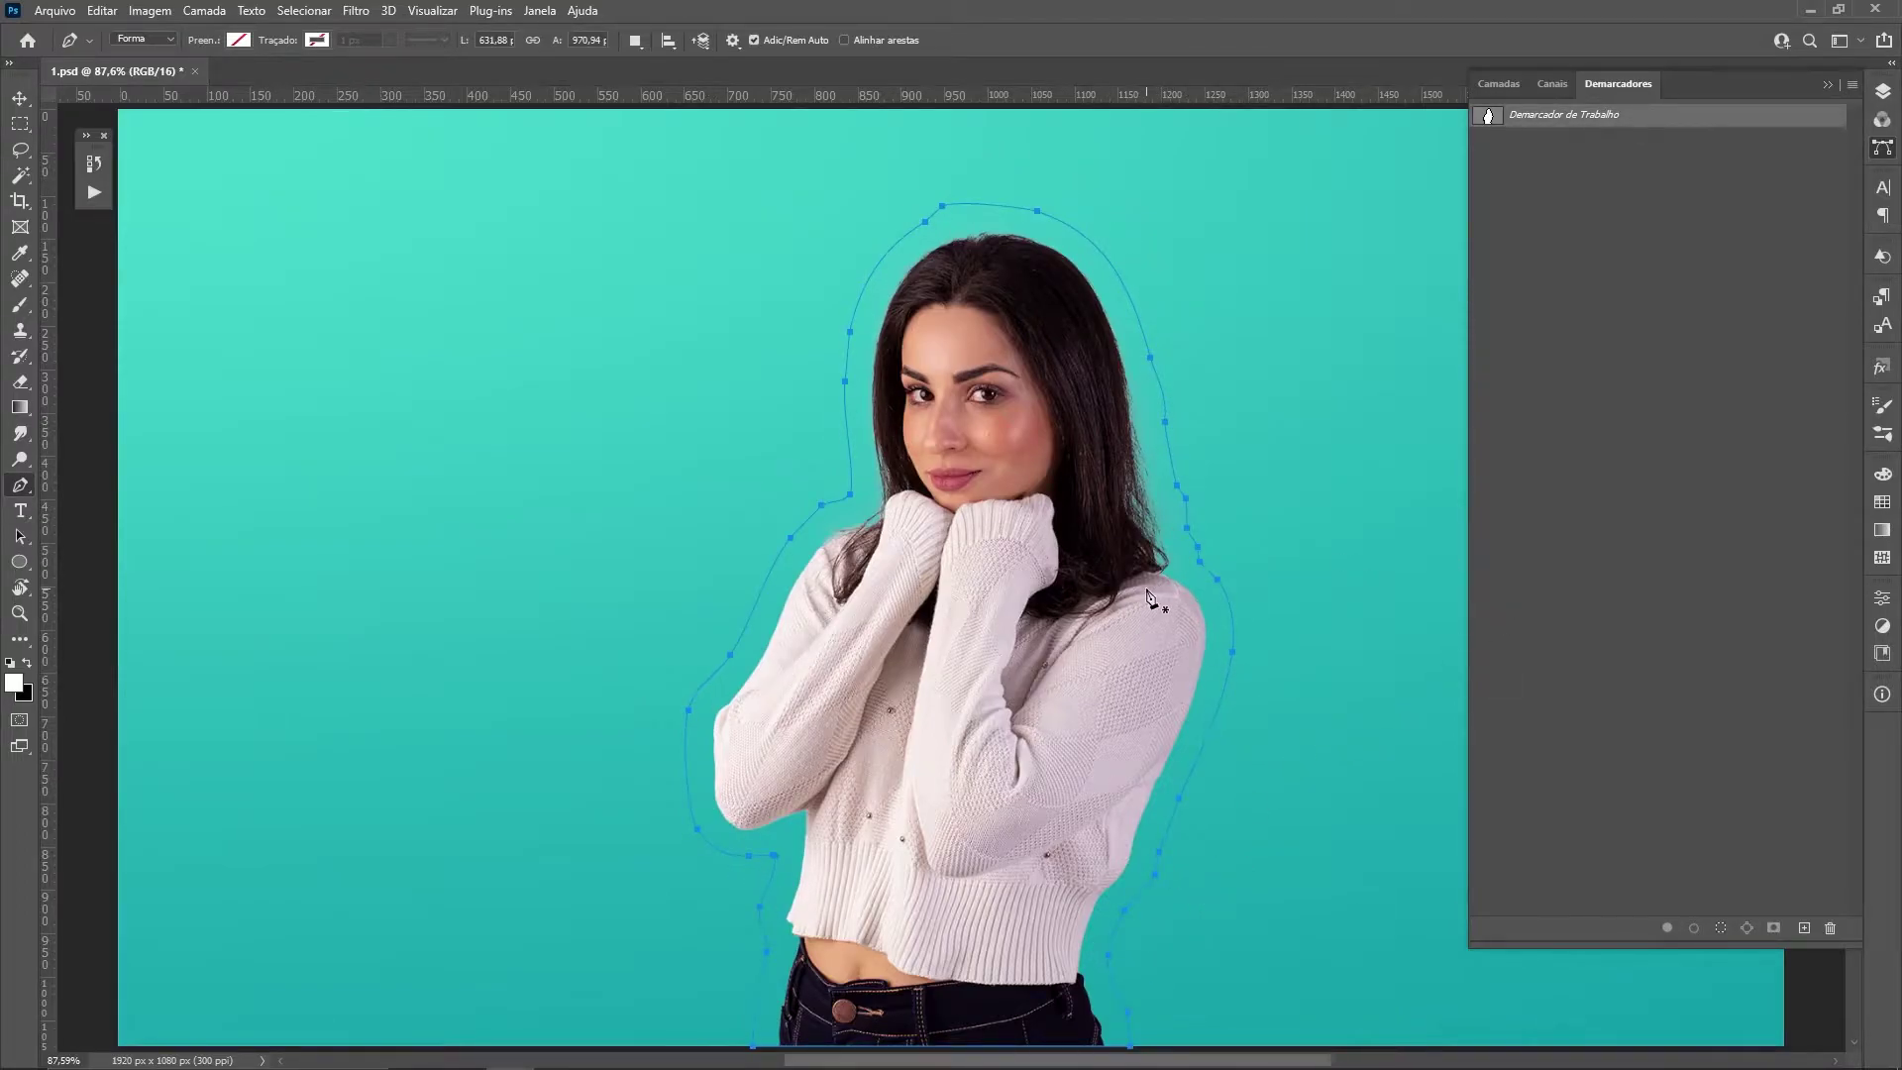
pyautogui.click(1883, 97)
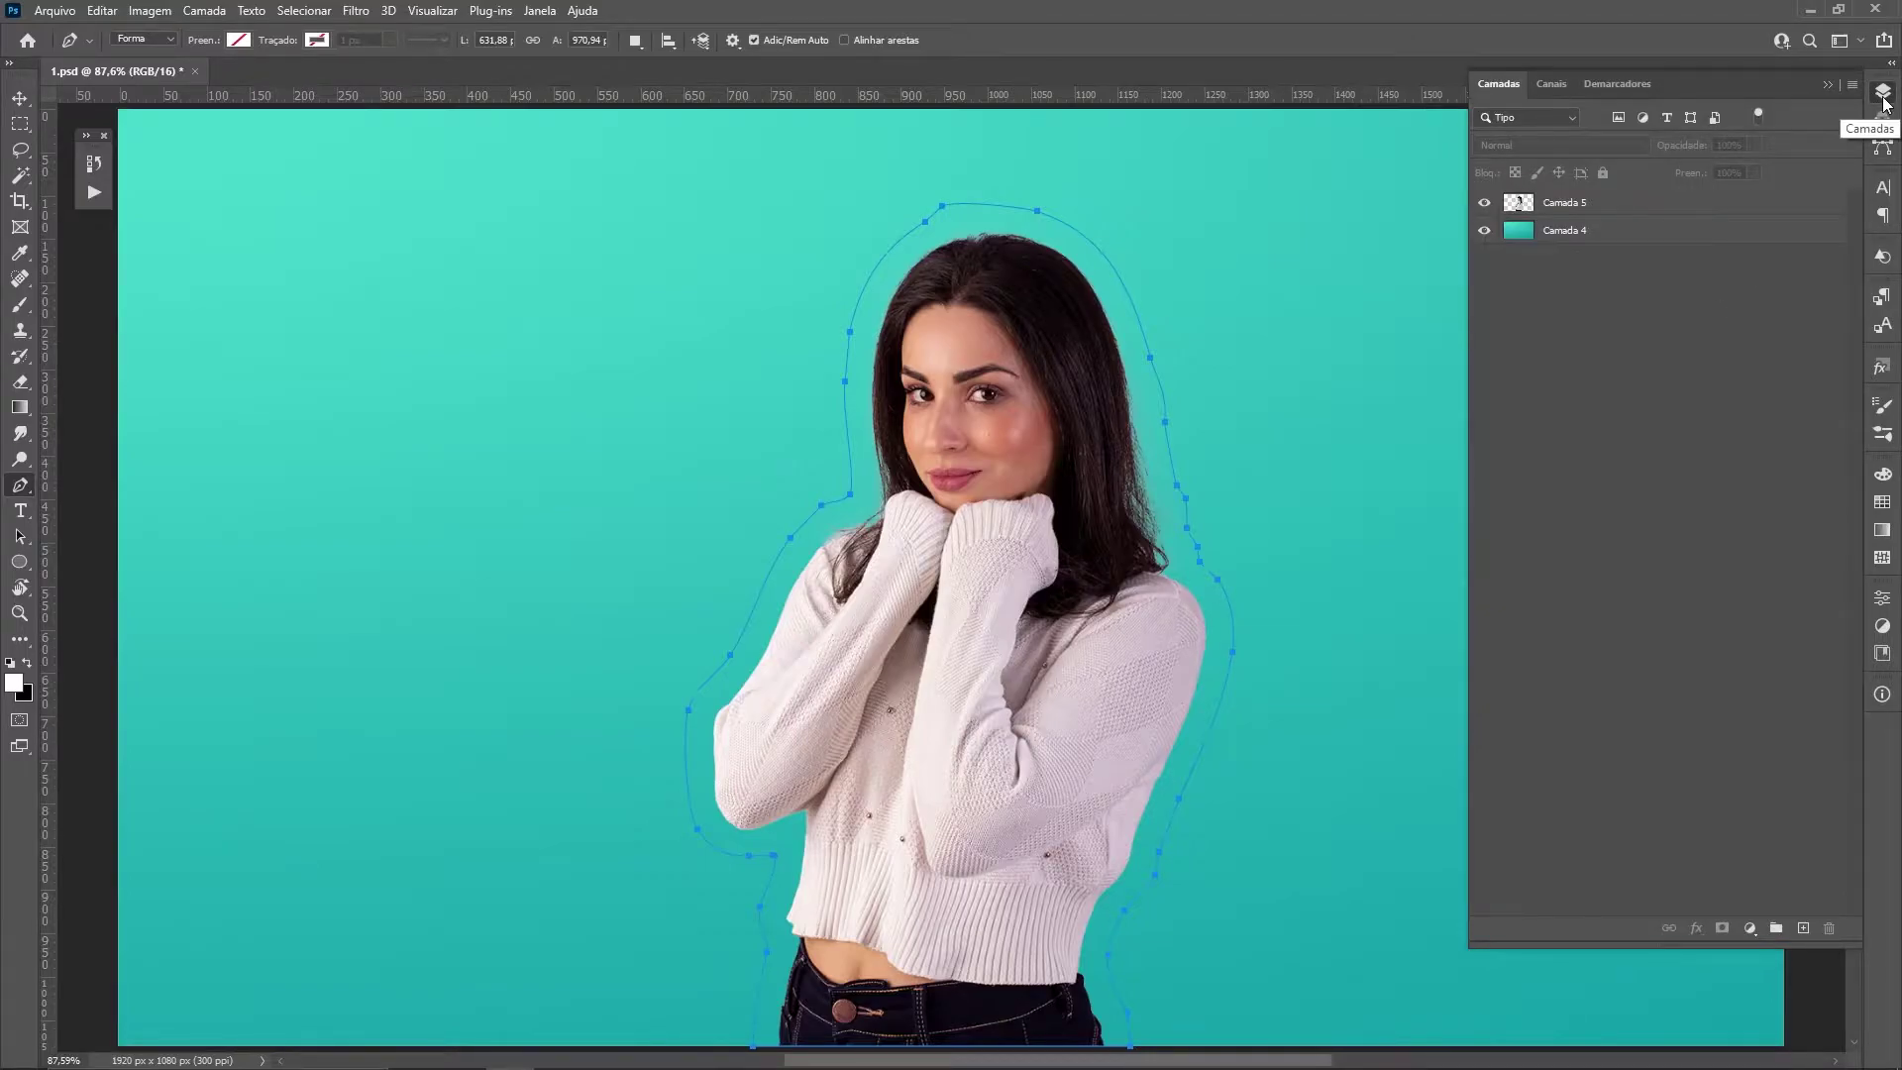
pyautogui.click(1658, 244)
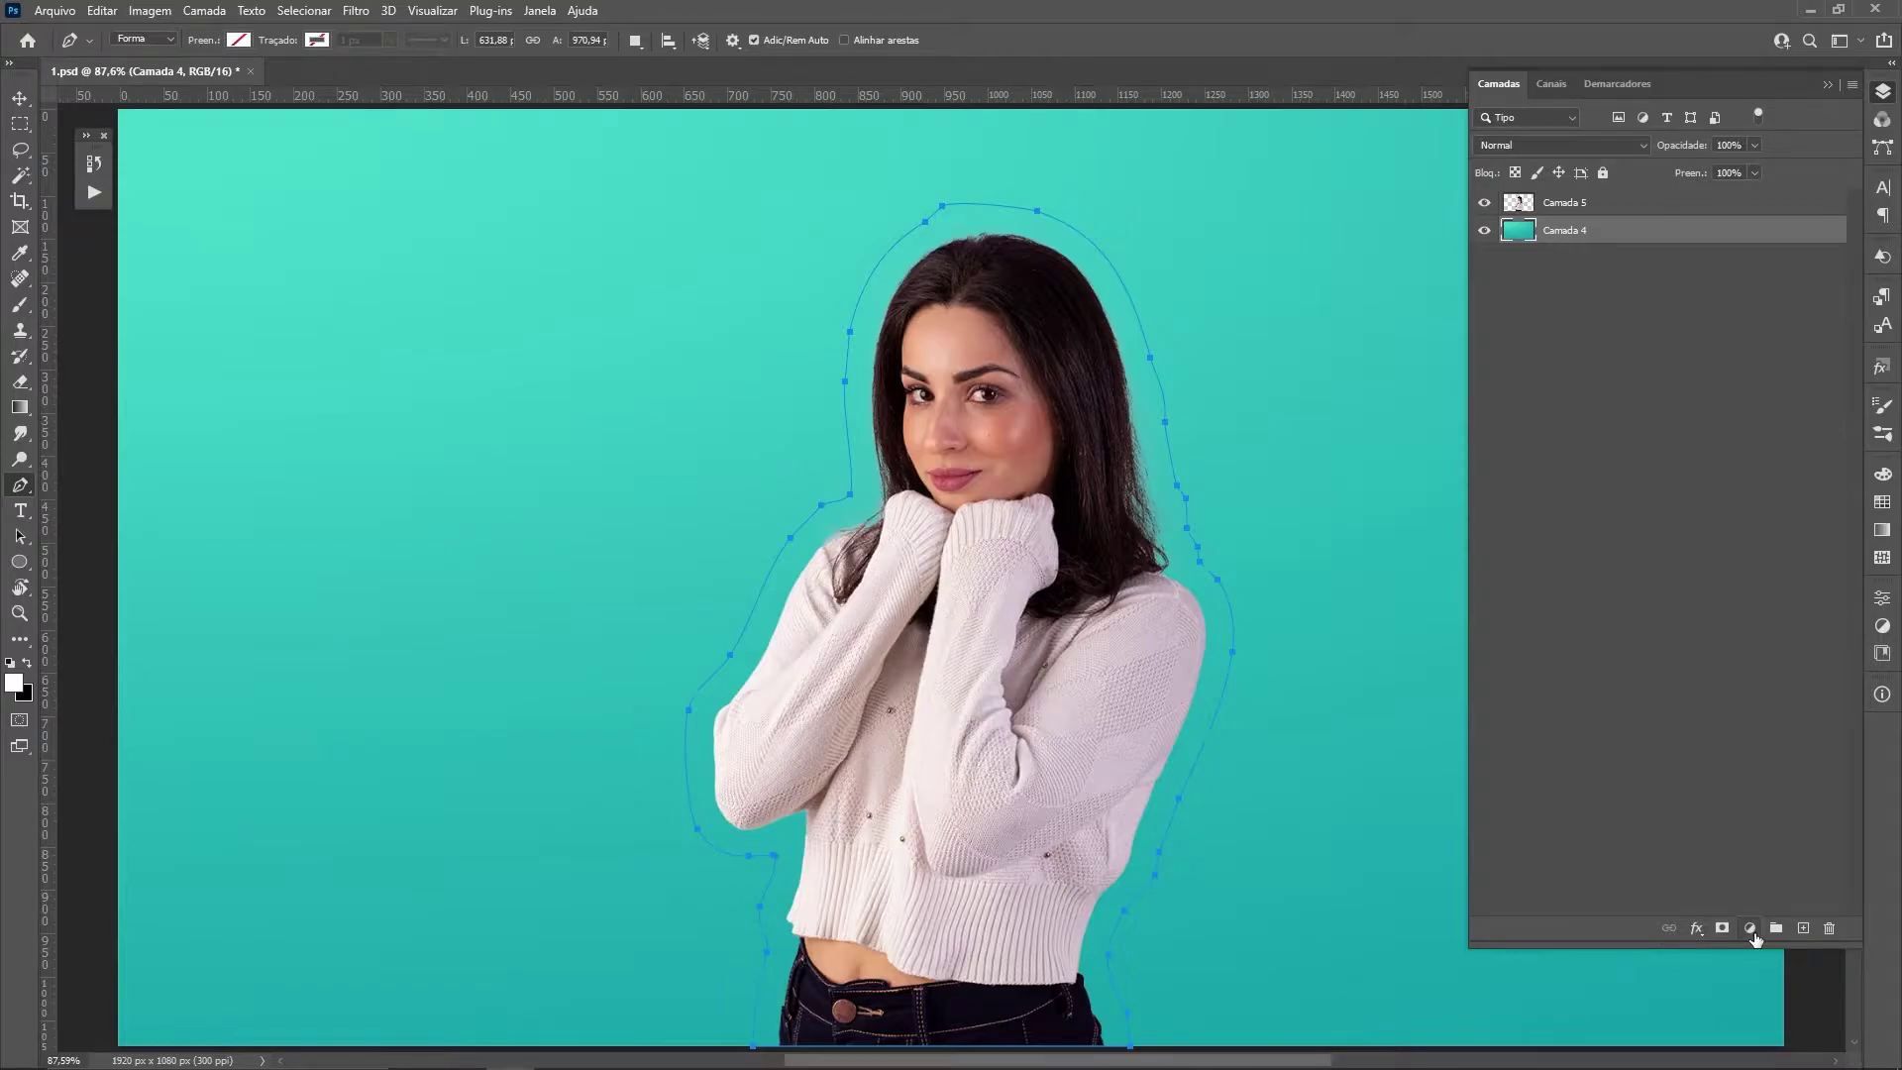
# Add a white Cor sólida fill layer from the path and lower its fill to 0%
pyautogui.click(1752, 930)
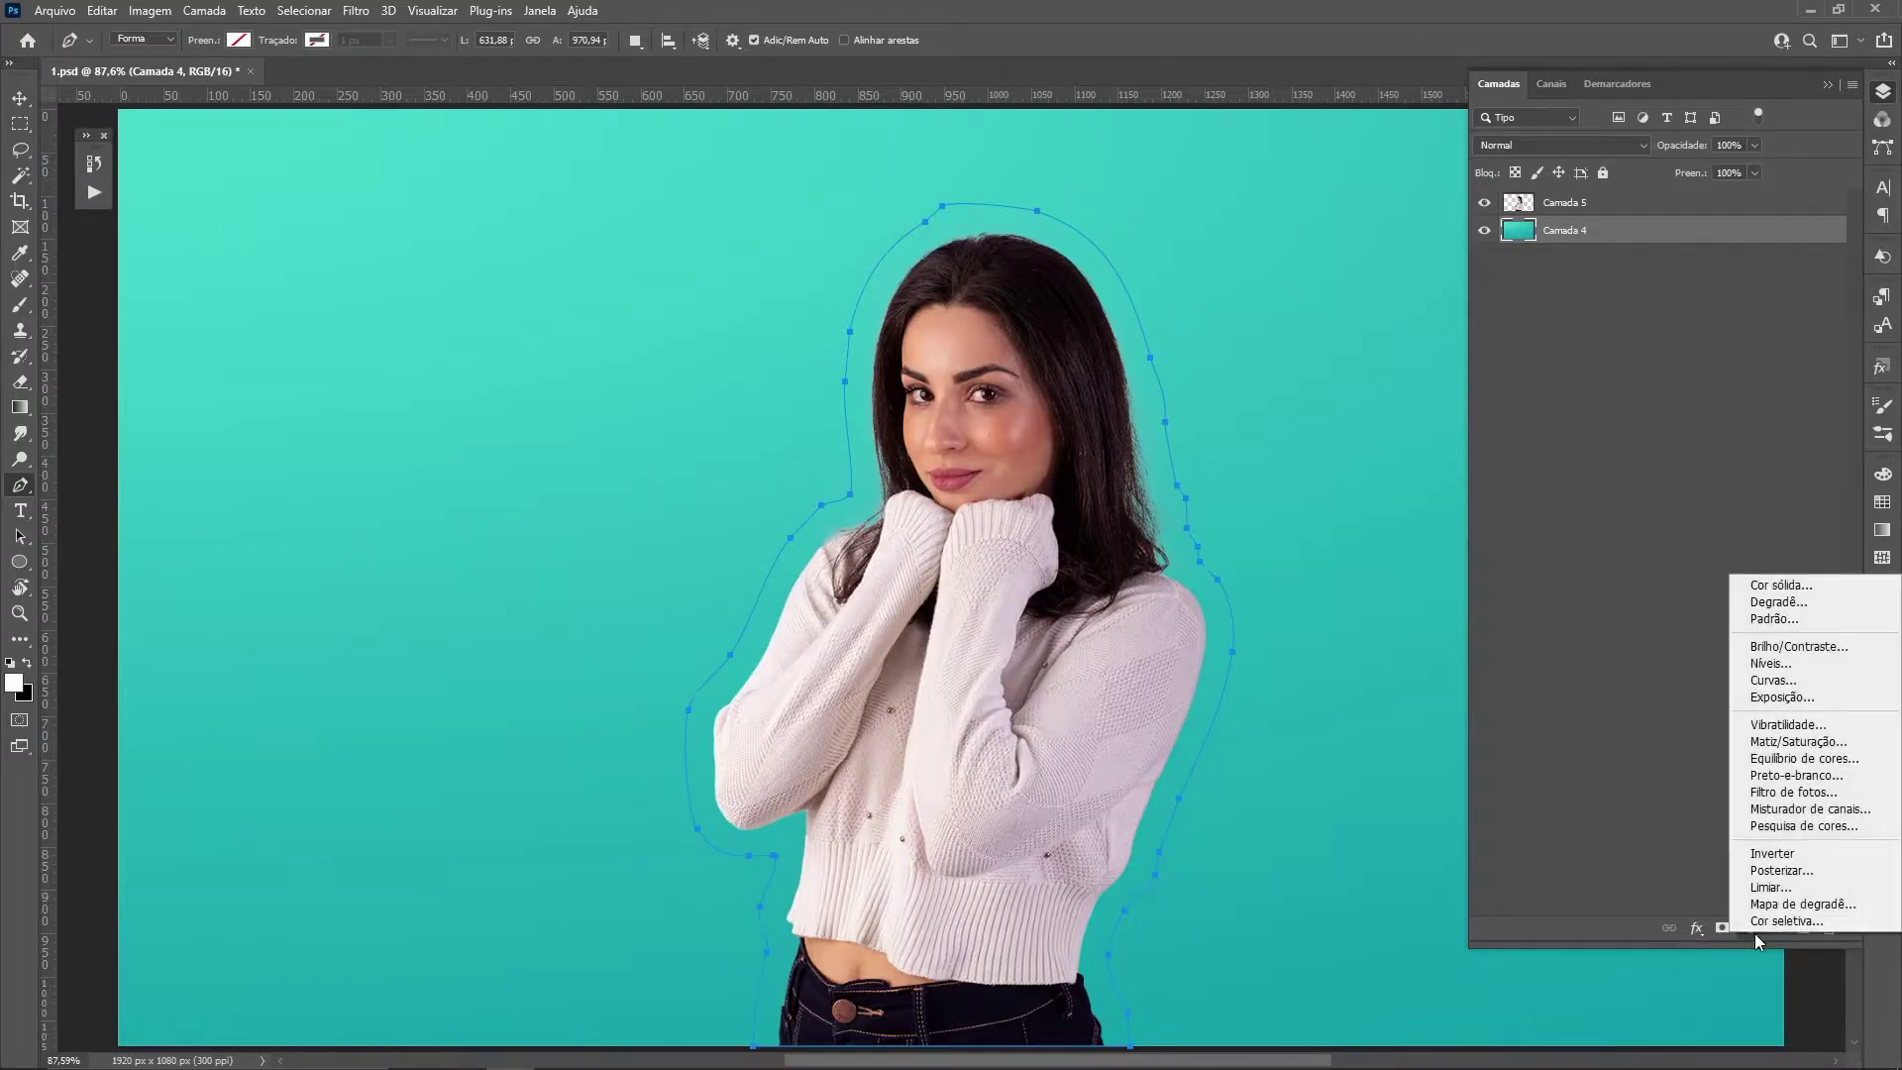
pyautogui.click(1774, 582)
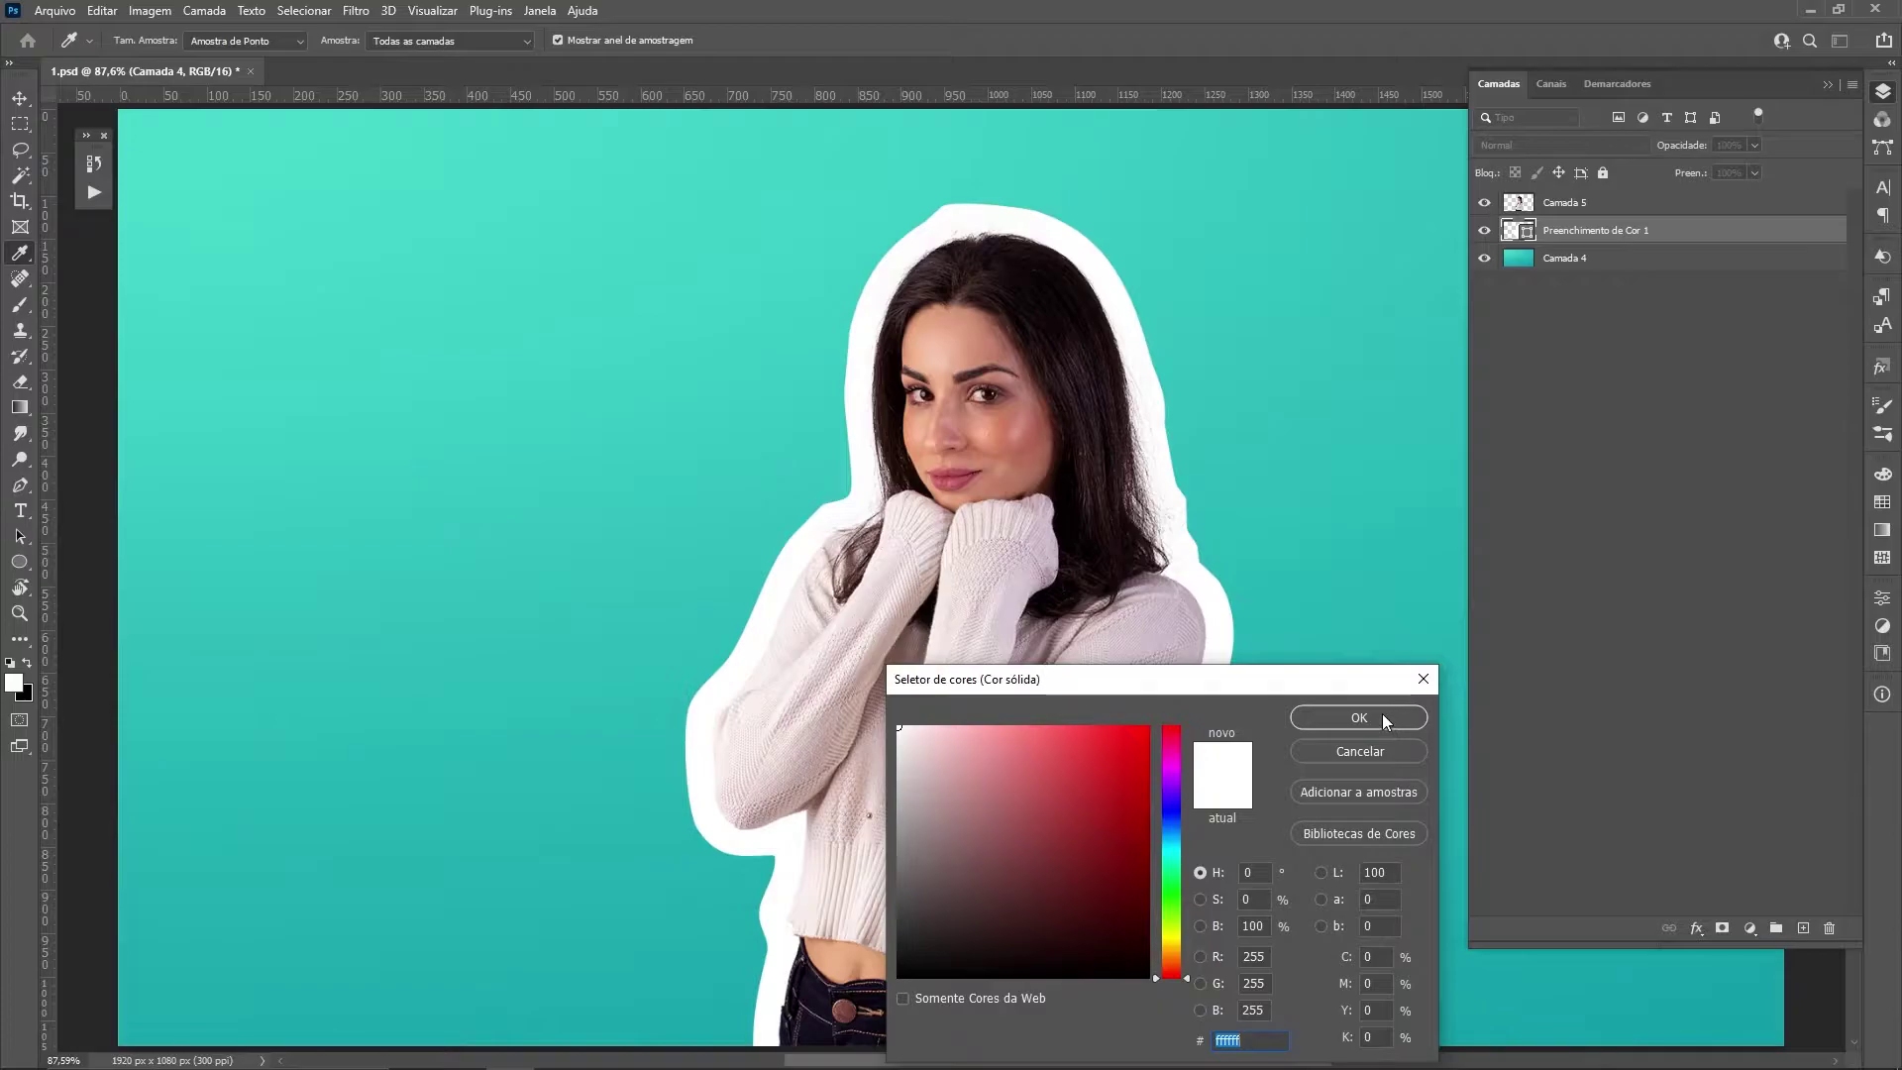
pyautogui.click(1382, 715)
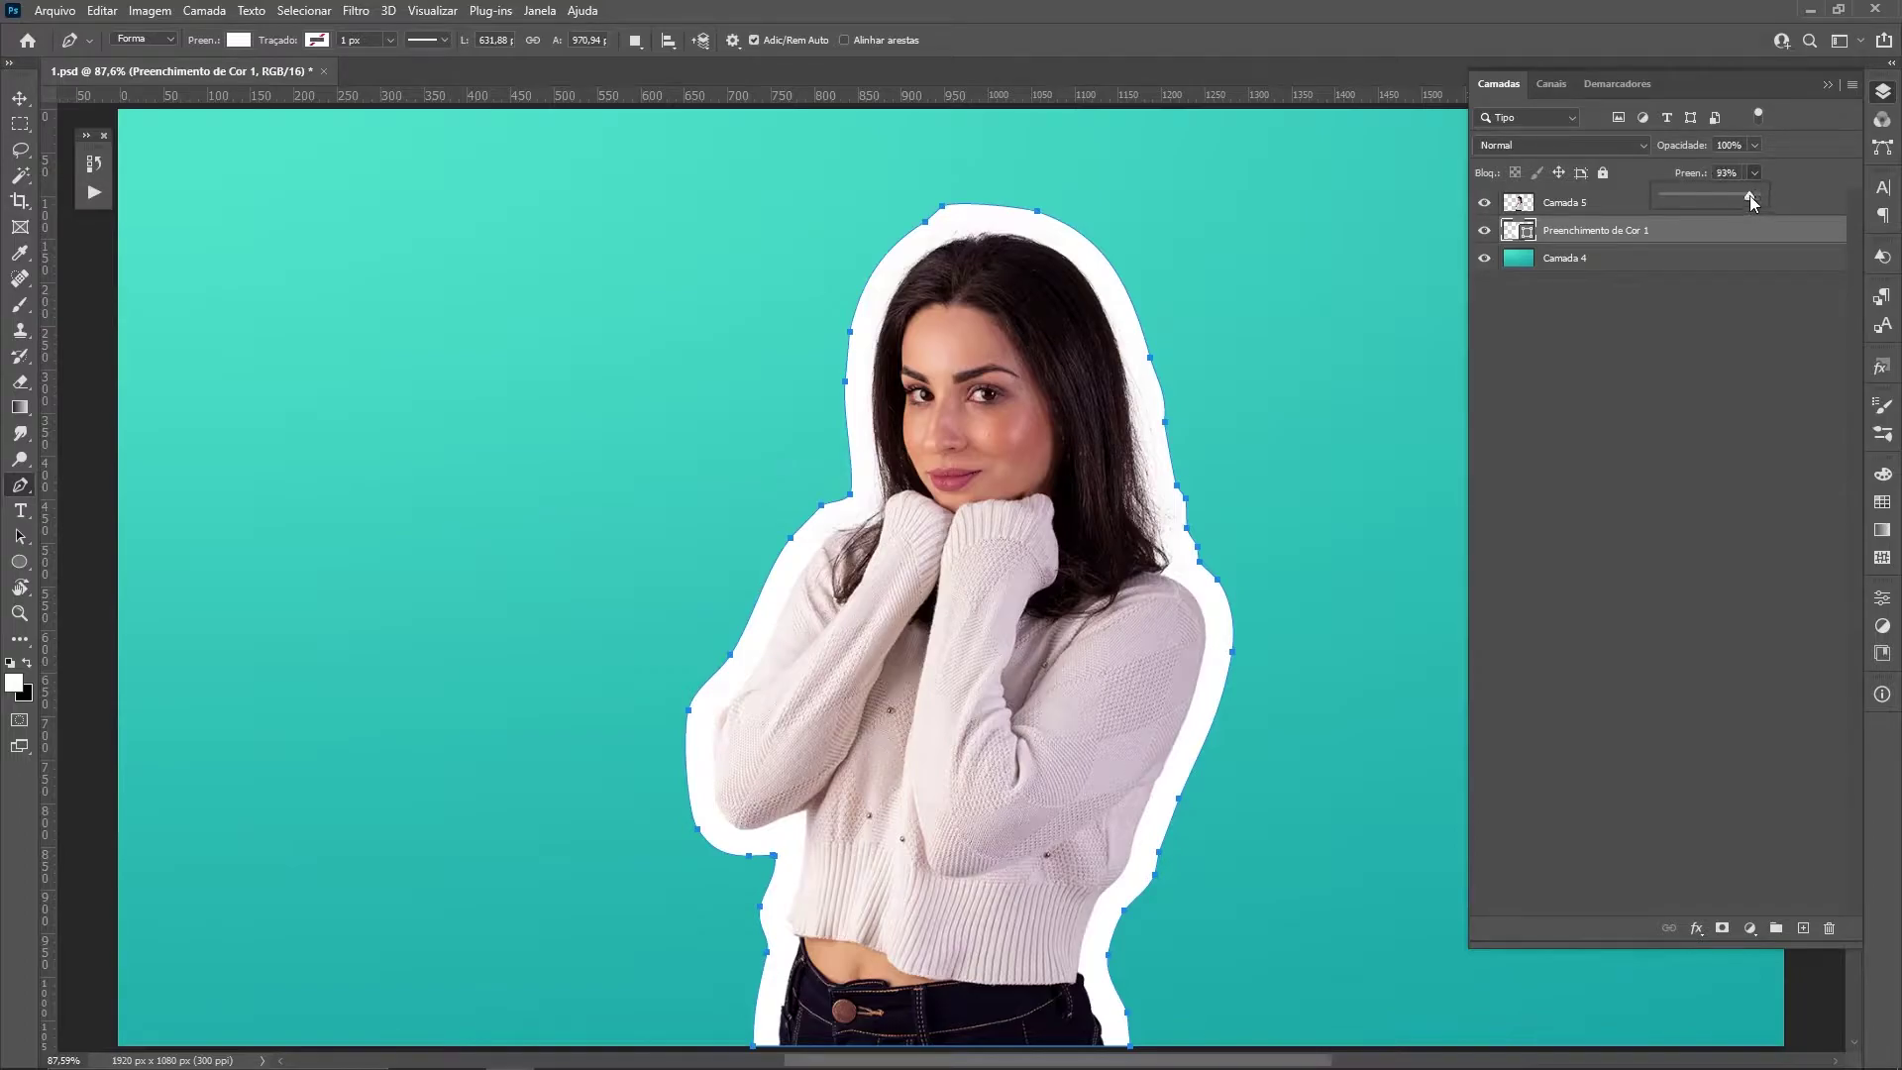
pyautogui.moveTo(1672, 204); pyautogui.dragTo(1607, 212)
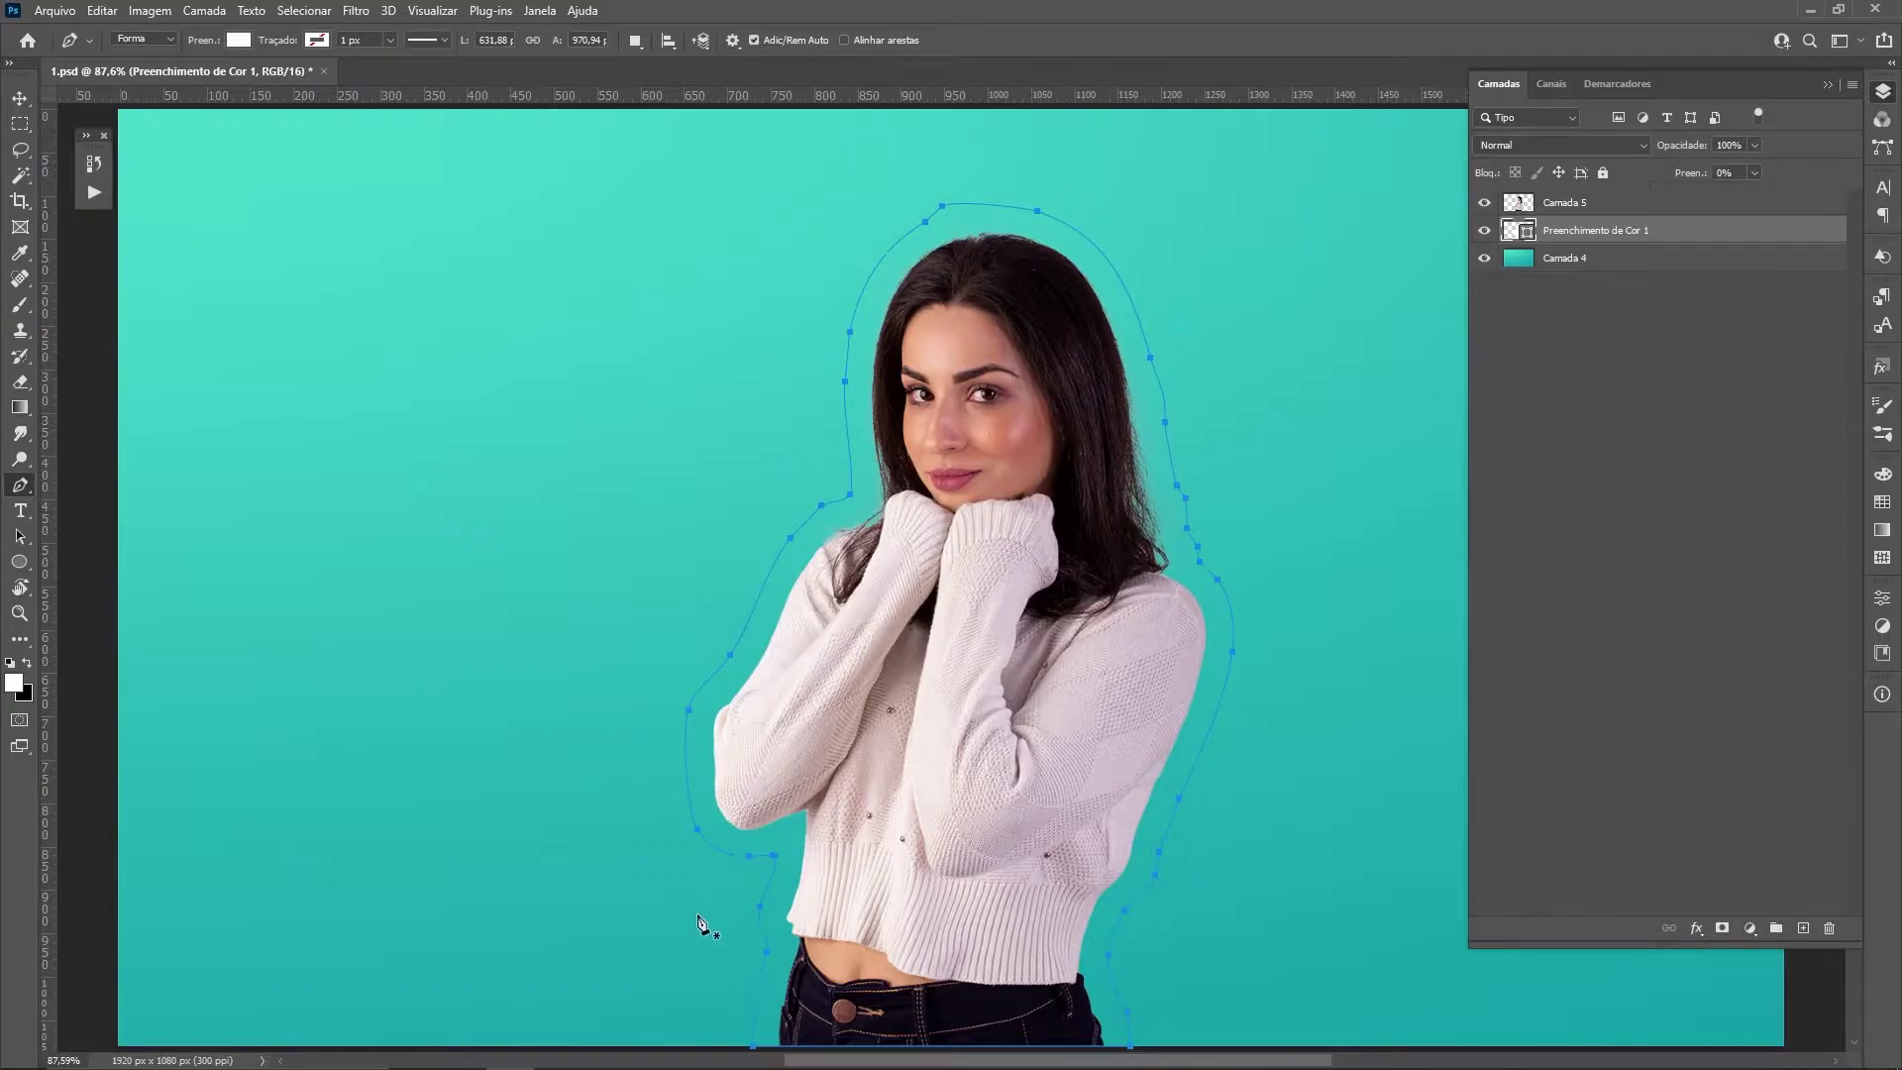
pyautogui.press('t')
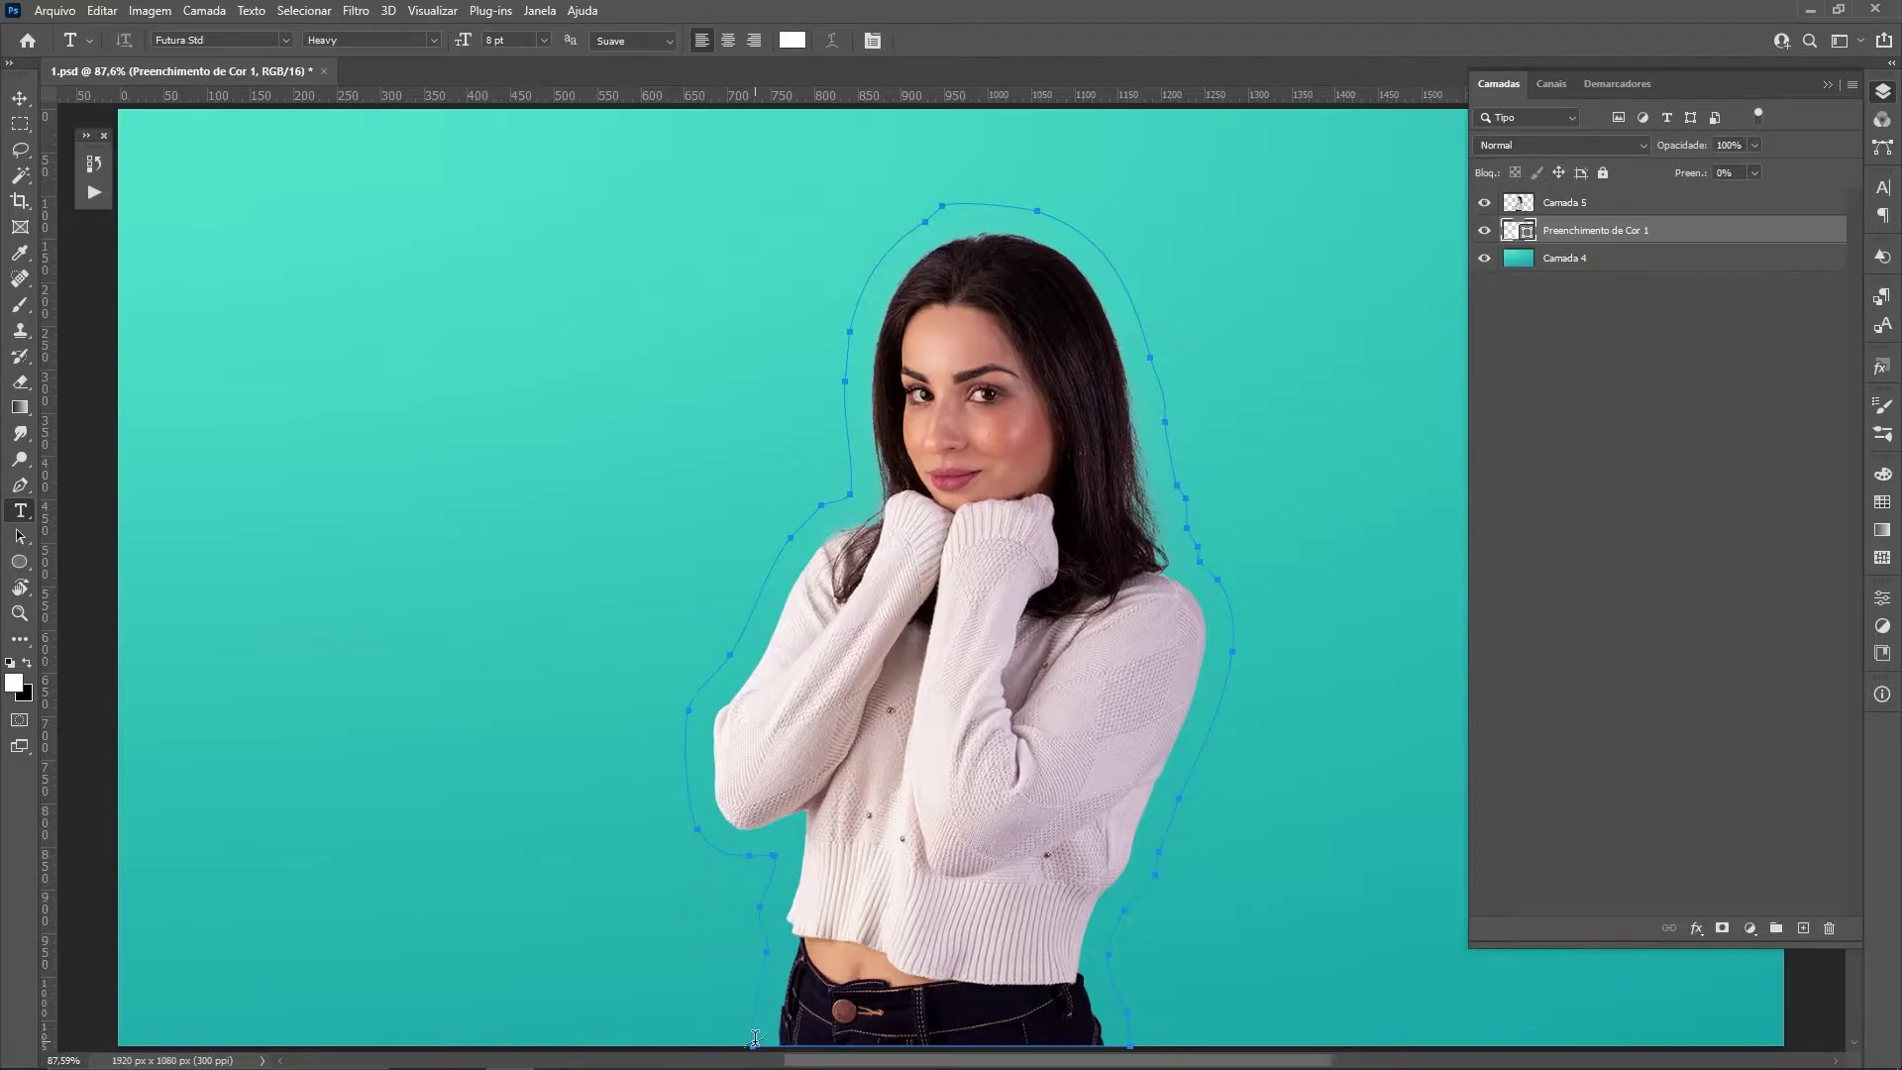
# Zoom in on the woman and scroll along the path to place the Lorem ipsum text
pyautogui.hotkey('ctrl', '+')
pyautogui.hotkey('ctrl', '+')
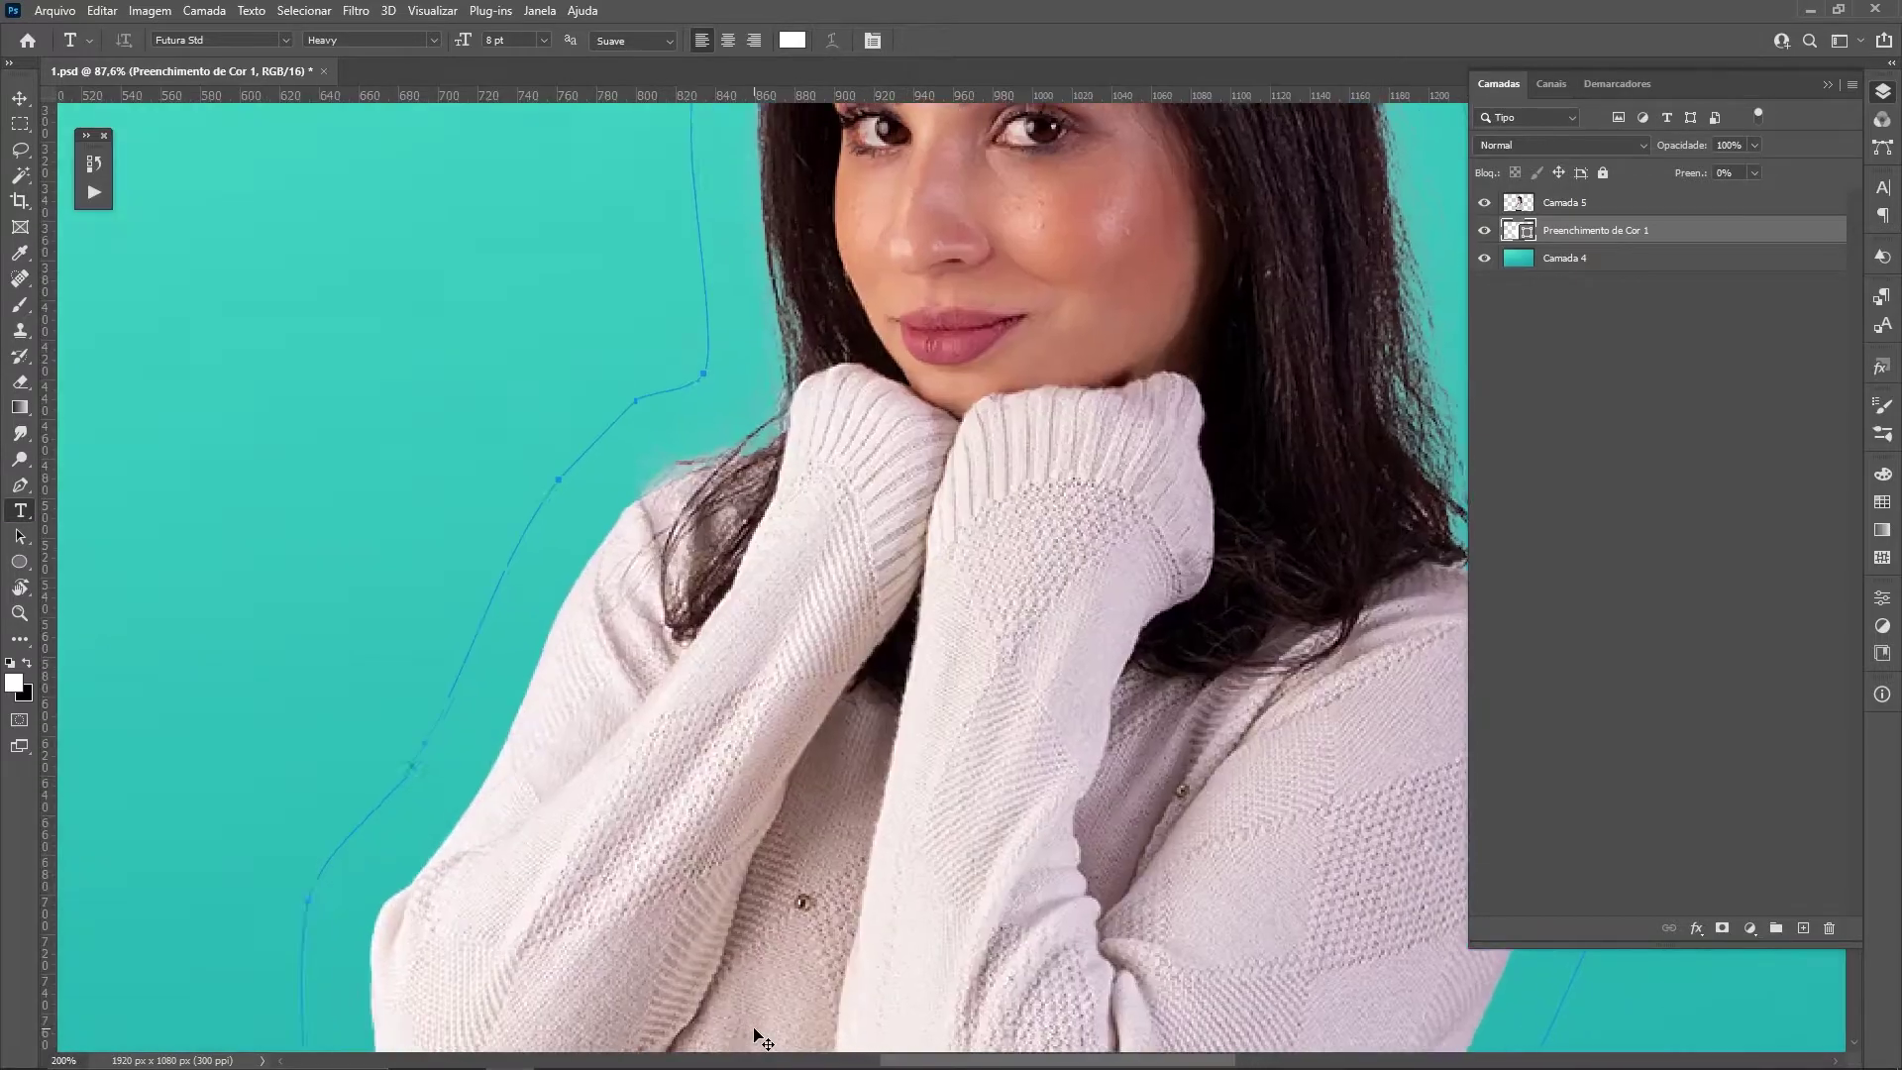
pyautogui.hotkey('ctrl', '+')
pyautogui.hotkey('ctrl', '+')
pyautogui.scroll(-5, 694, 789)
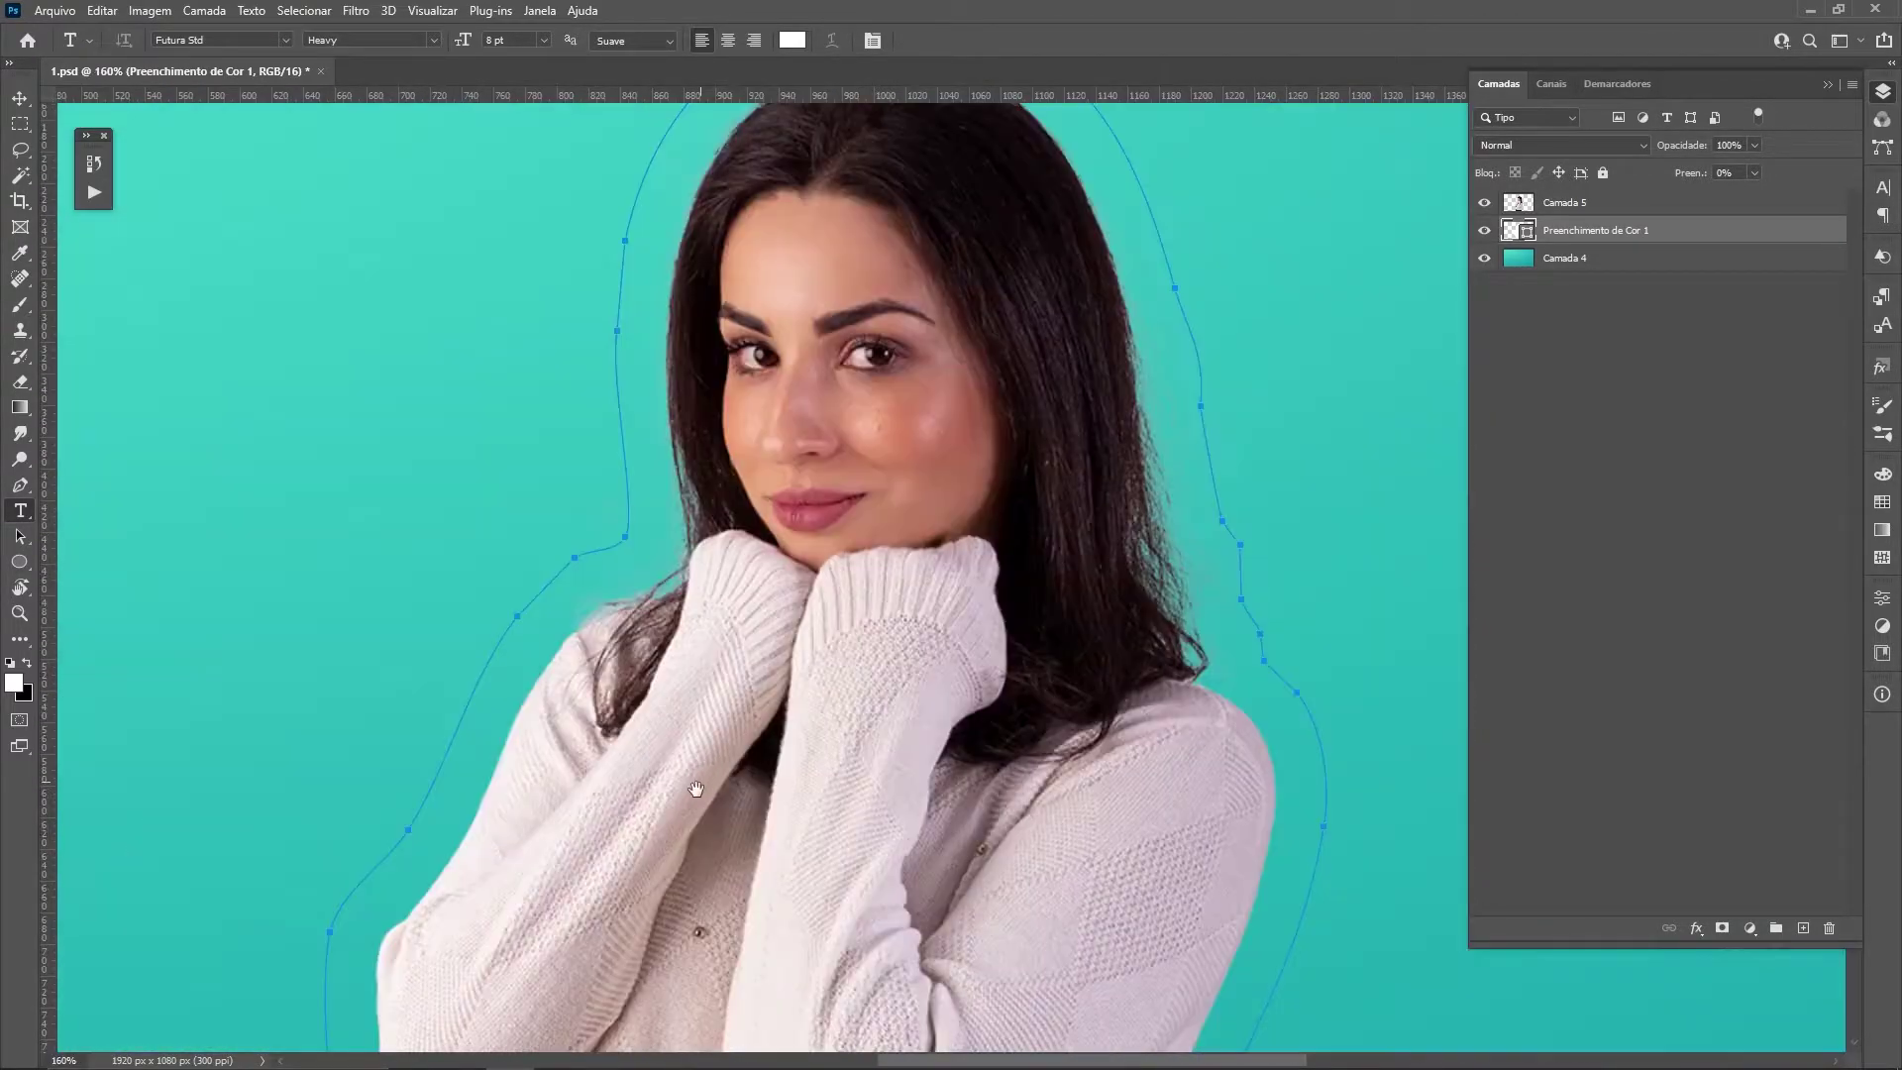
pyautogui.scroll(3, 694, 789)
pyautogui.scroll(-5, 794, 429)
pyautogui.scroll(2, 615, 396)
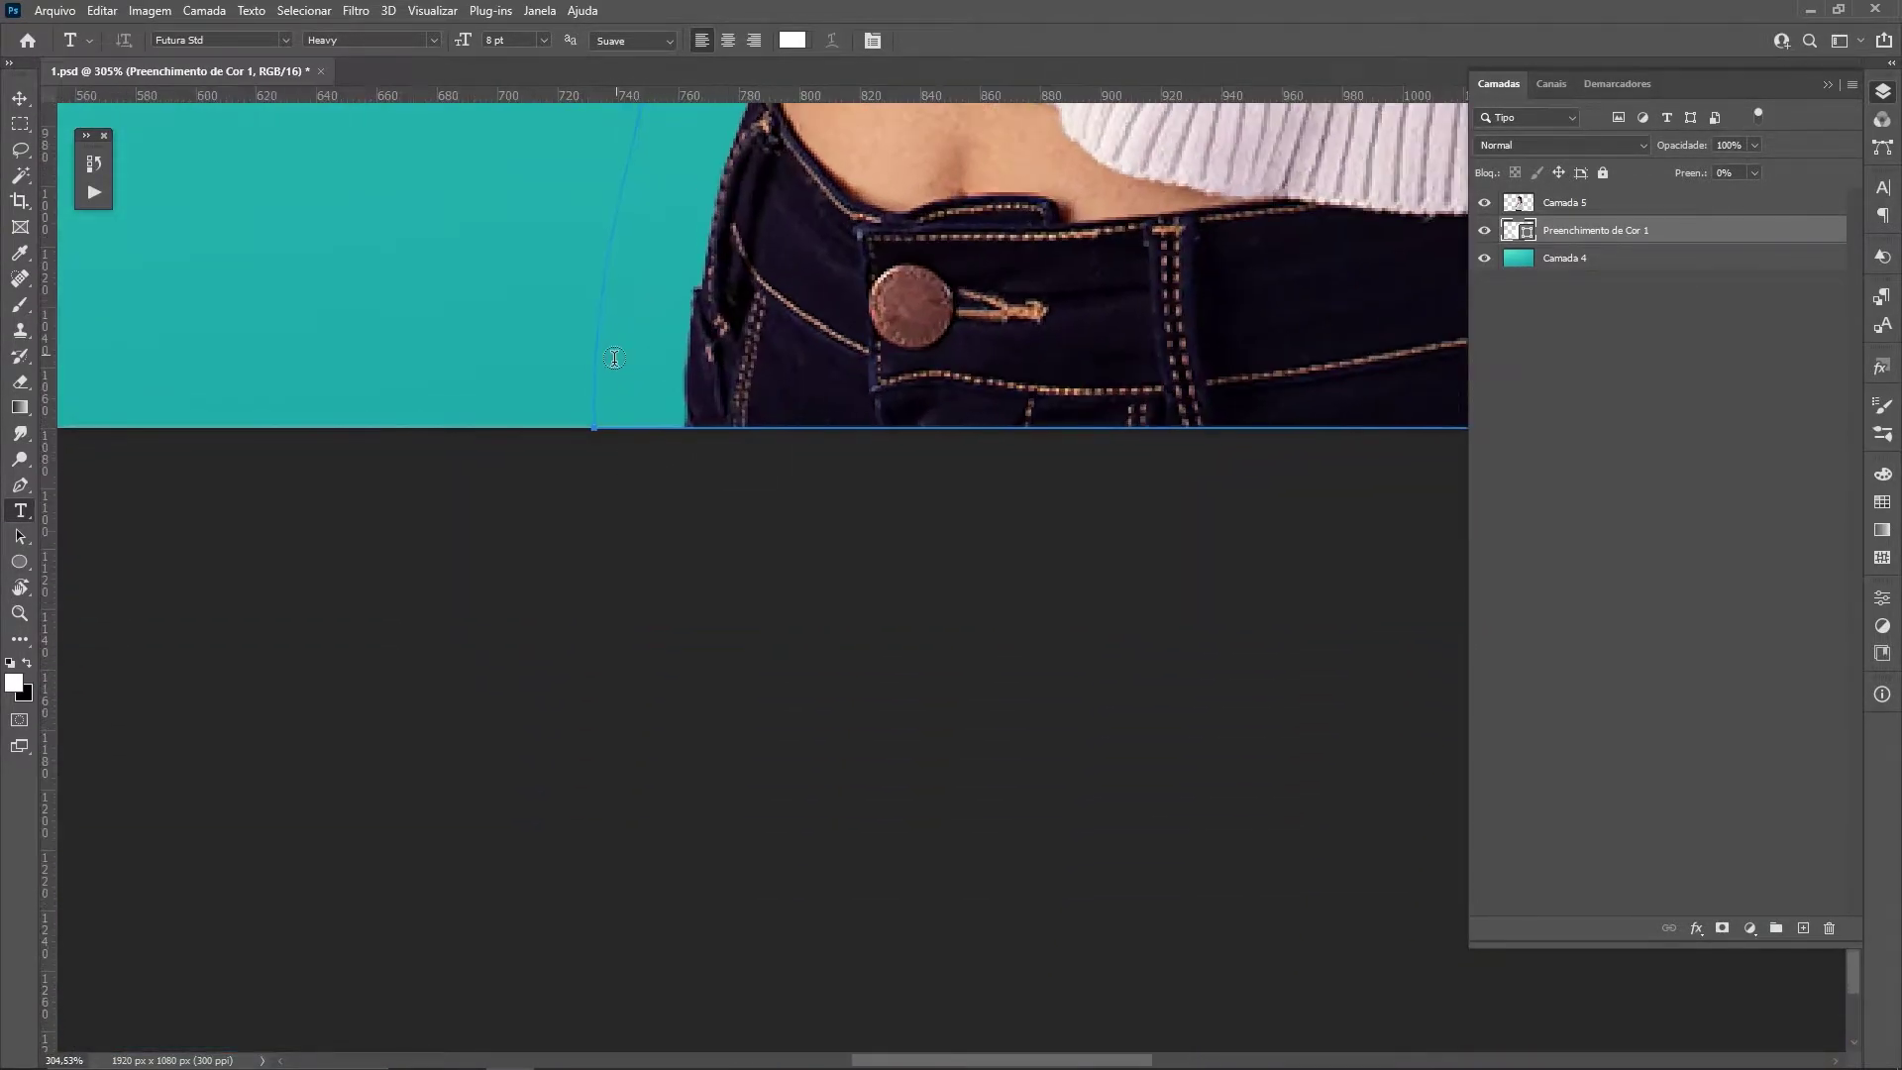
pyautogui.scroll(2, 586, 396)
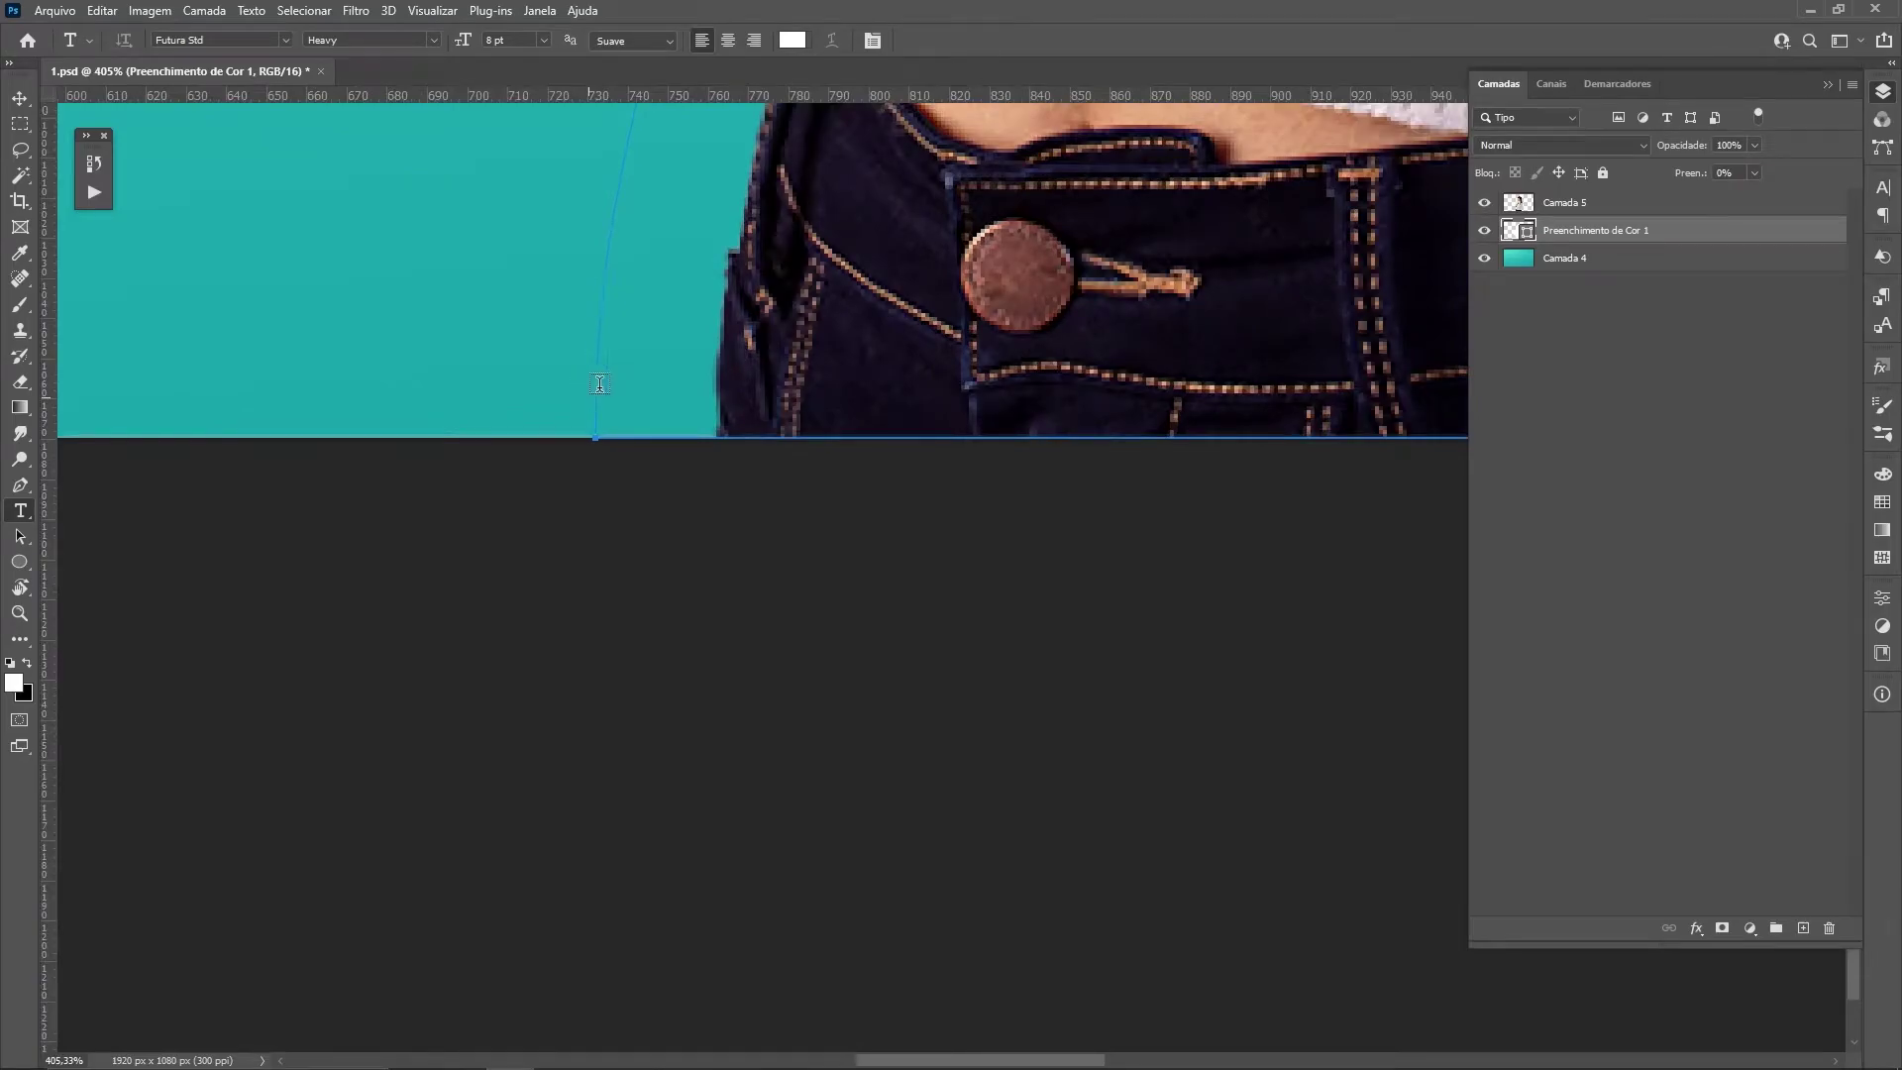
pyautogui.scroll(2, 593, 386)
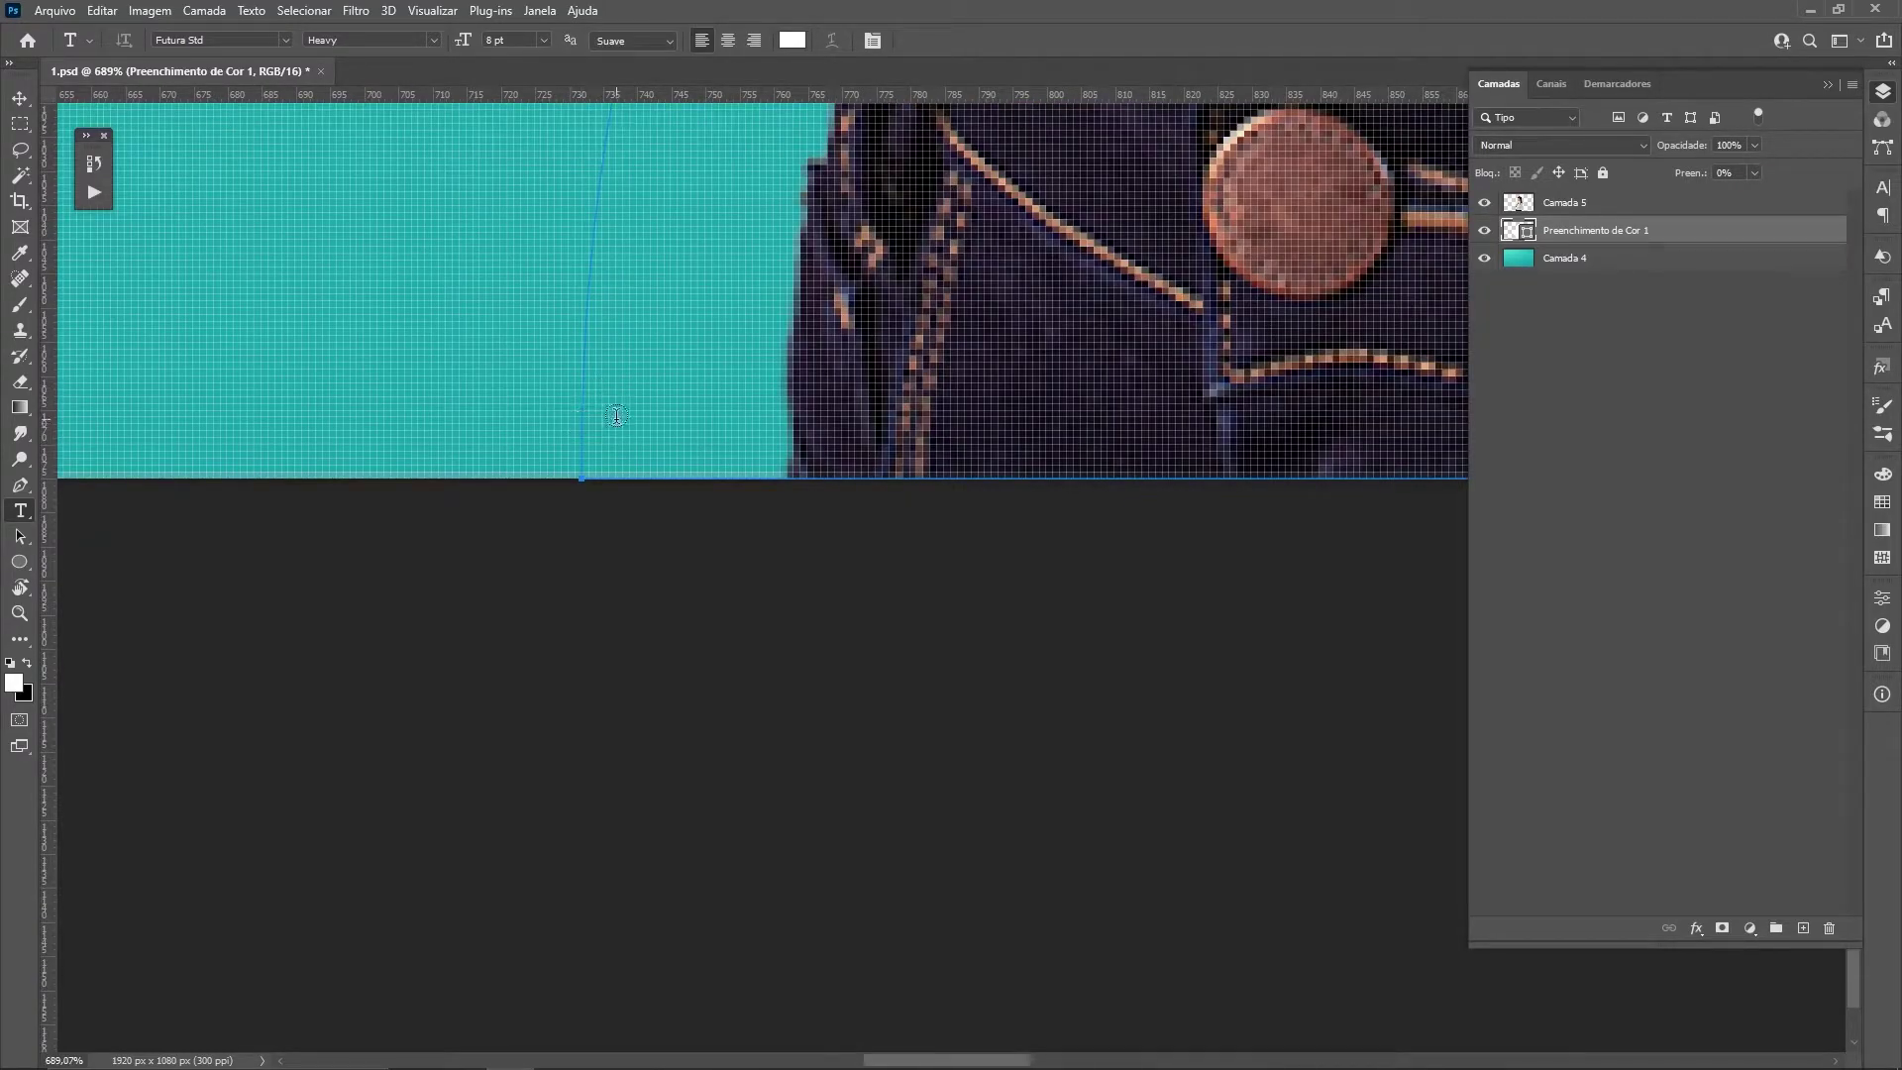
pyautogui.scroll(-1, 616, 420)
pyautogui.scroll(-1, 615, 418)
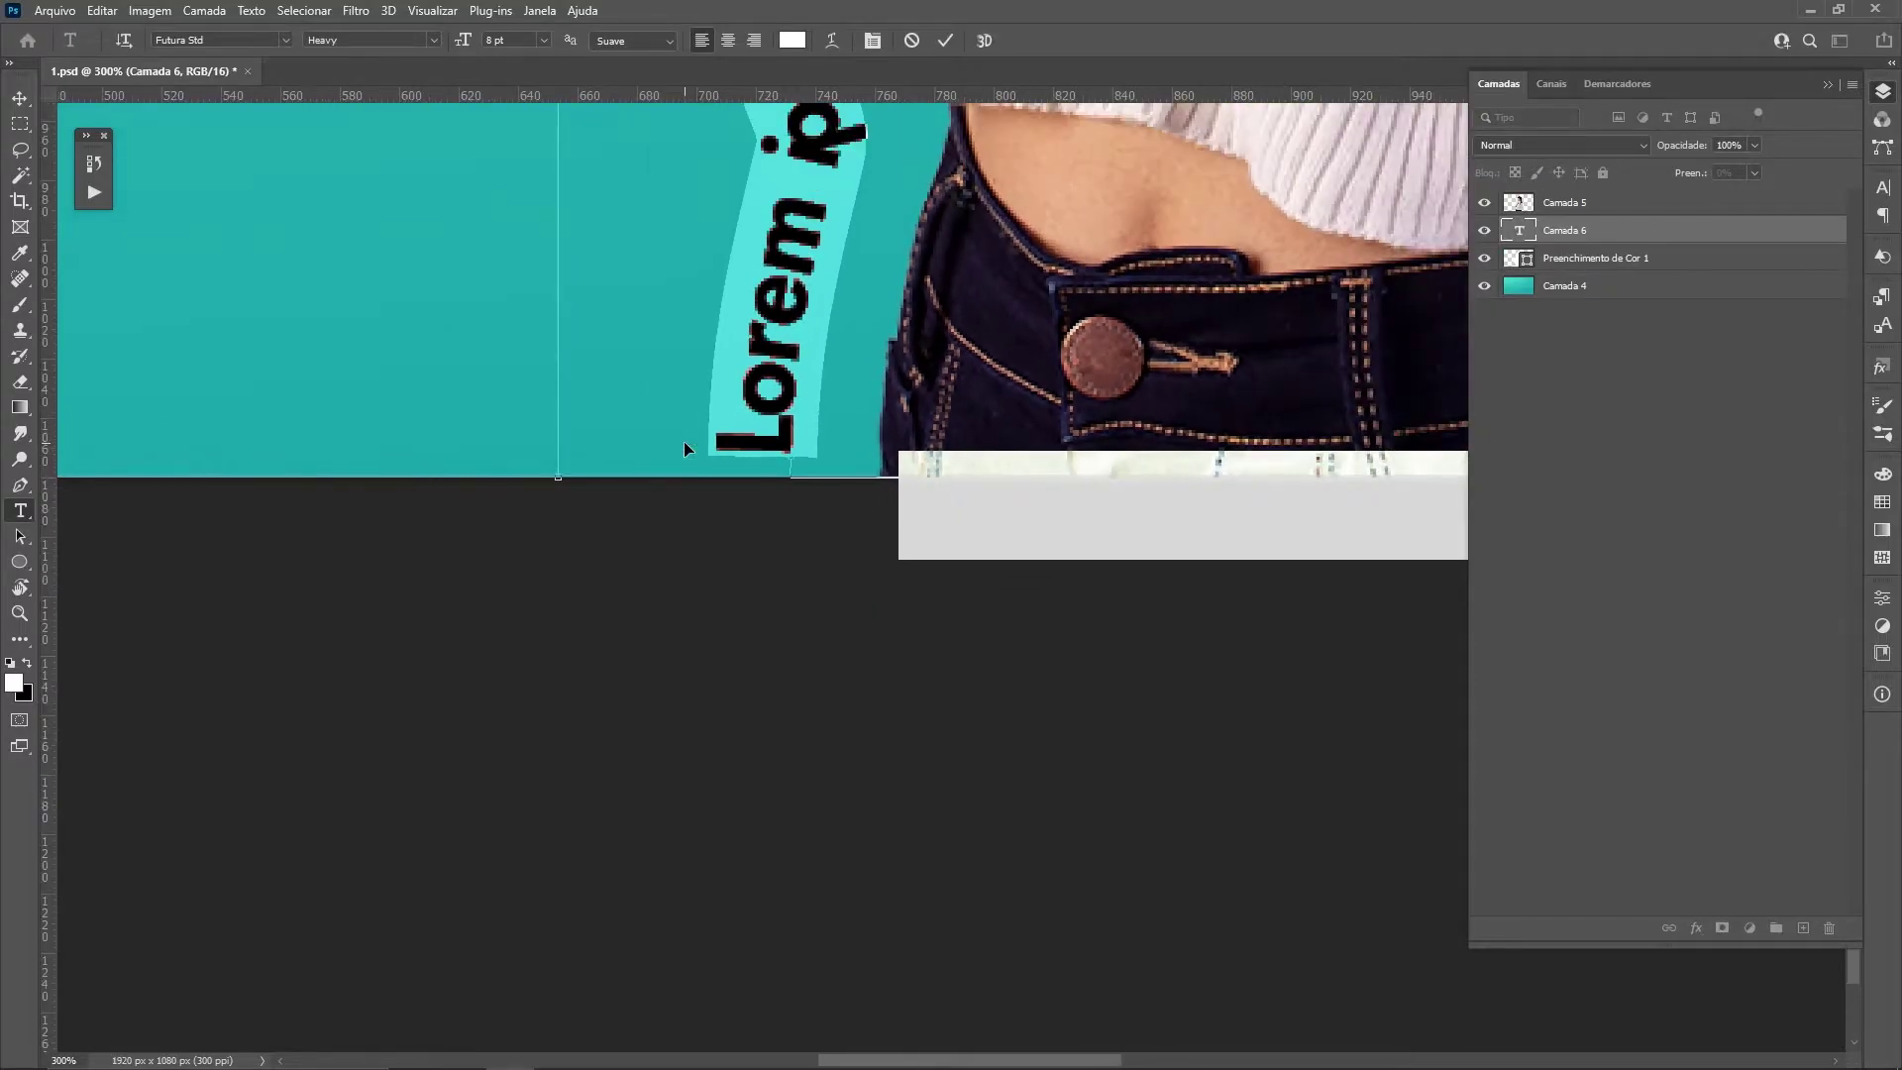
pyautogui.scroll(-2, 683, 442)
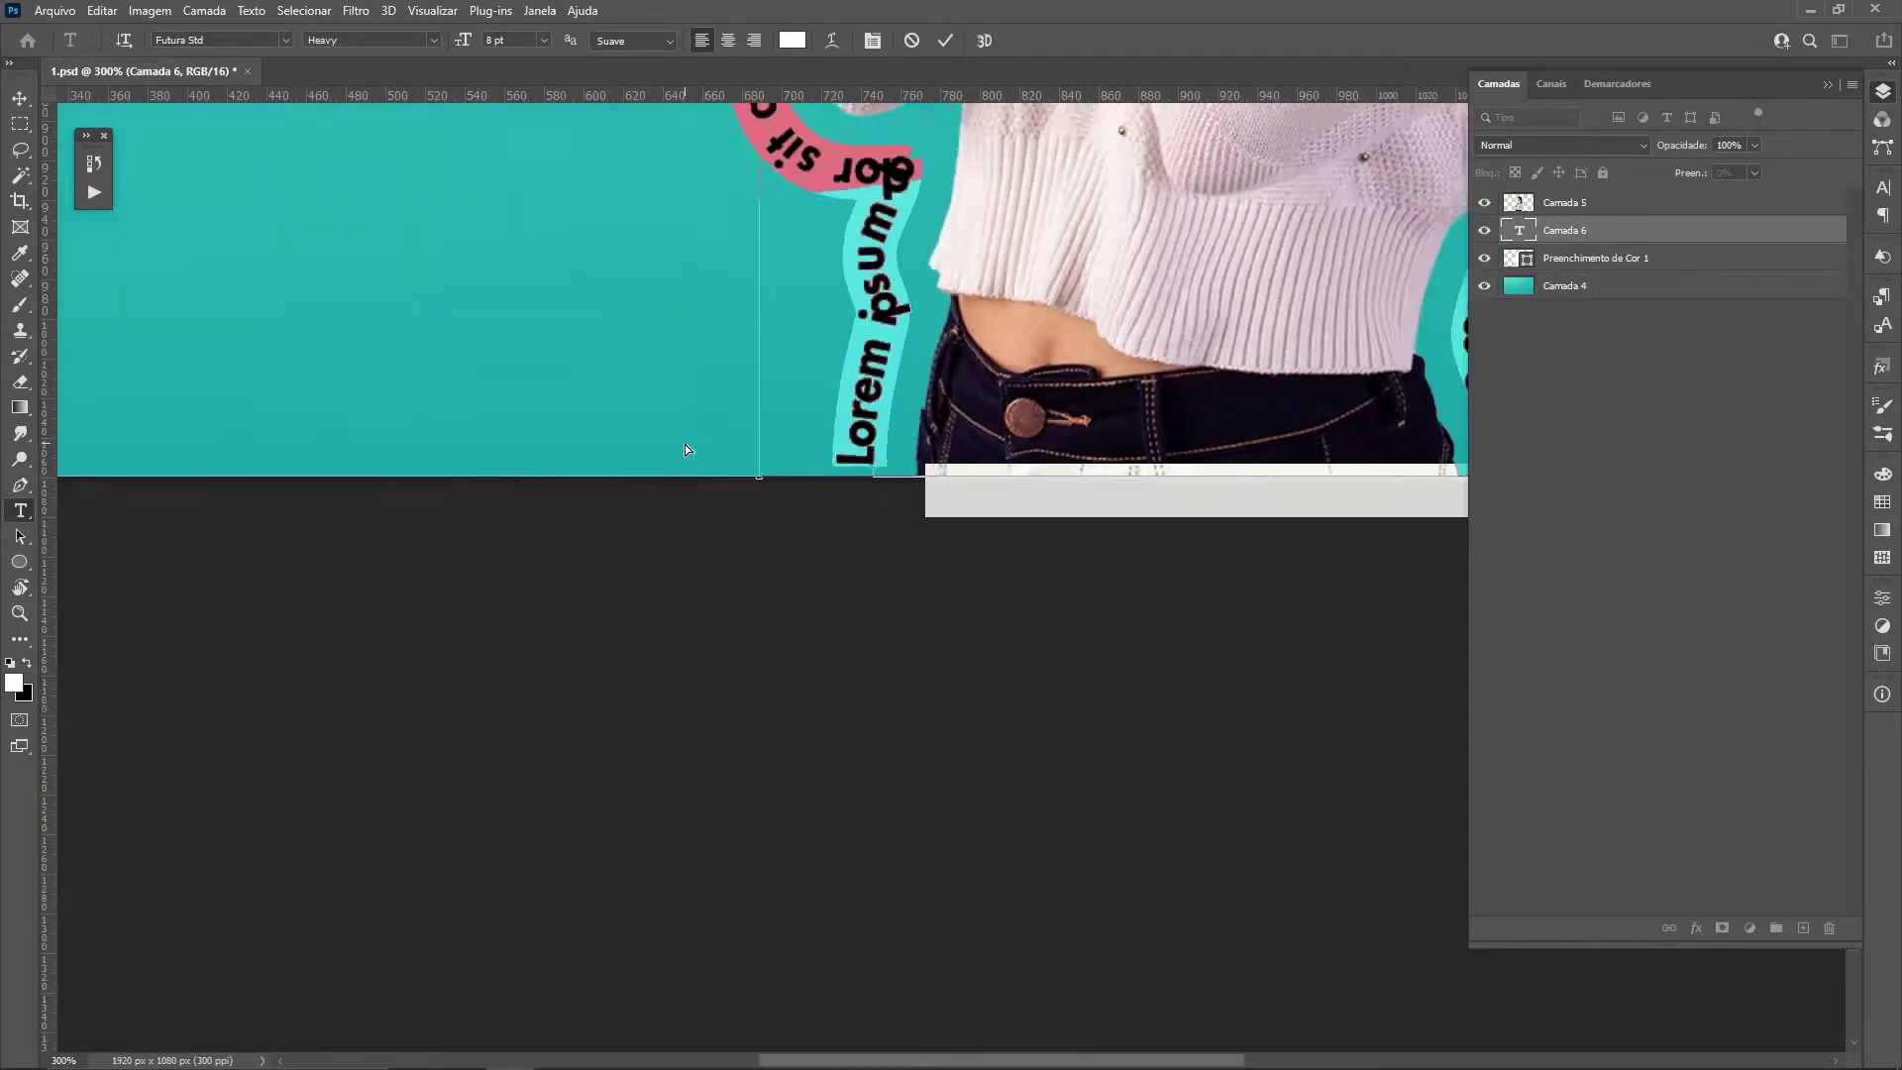
pyautogui.scroll(-2, 686, 444)
pyautogui.scroll(-2, 686, 444)
pyautogui.scroll(-1, 684, 443)
pyautogui.scroll(1, 684, 443)
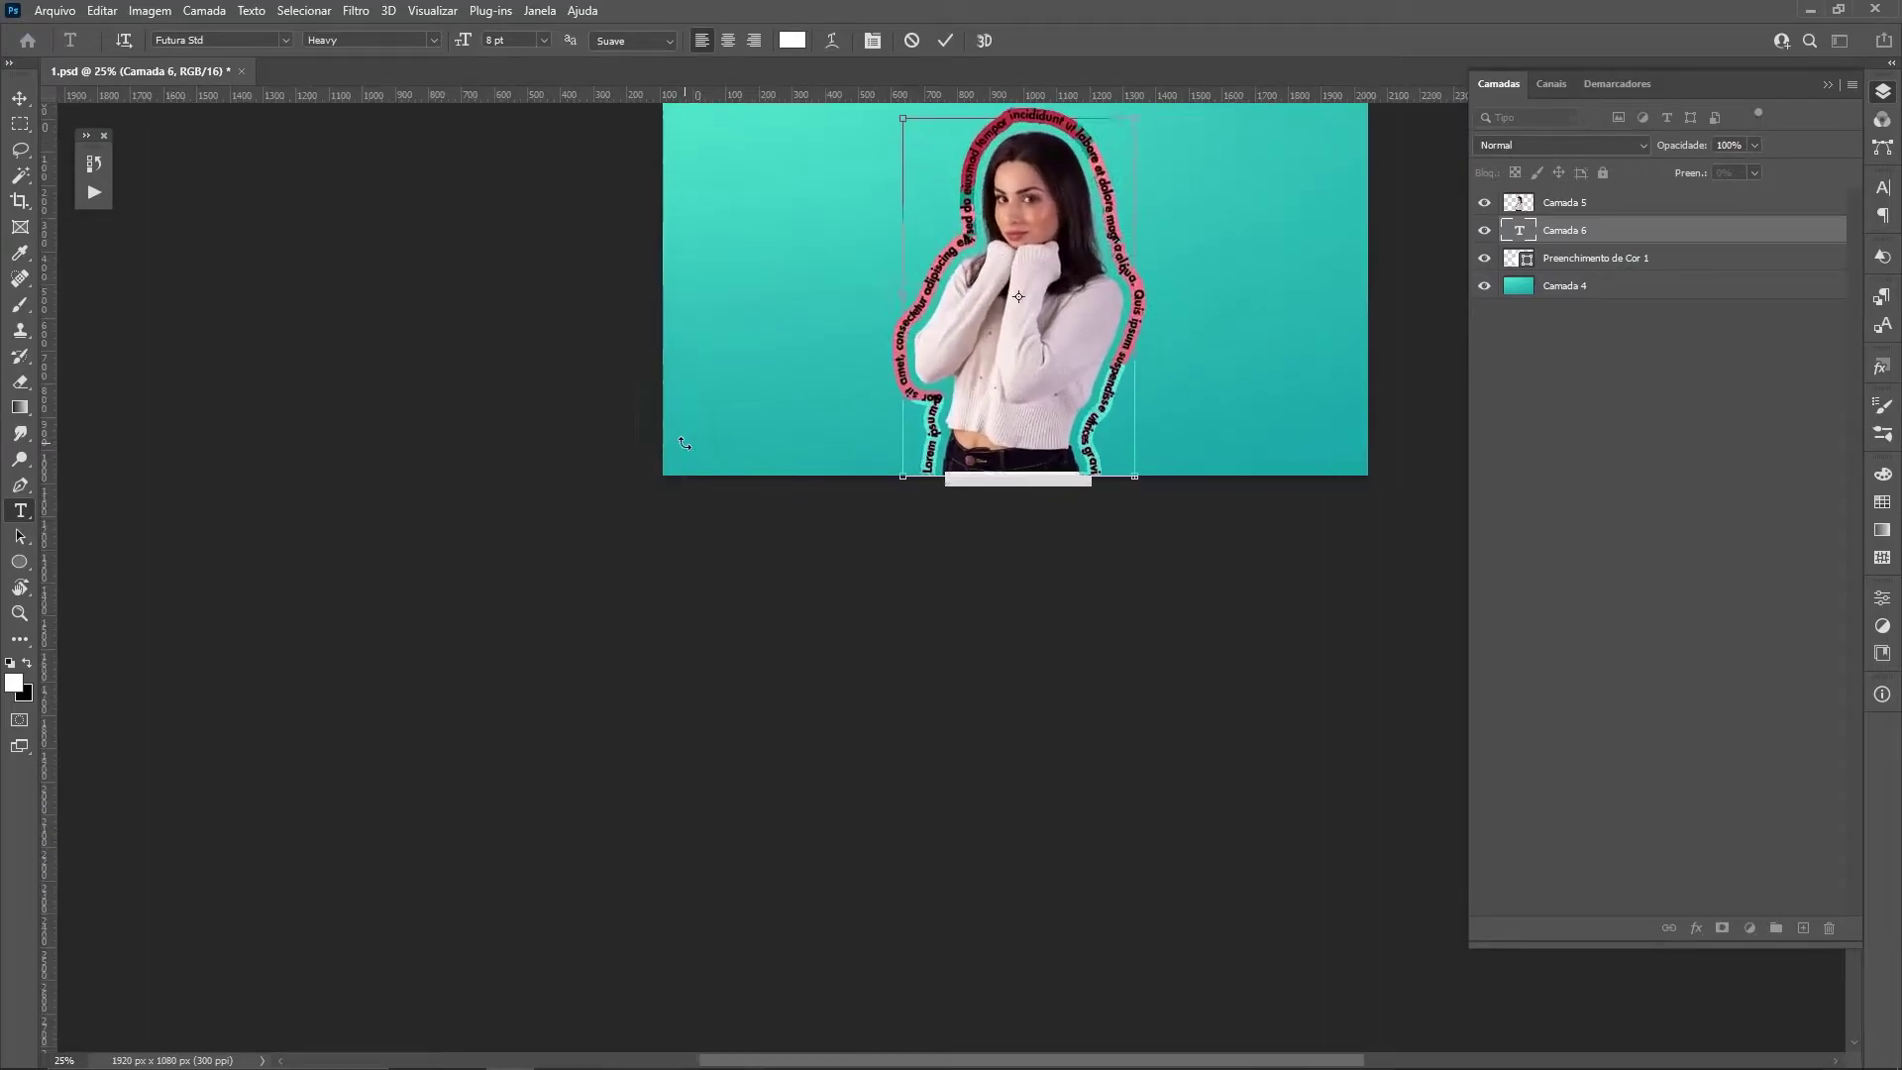
pyautogui.scroll(1, 691, 450)
# Commit the path text, pan to inspect it, and zoom on 'dolor sit' with the Pen tool
pyautogui.click(22, 100)
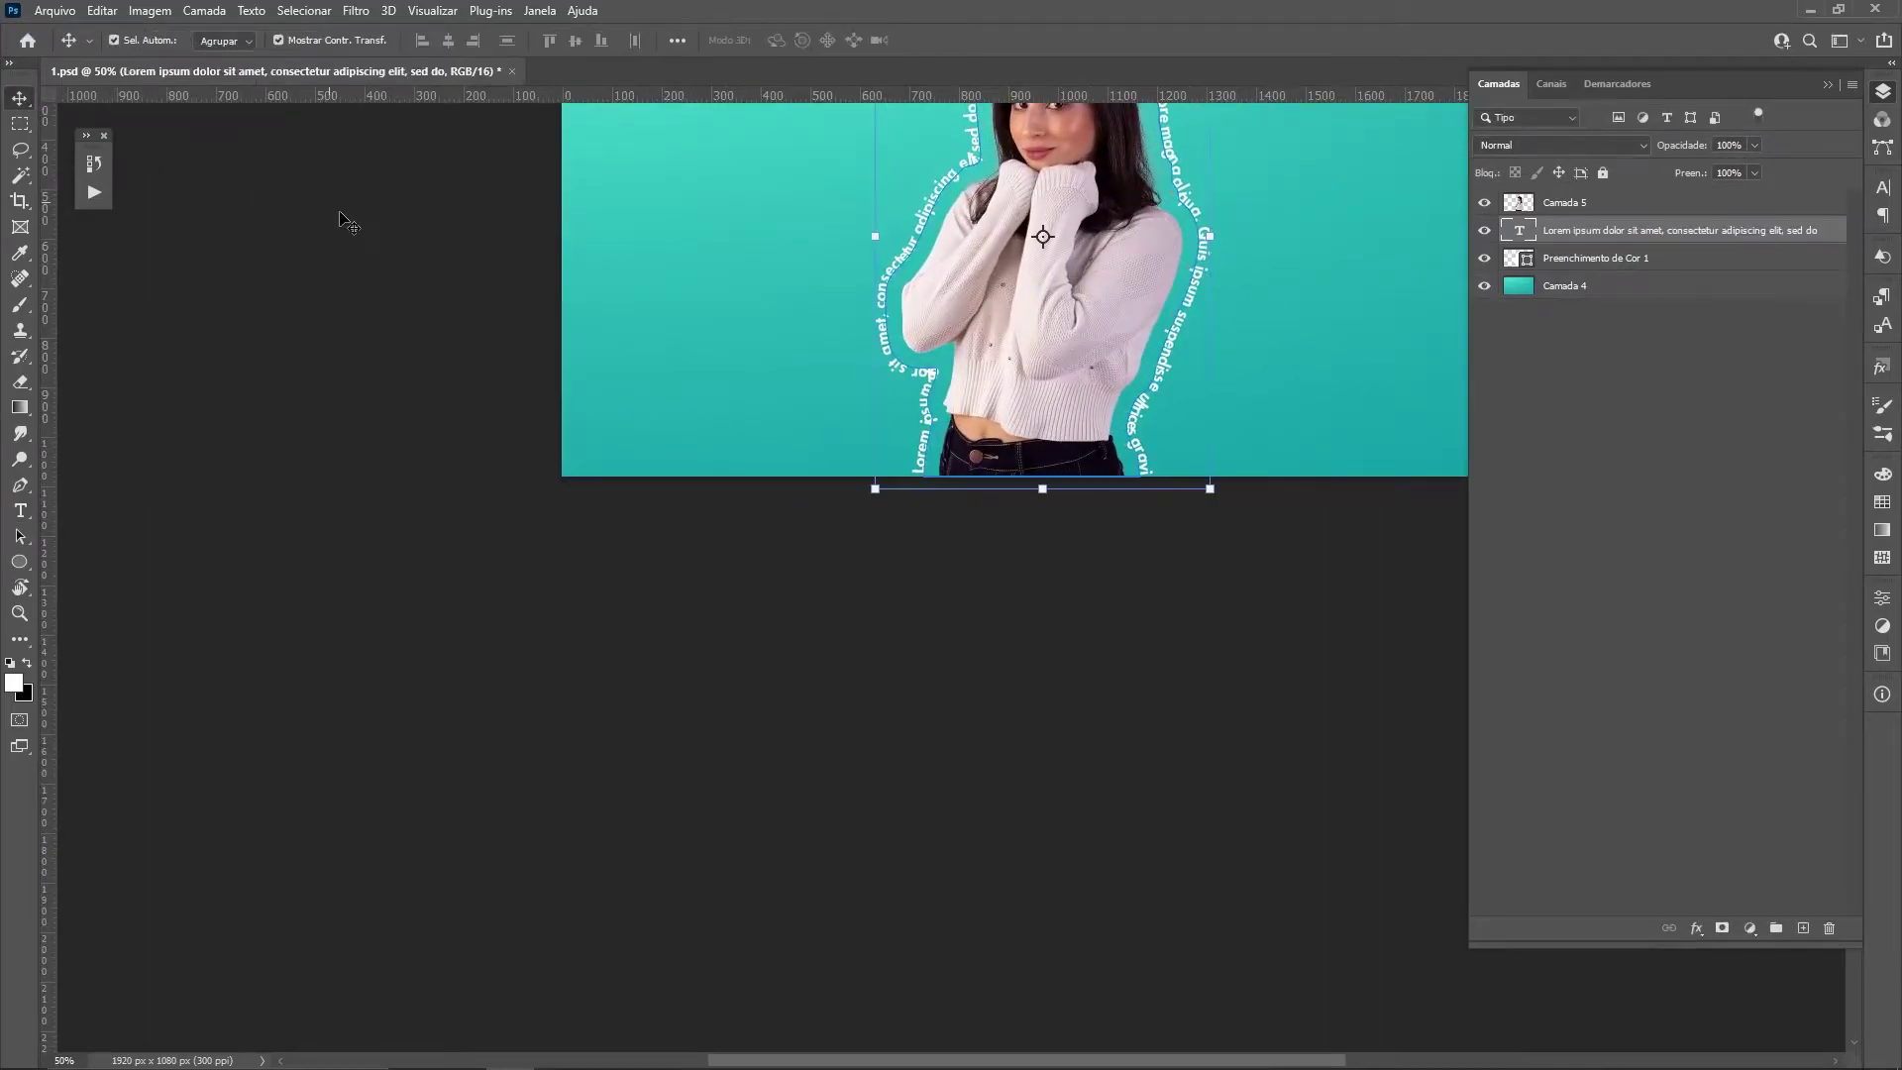
pyautogui.scroll(1, 340, 218)
pyautogui.scroll(1, 340, 218)
pyautogui.scroll(1, 340, 218)
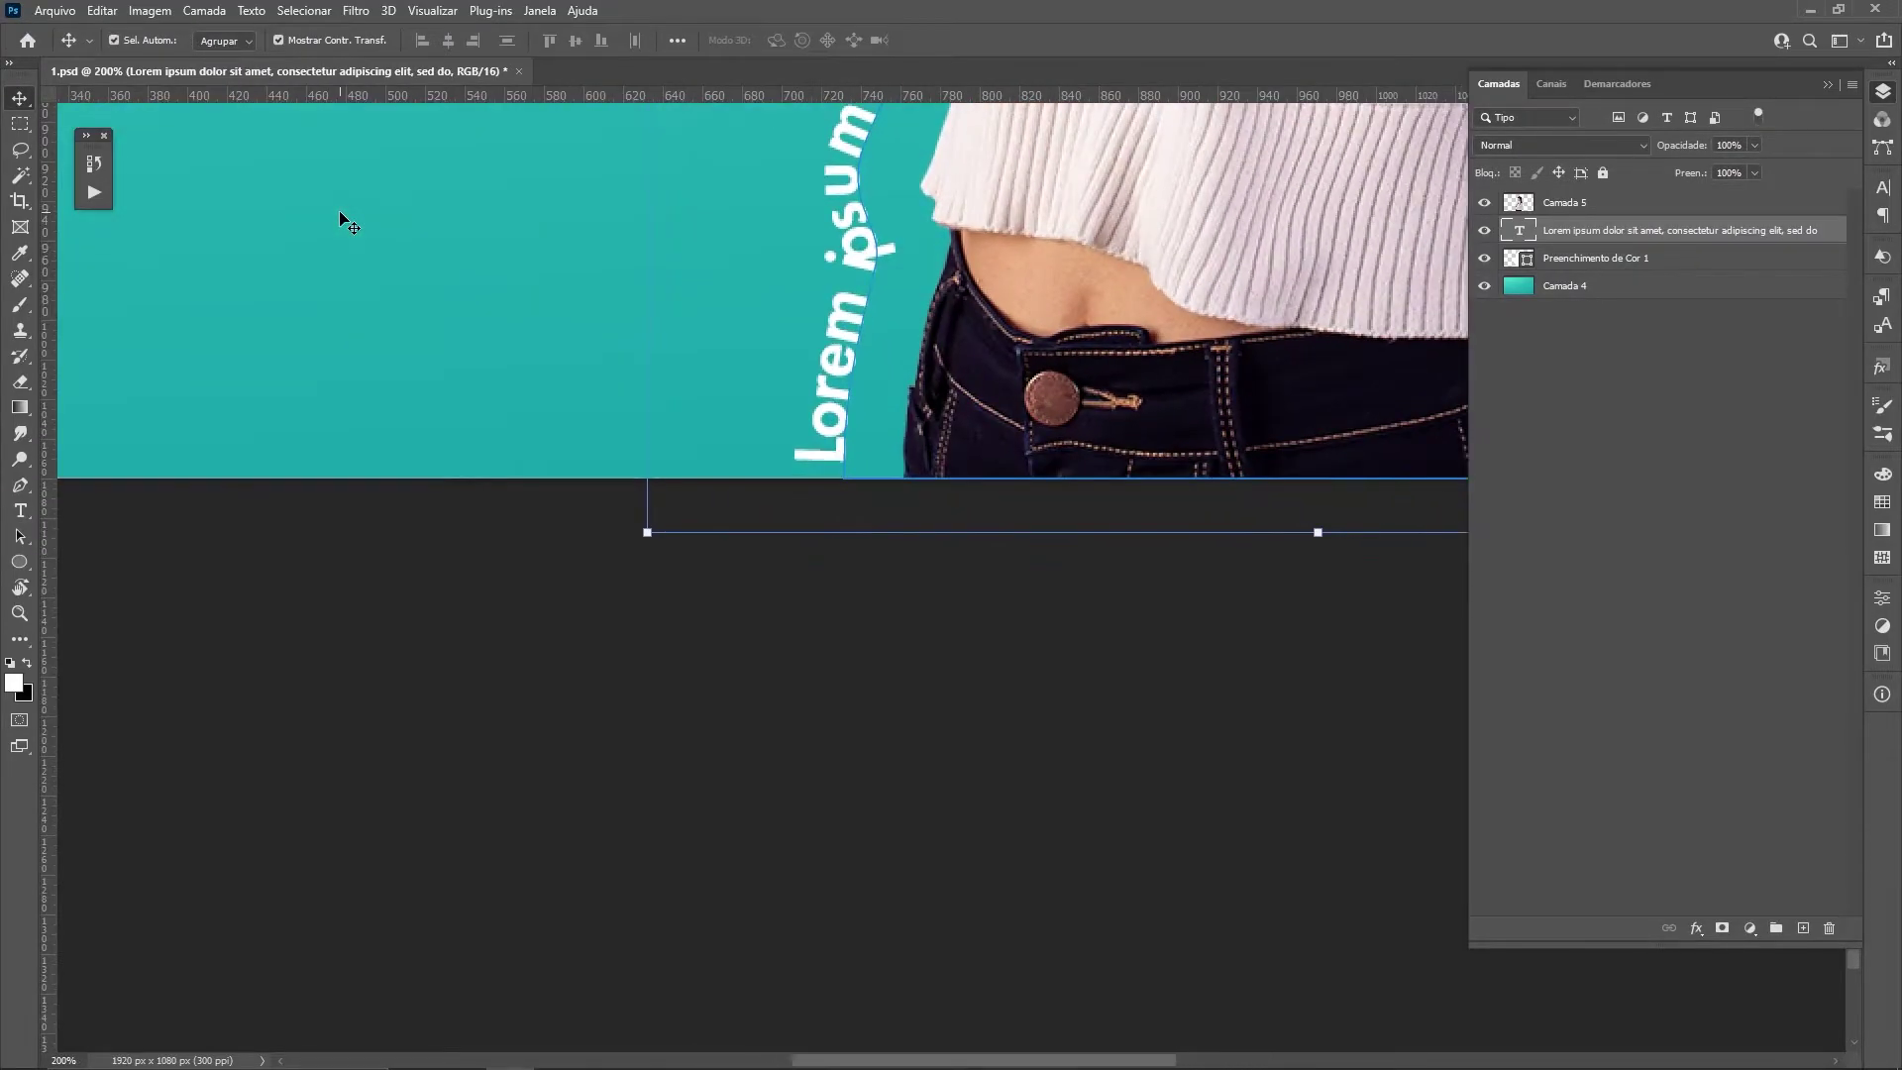
pyautogui.moveTo(646, 214); pyautogui.dragTo(758, 493)
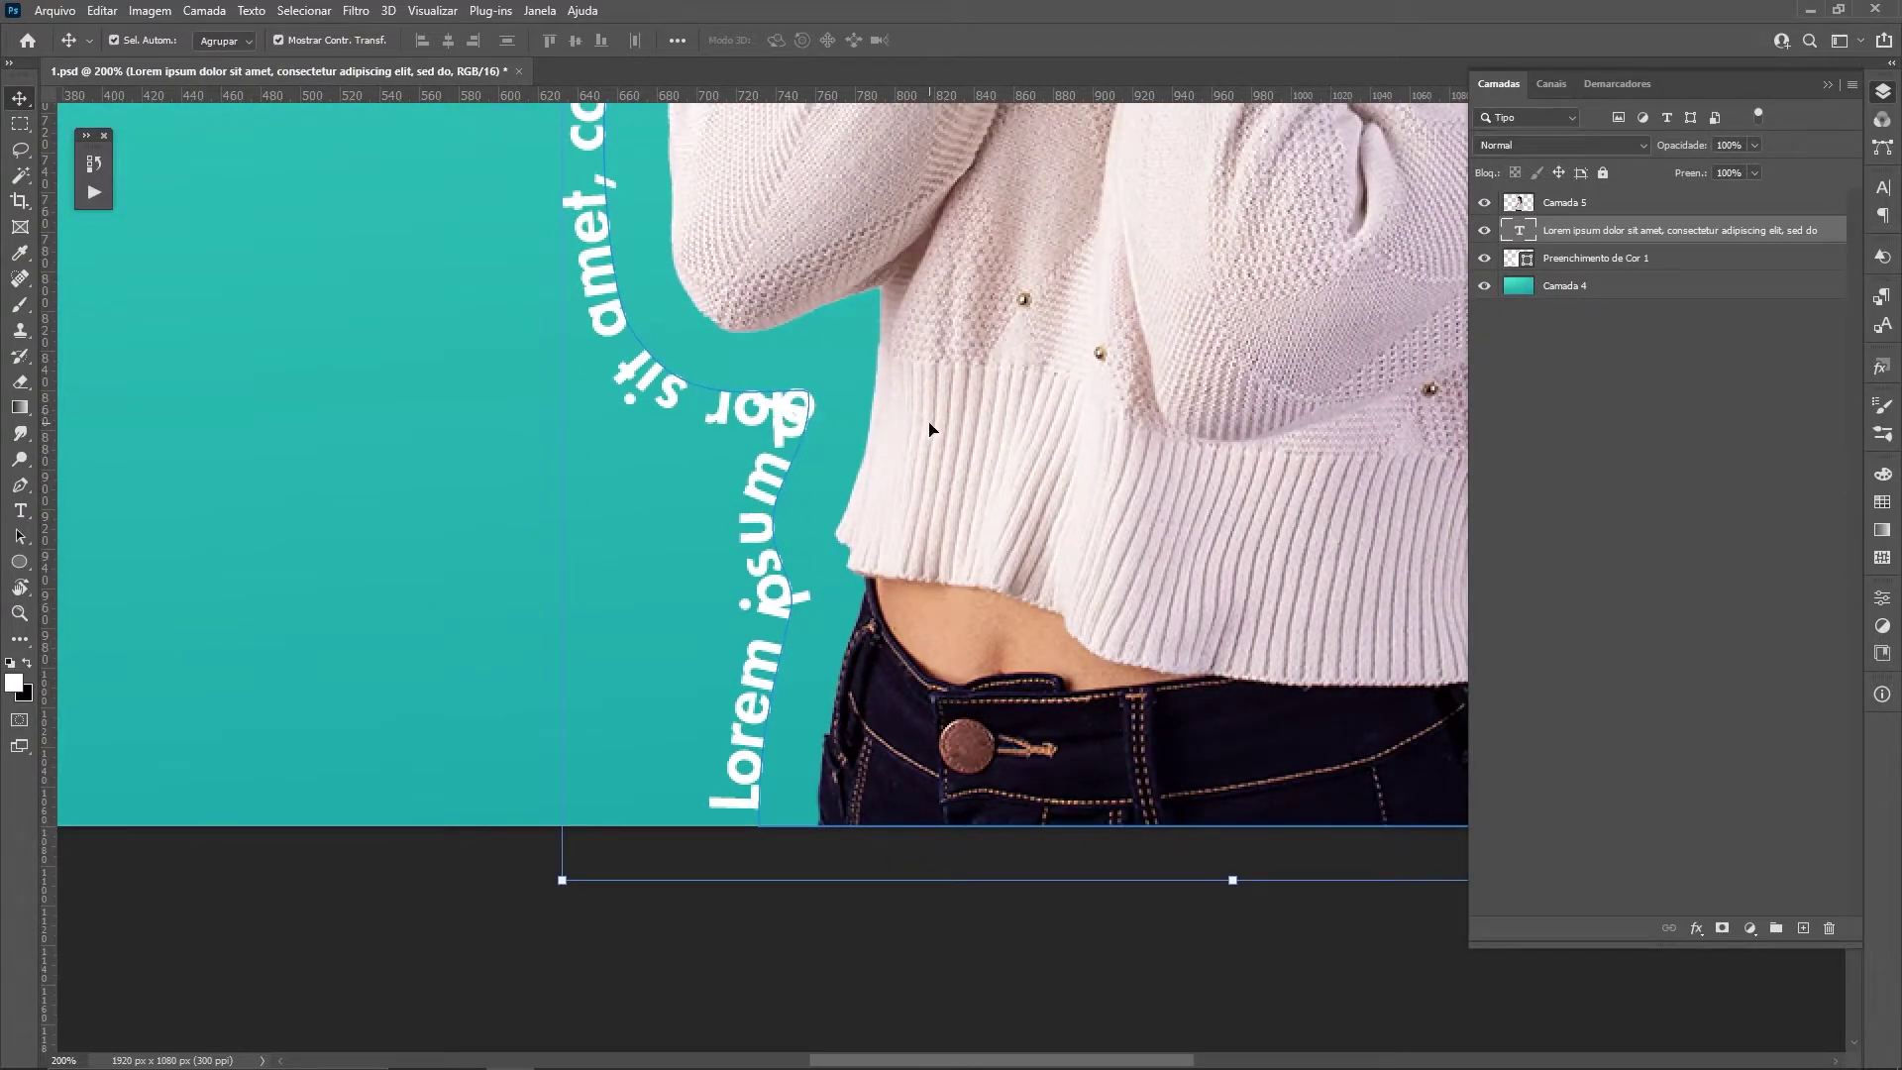
pyautogui.scroll(-1, 932, 429)
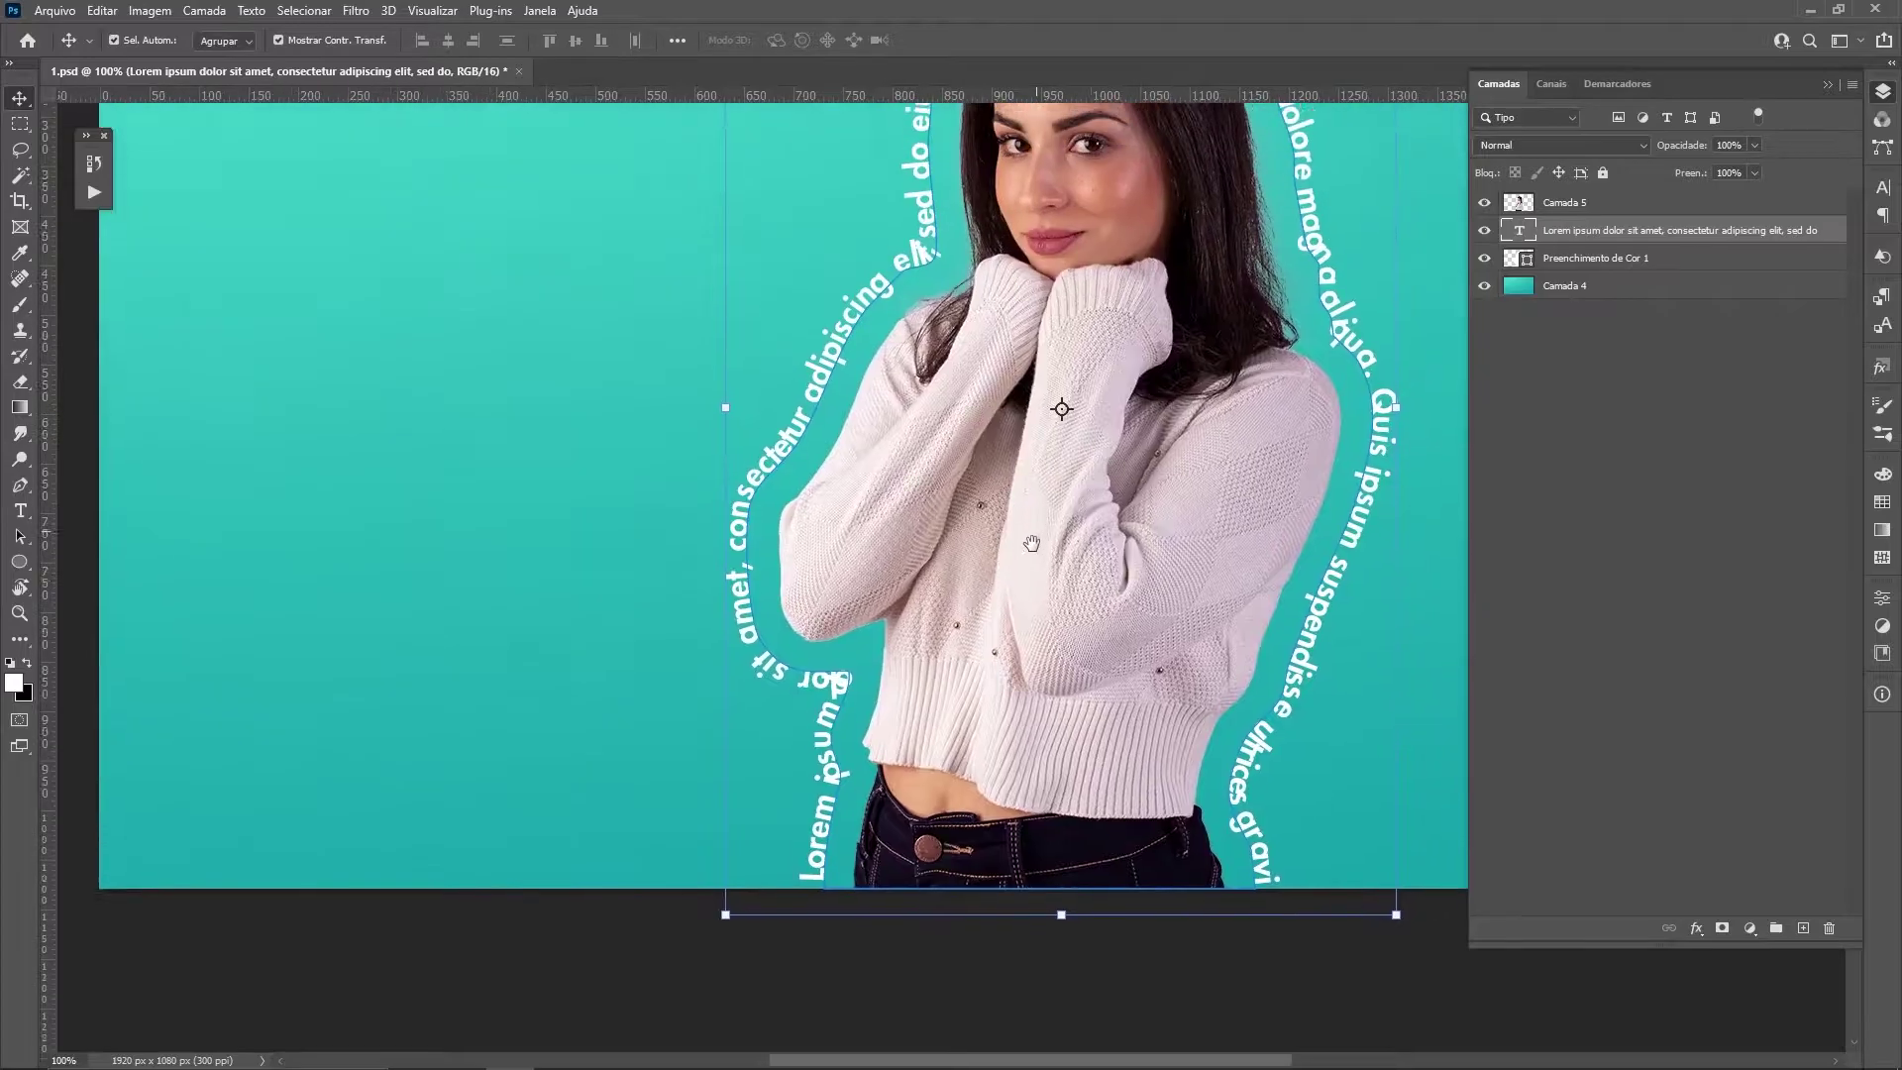
pyautogui.moveTo(1031, 543); pyautogui.dragTo(766, 791)
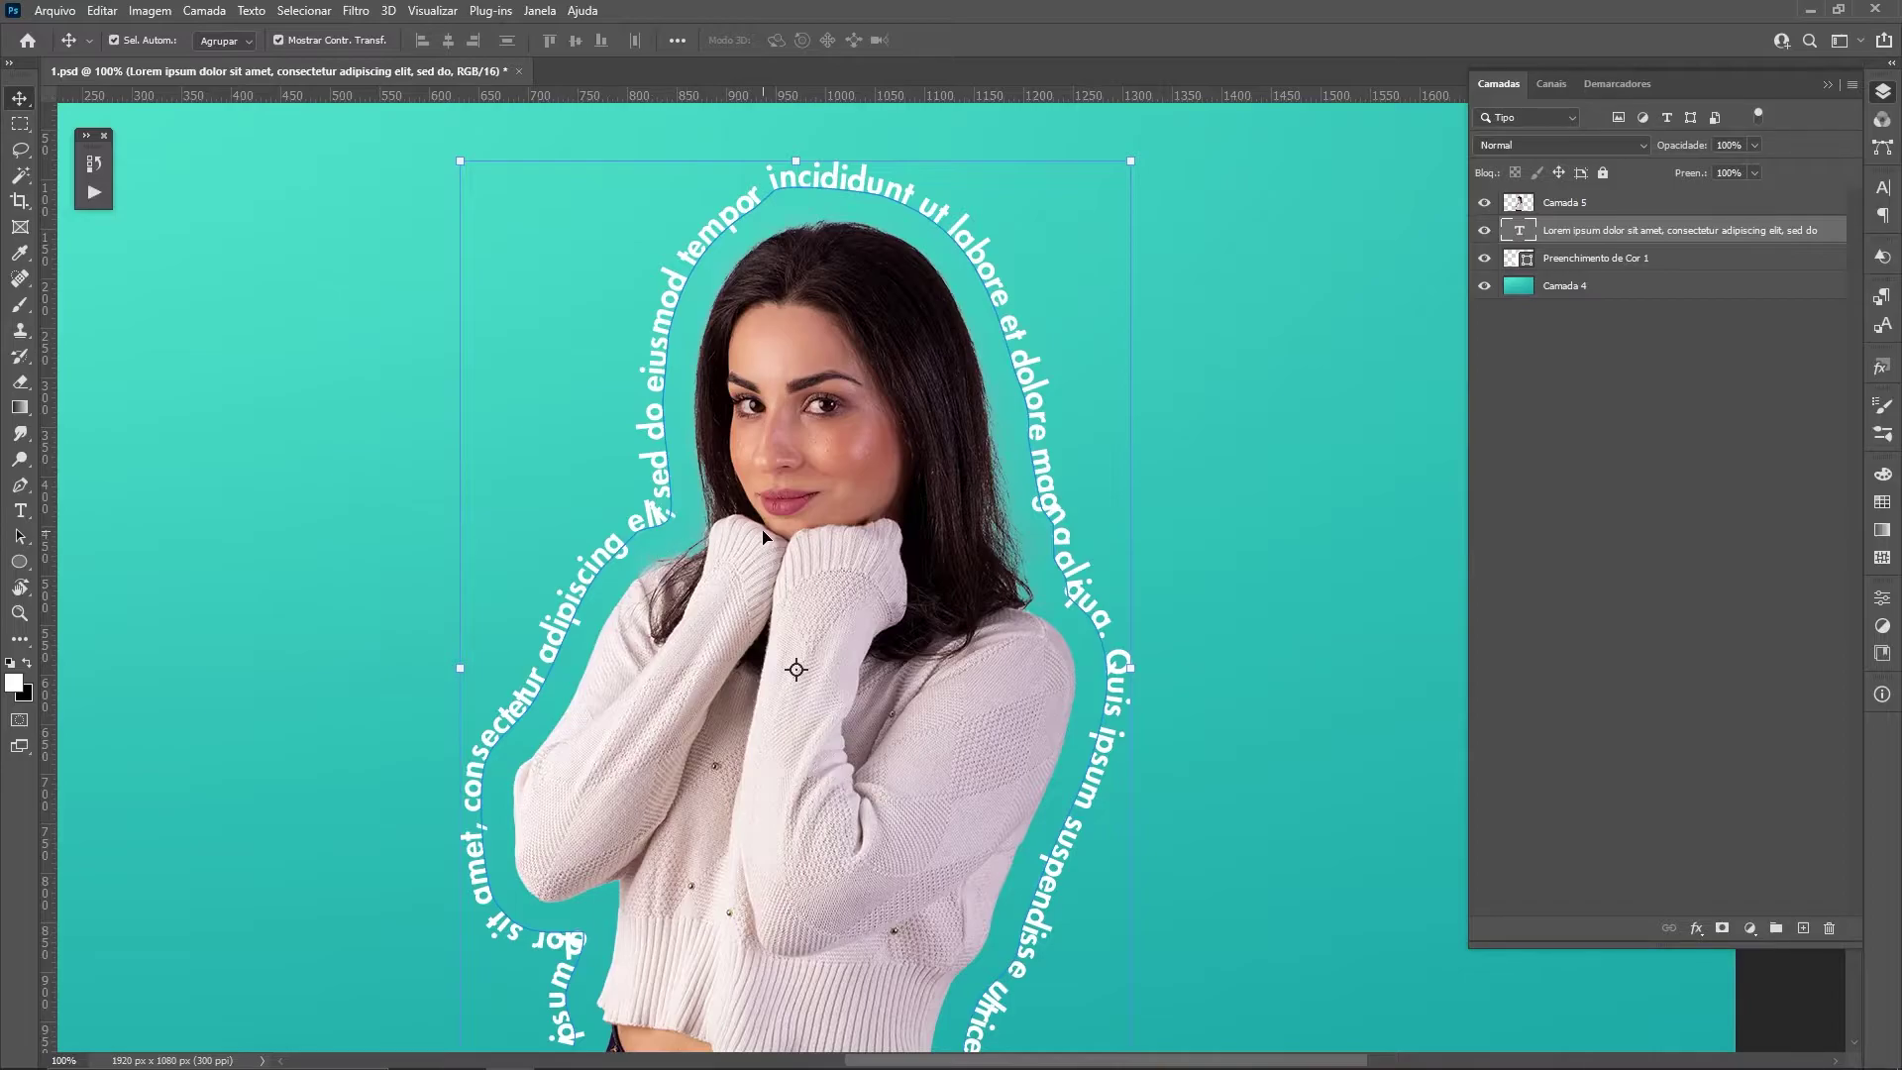
pyautogui.moveTo(451, 984); pyautogui.dragTo(669, 746)
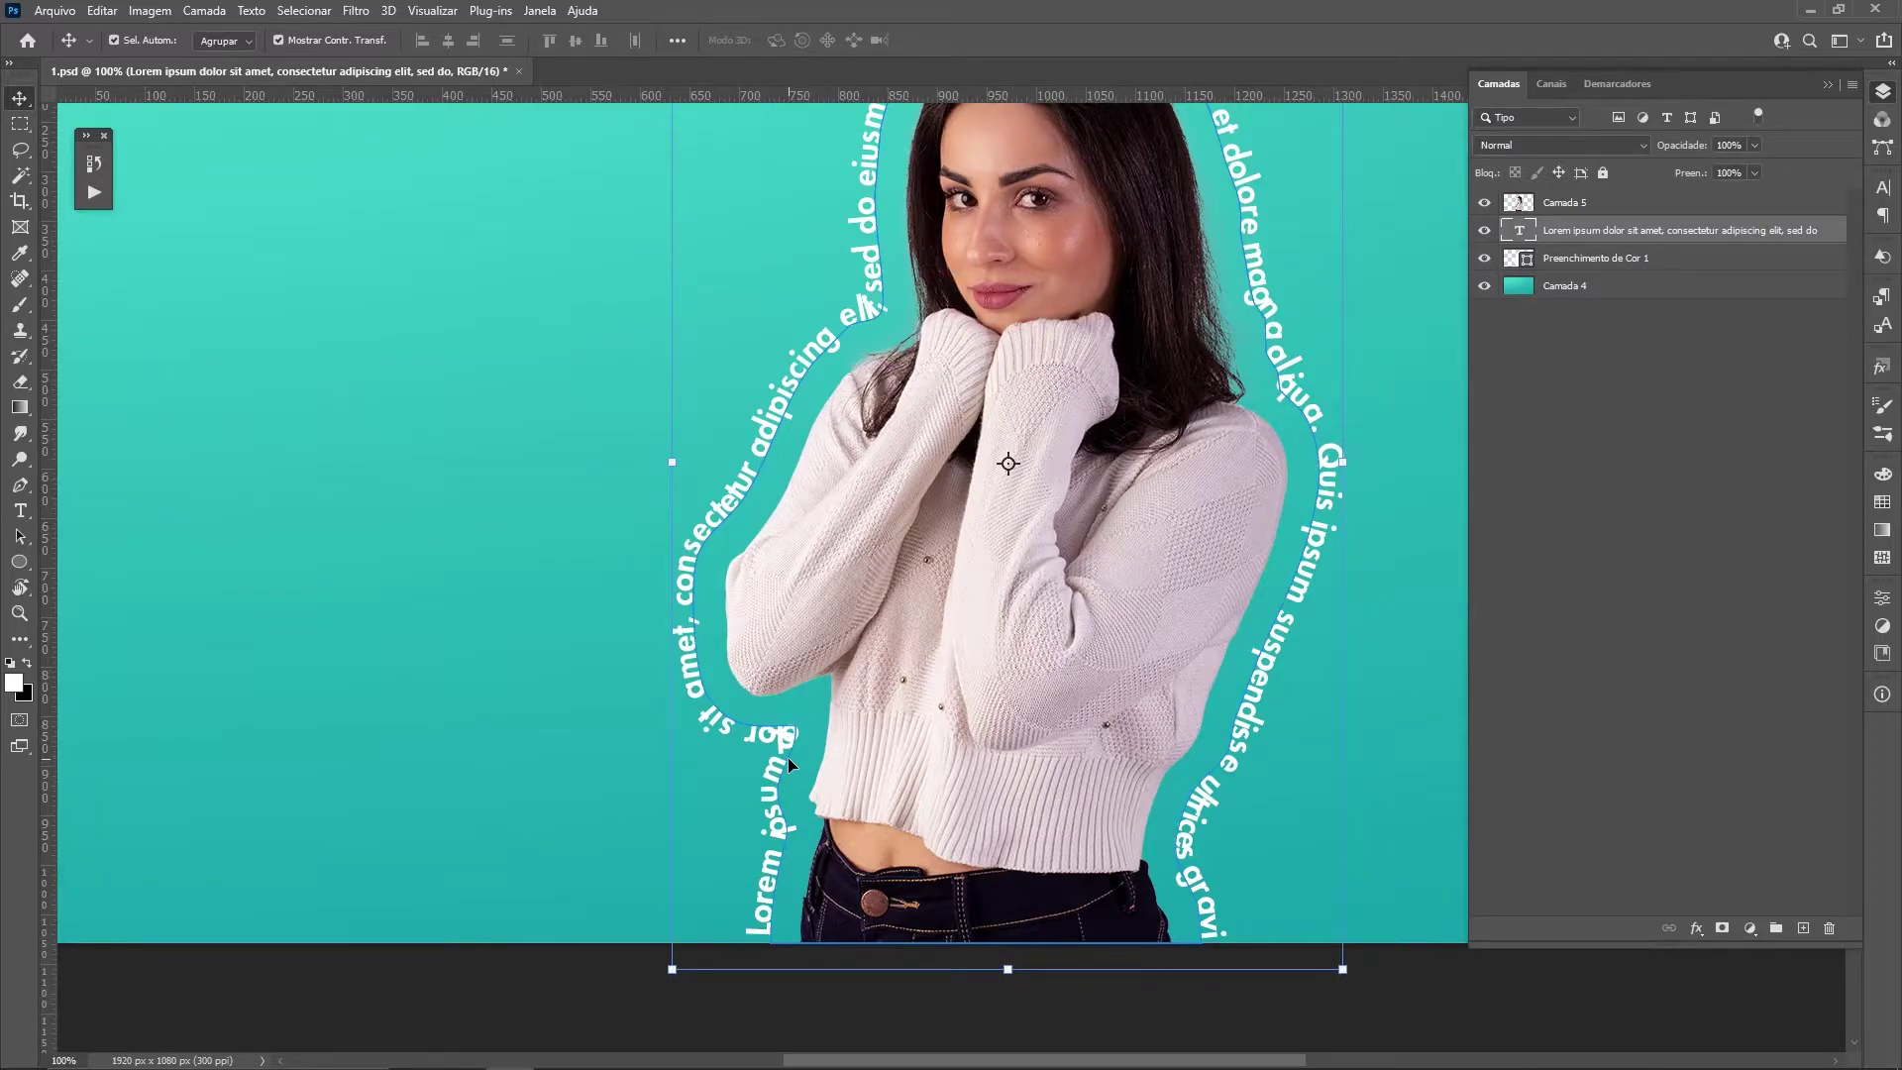
pyautogui.press('p')
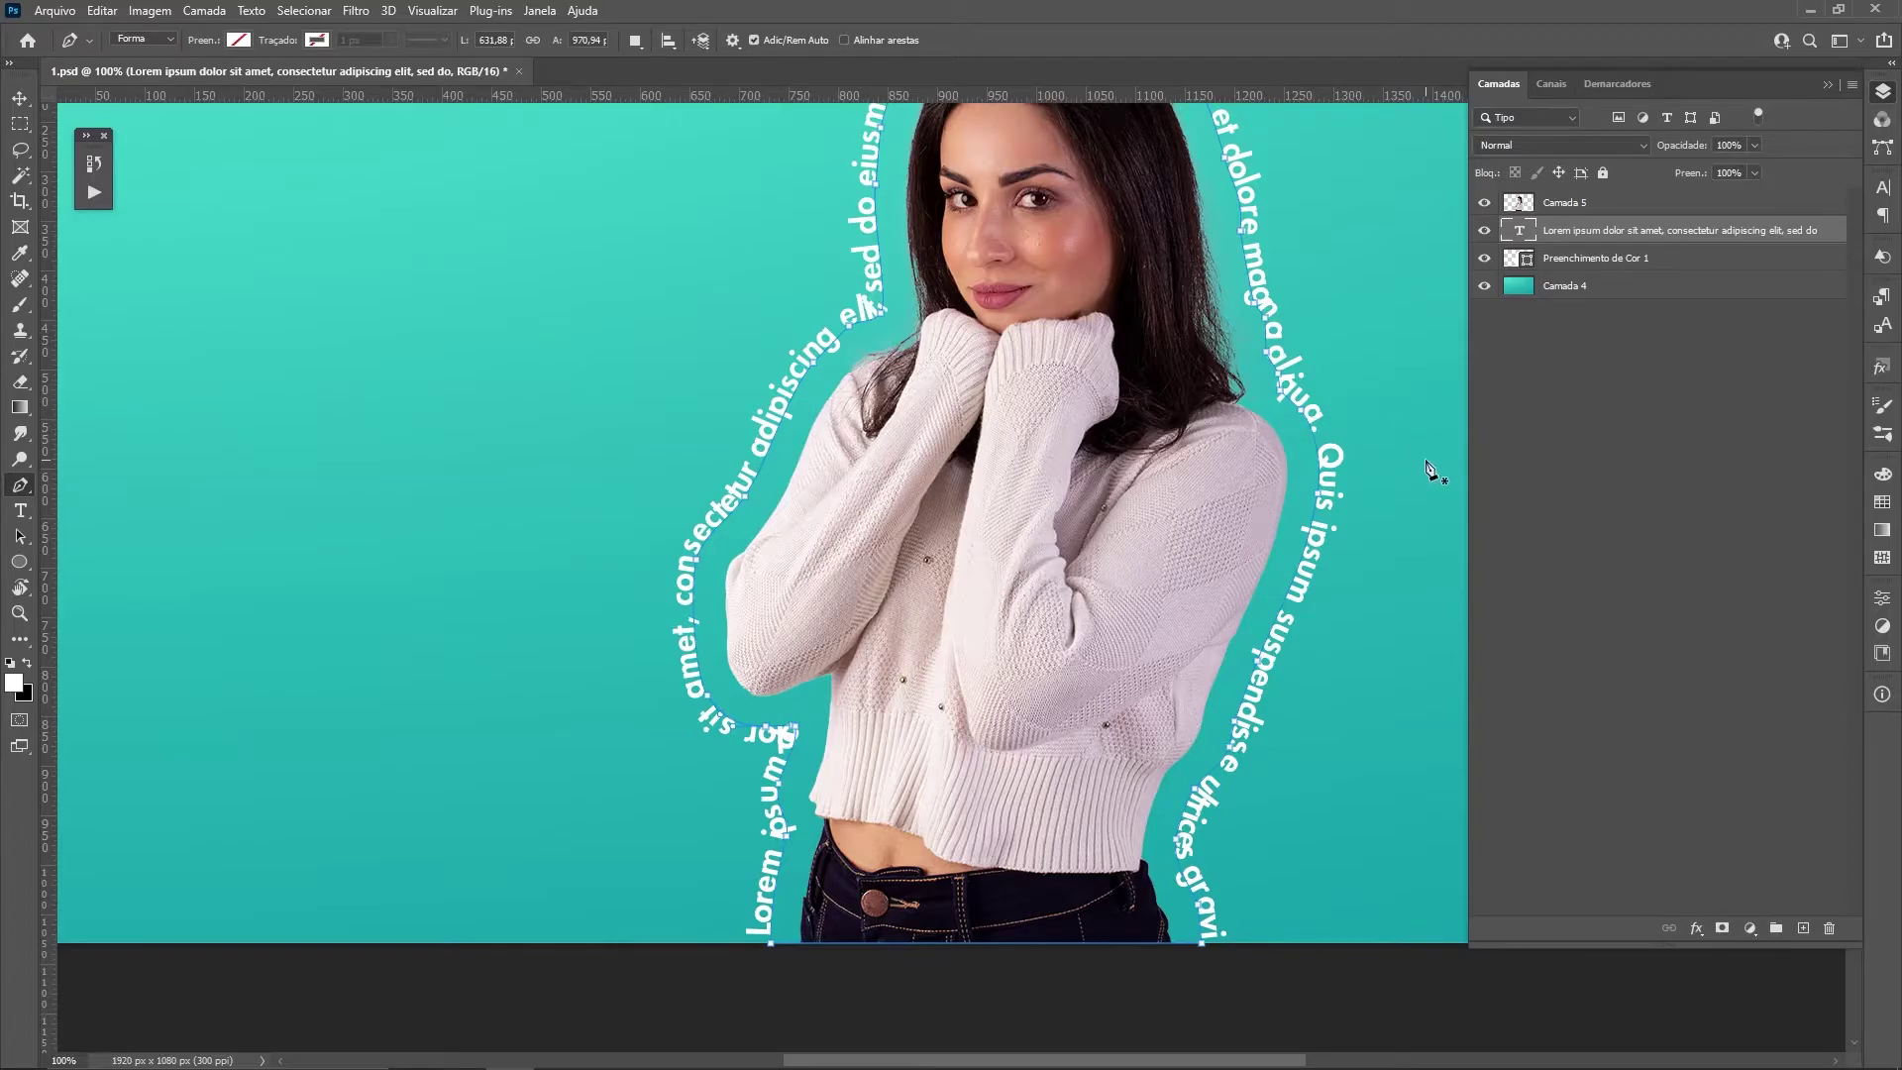
pyautogui.scroll(3, 665, 705)
pyautogui.scroll(2, 594, 773)
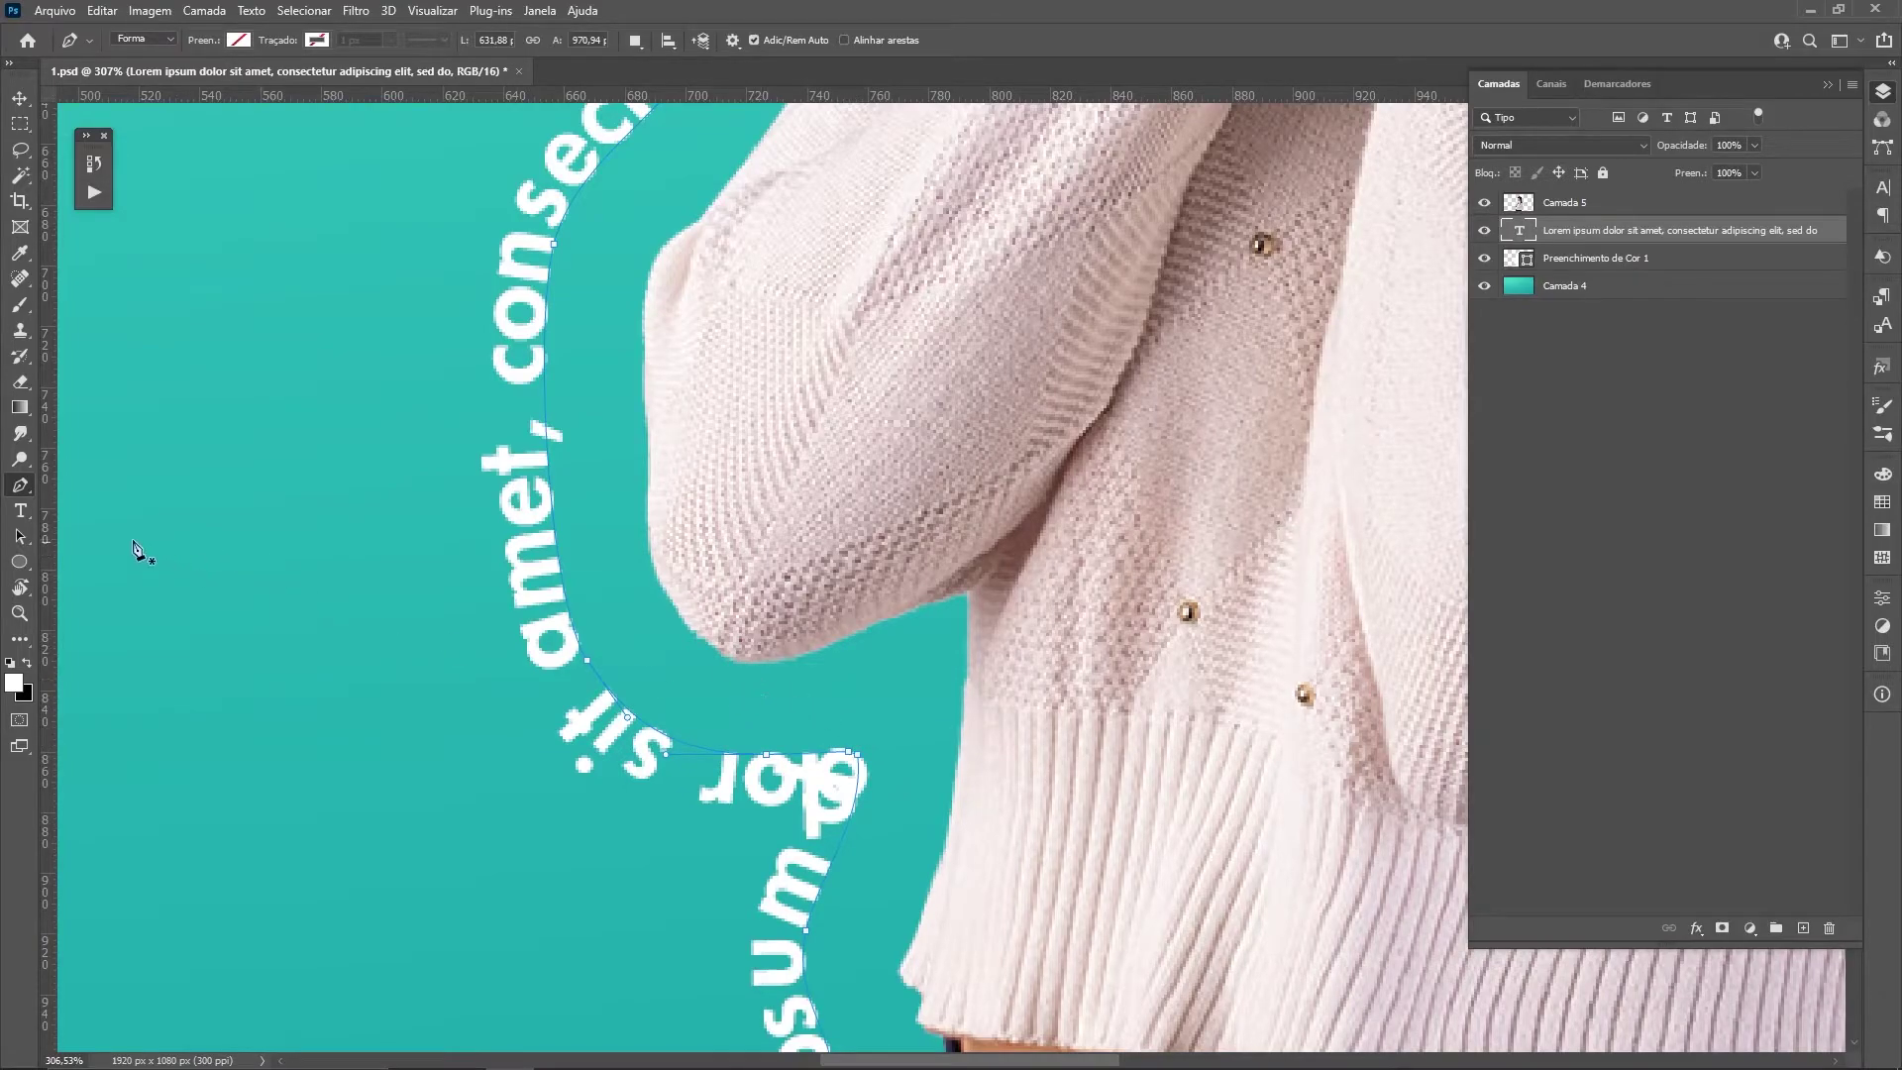
# Drag anchor handles to smooth the path's sharp bend at 'dolor' and under the elbow
pyautogui.keyDown('ctrl'); pyautogui.click(849, 753); pyautogui.keyUp('ctrl')
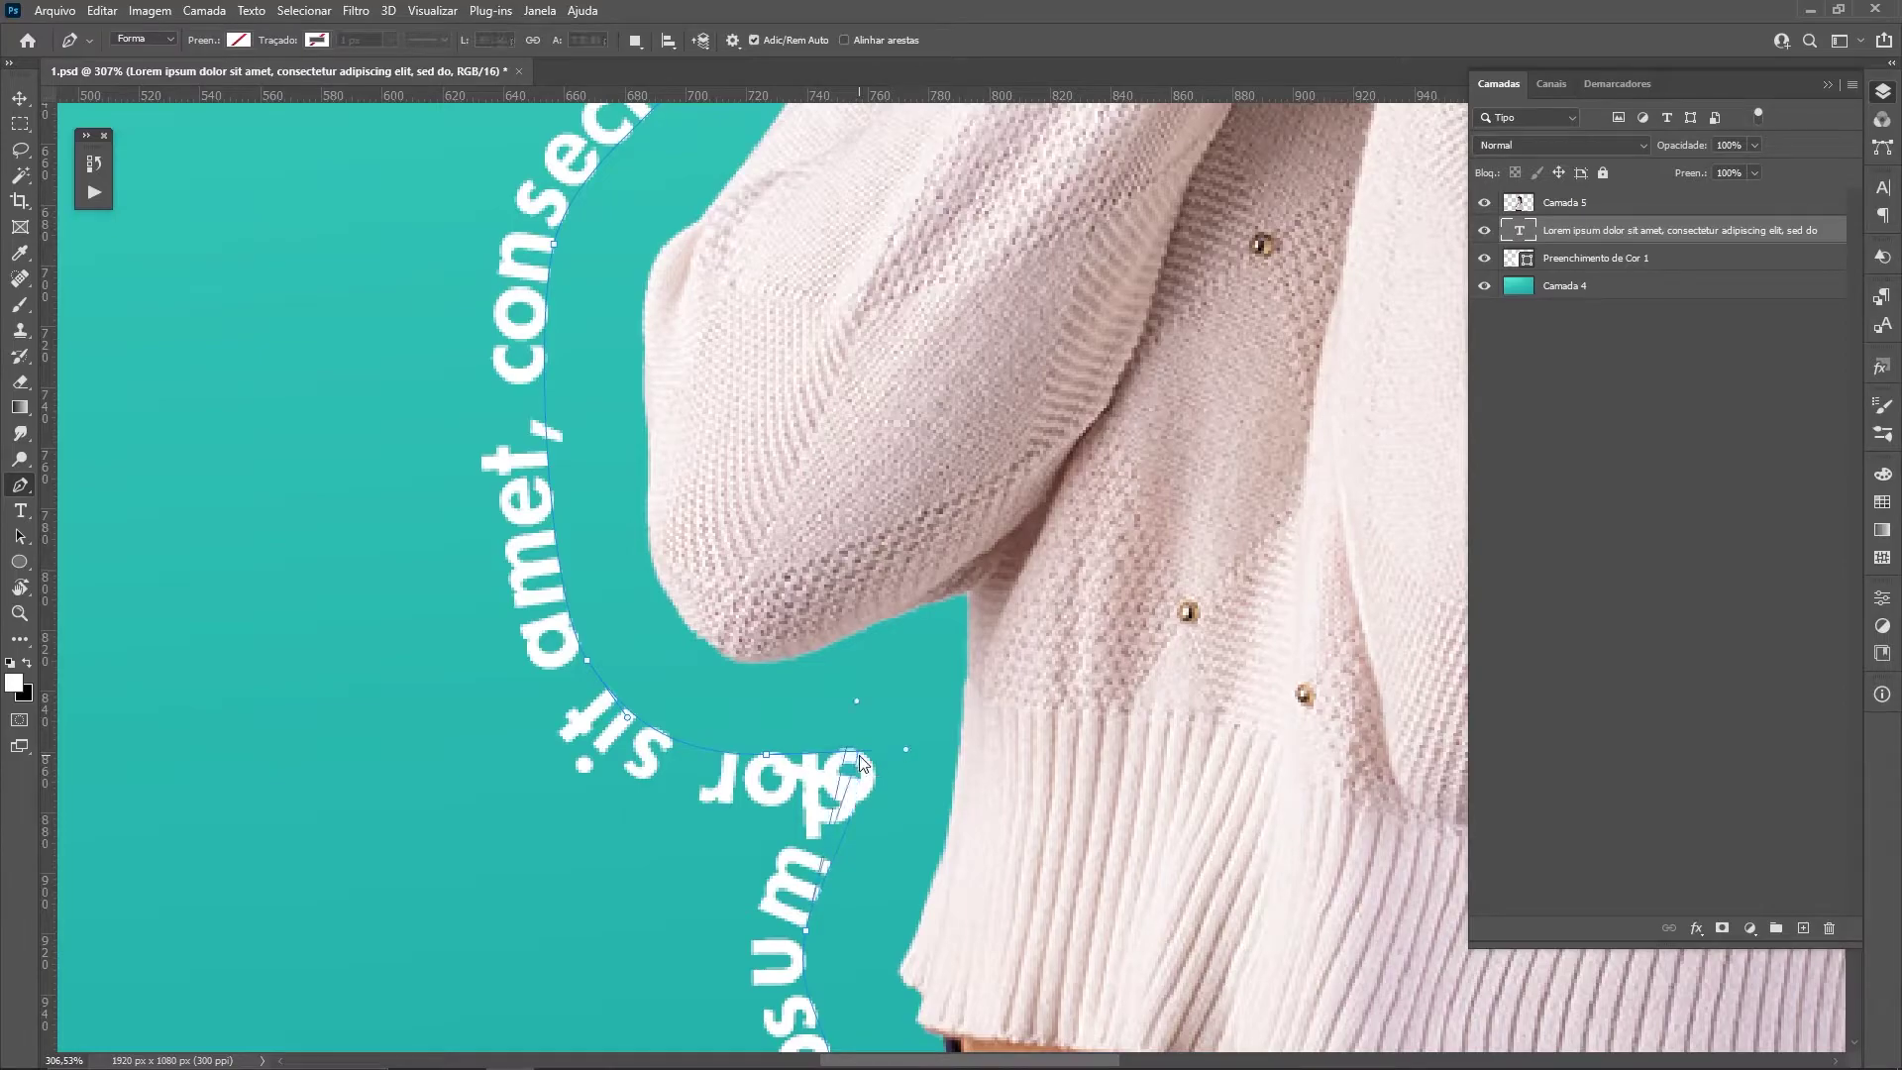
pyautogui.moveTo(861, 763); pyautogui.dragTo(863, 764)
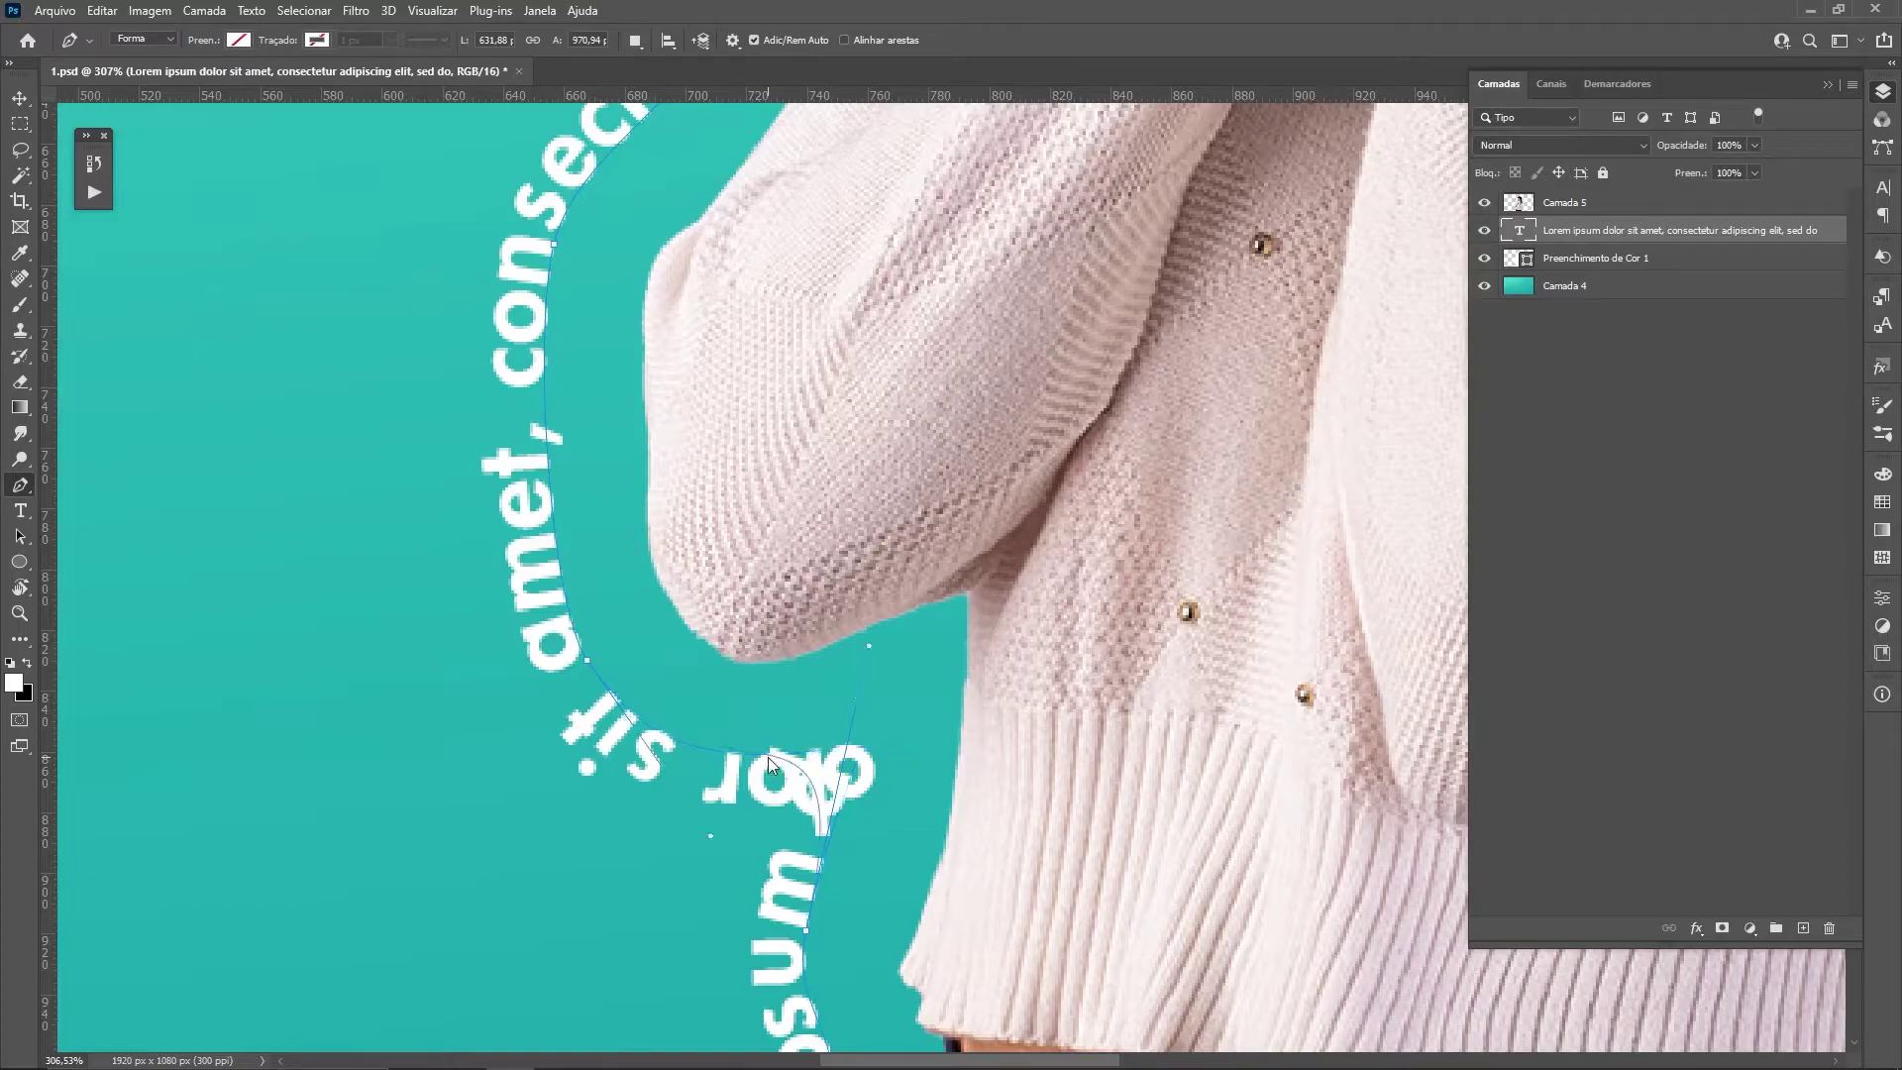
pyautogui.moveTo(770, 762); pyautogui.dragTo(792, 787)
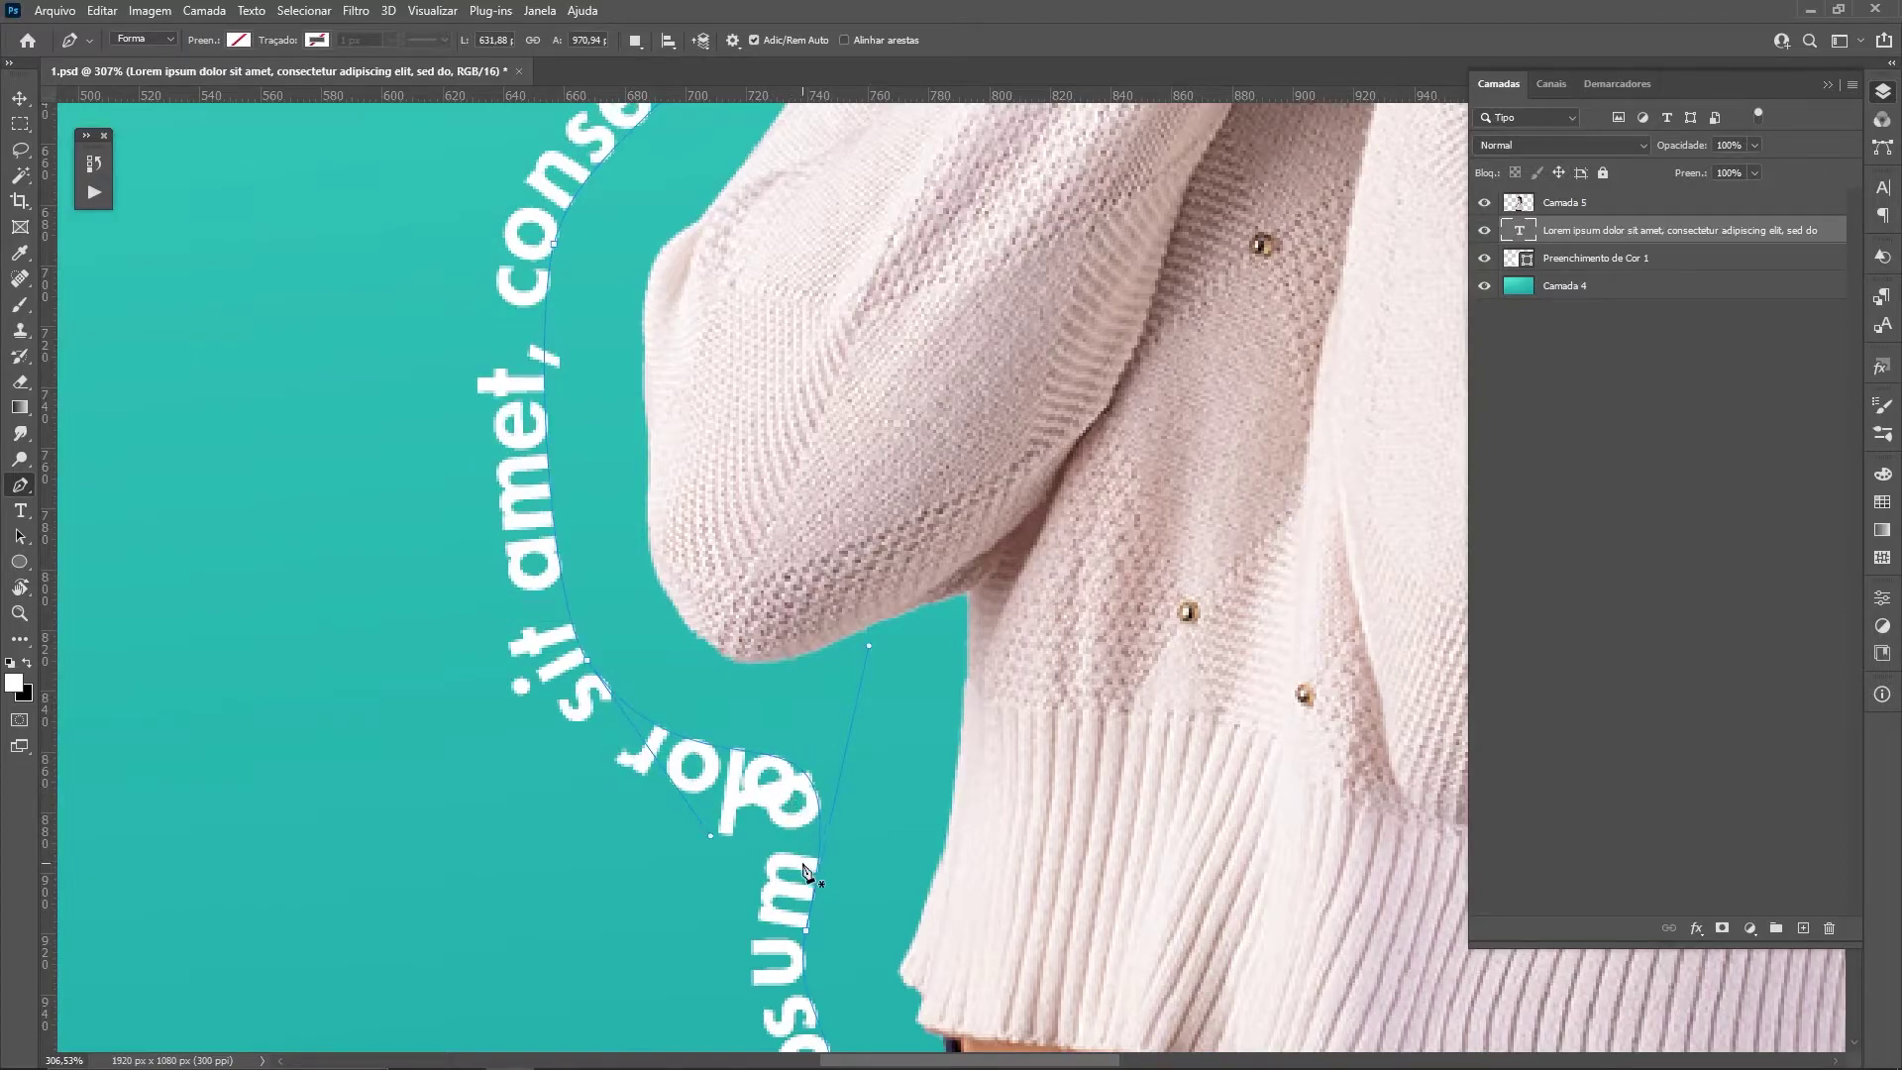
pyautogui.scroll(-3, 792, 790)
pyautogui.scroll(3, 730, 854)
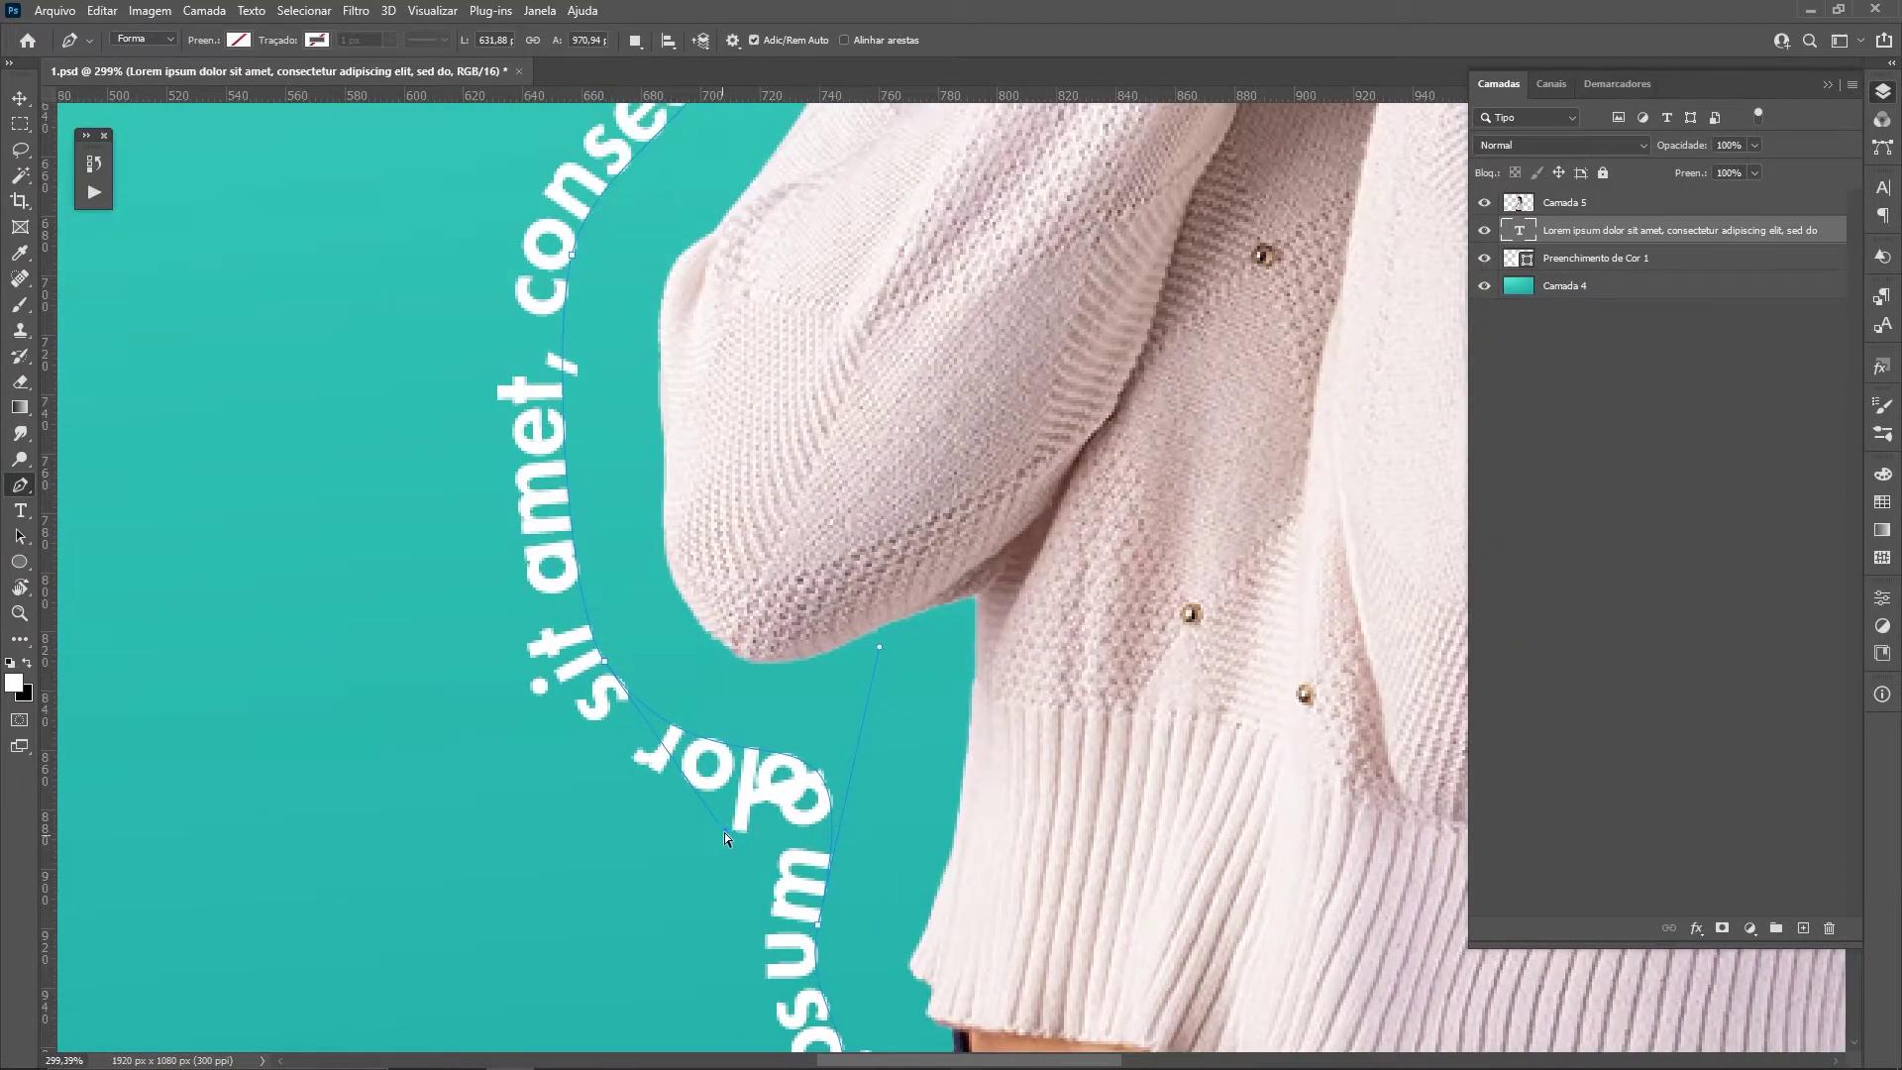
pyautogui.scroll(2, 728, 838)
pyautogui.scroll(2, 733, 840)
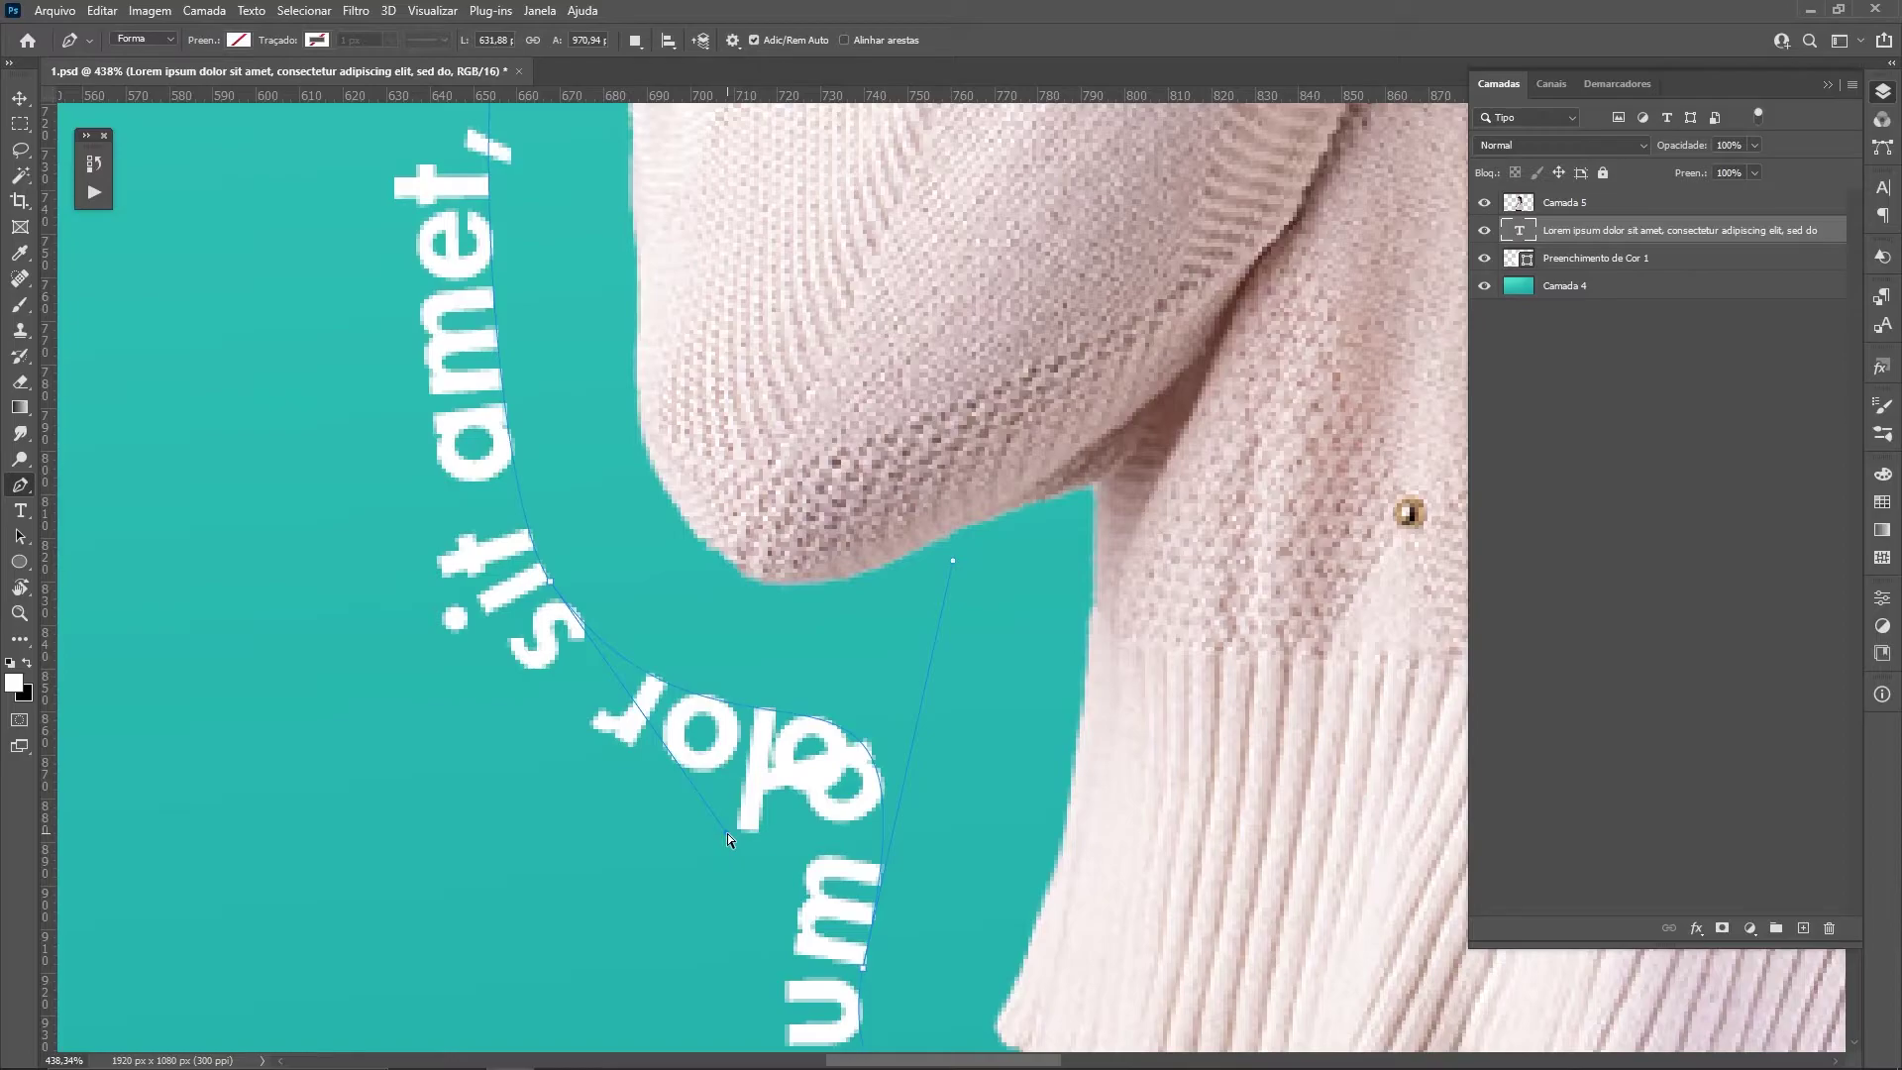
pyautogui.moveTo(727, 834)
pyautogui.mouseDown()
pyautogui.moveTo(595, 747)
pyautogui.moveTo(586, 662)
pyautogui.mouseUp()
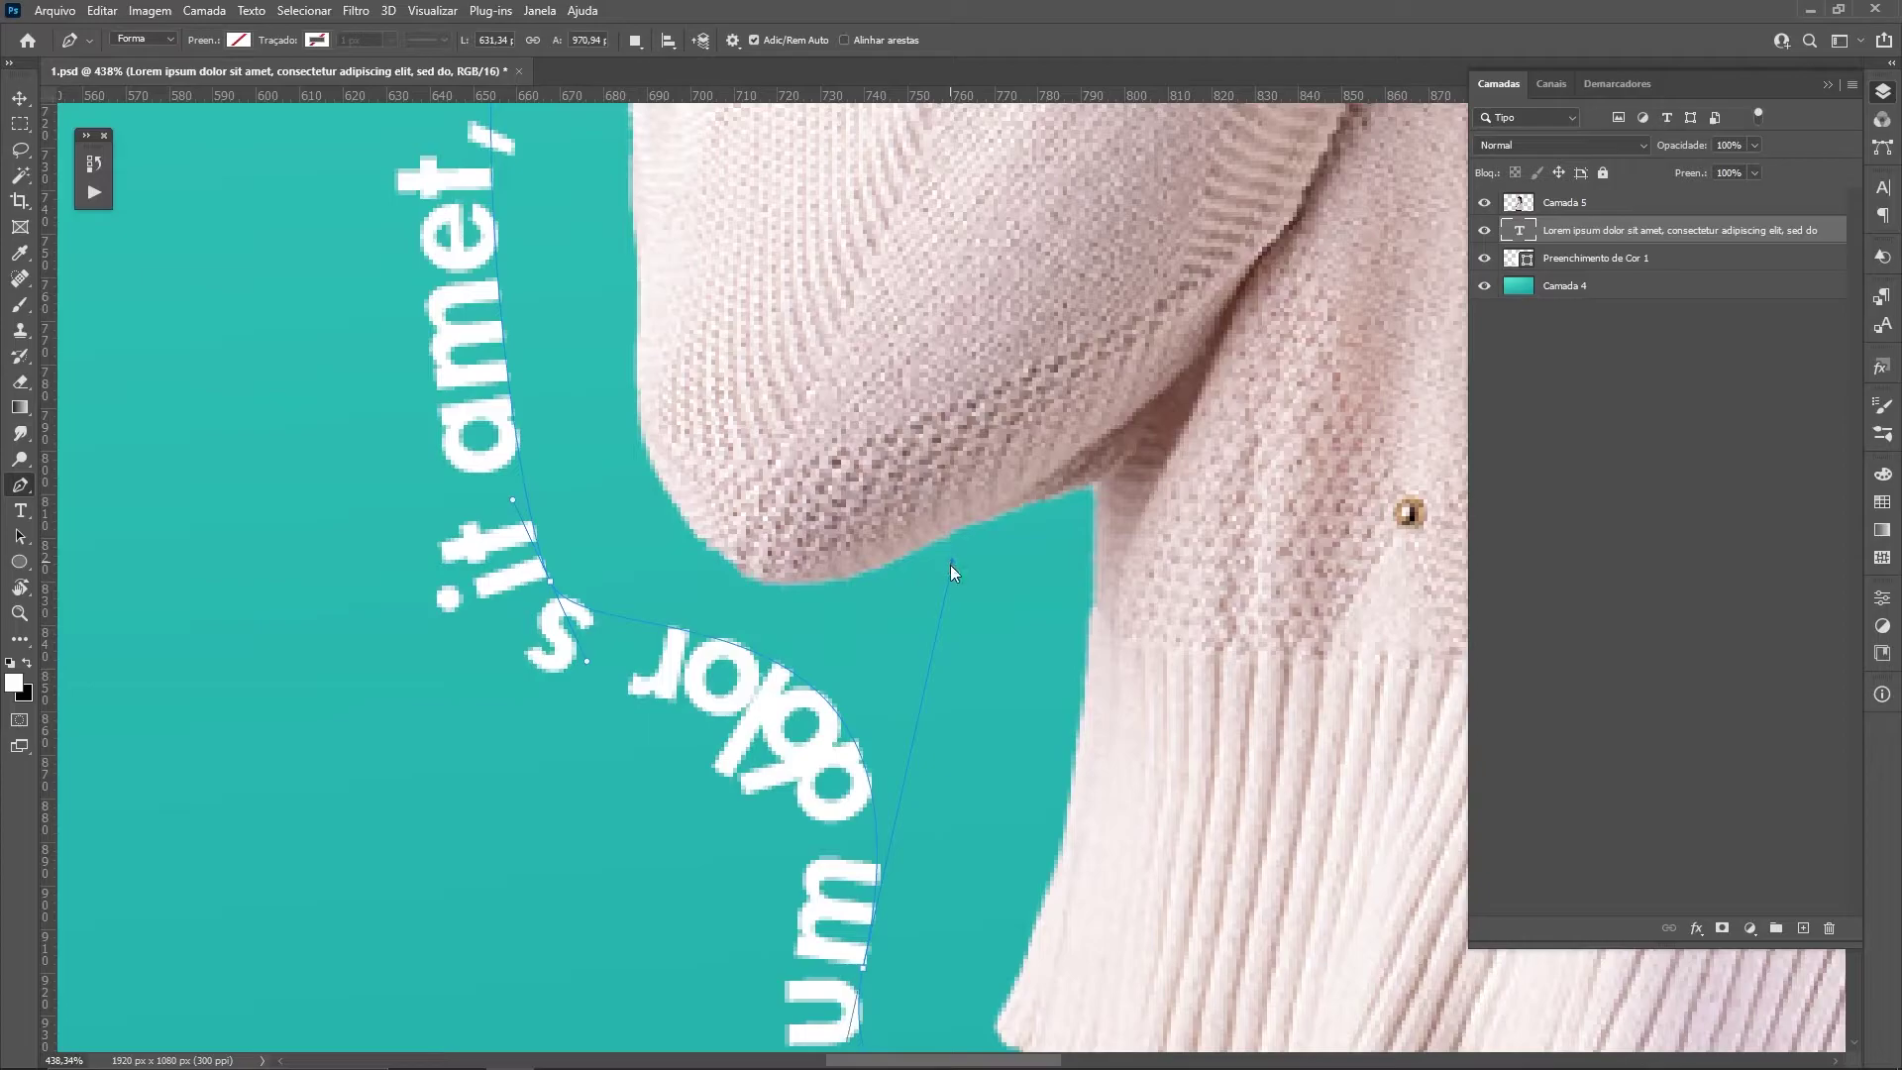
pyautogui.moveTo(949, 564); pyautogui.dragTo(911, 662)
pyautogui.scroll(-3, 870, 772)
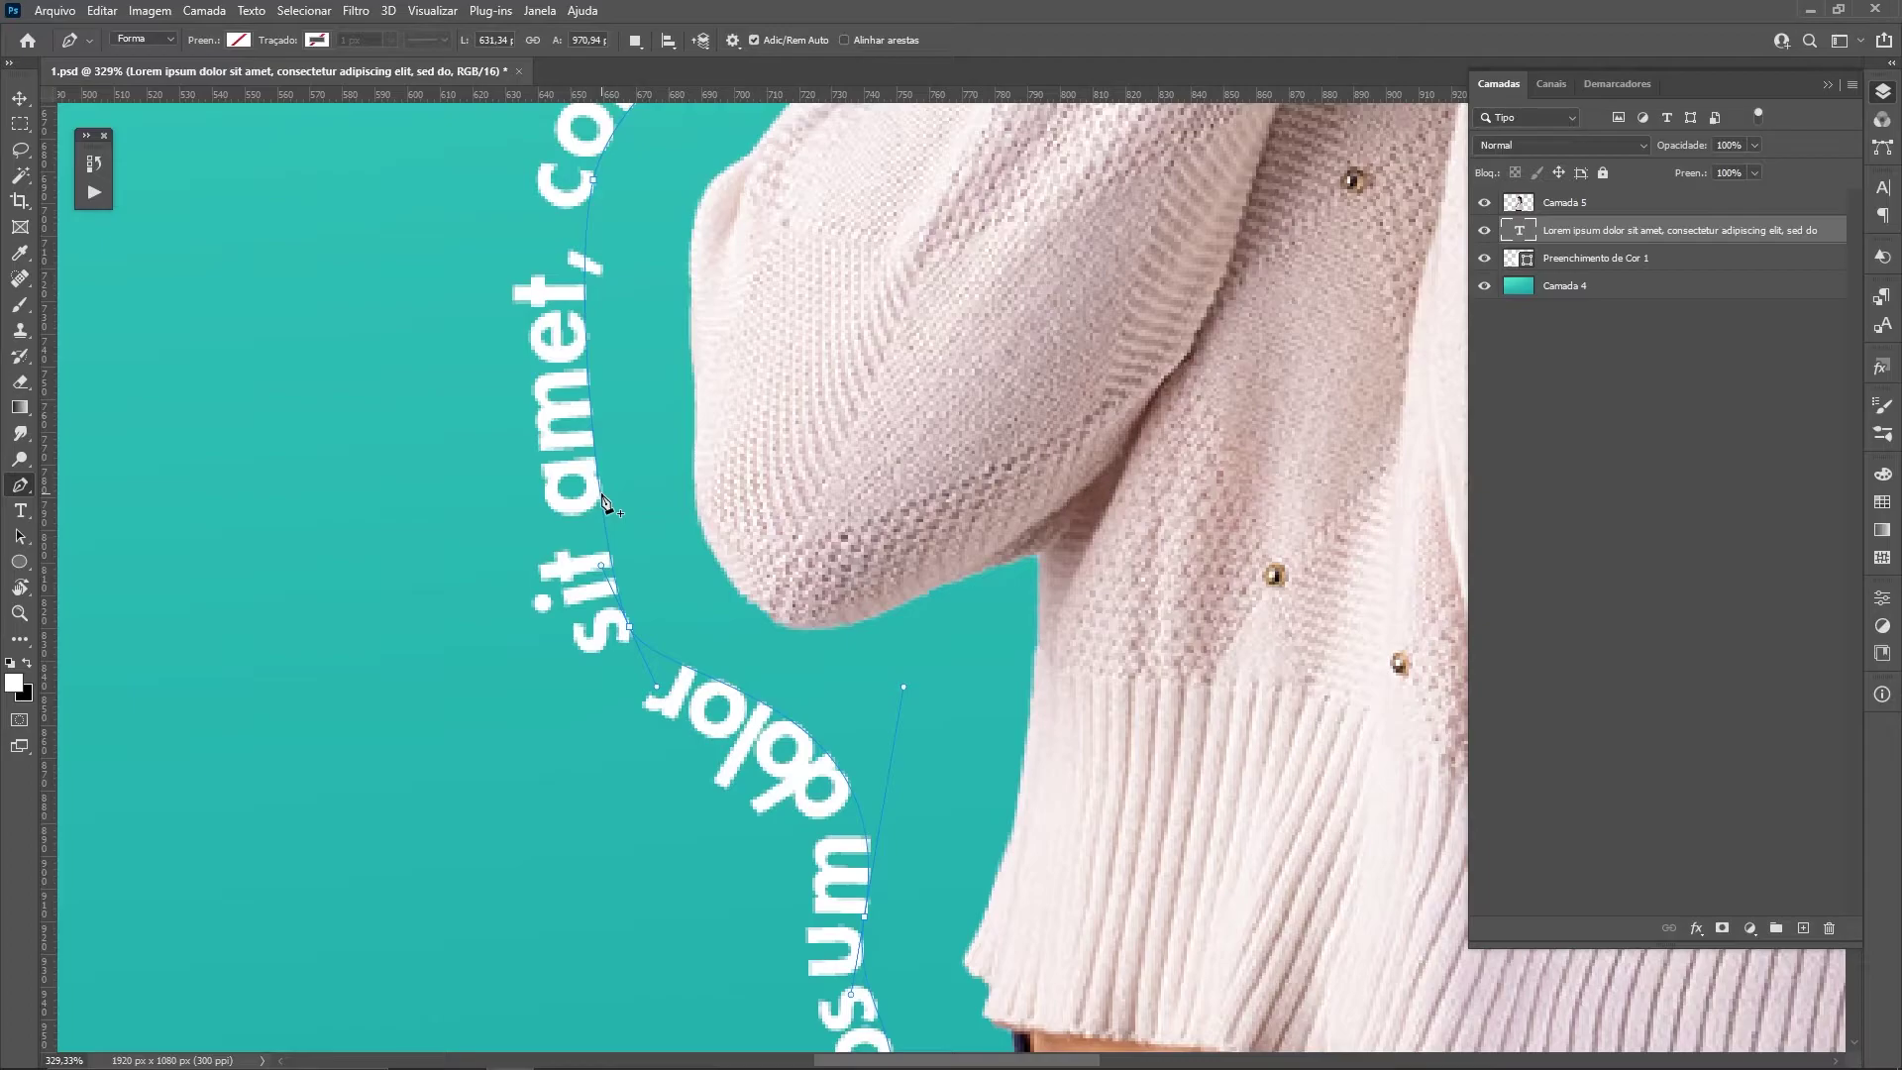
# Reshape the curve near 'sit' and 'ipsum dolor' so the text hugs the arm
pyautogui.click(601, 494)
pyautogui.click(630, 628)
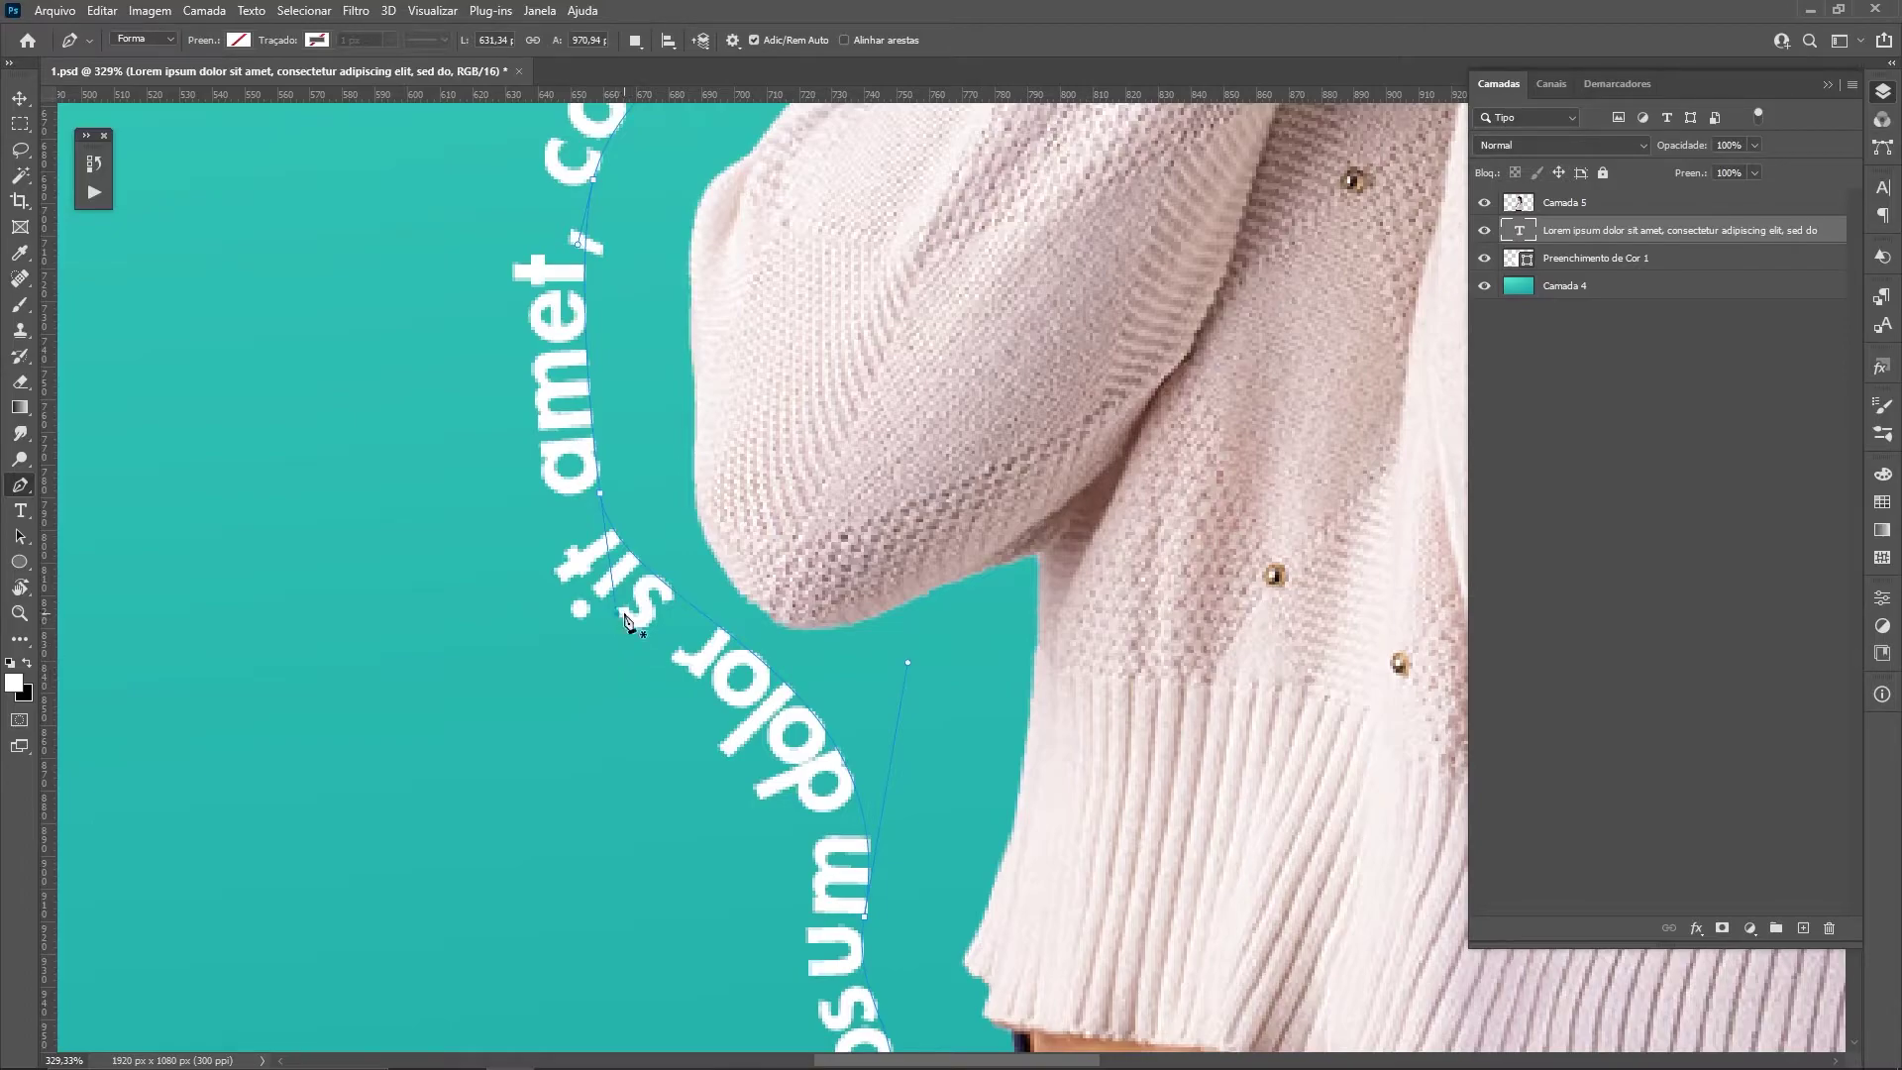
pyautogui.moveTo(619, 616); pyautogui.dragTo(610, 694)
pyautogui.scroll(-2, 611, 694)
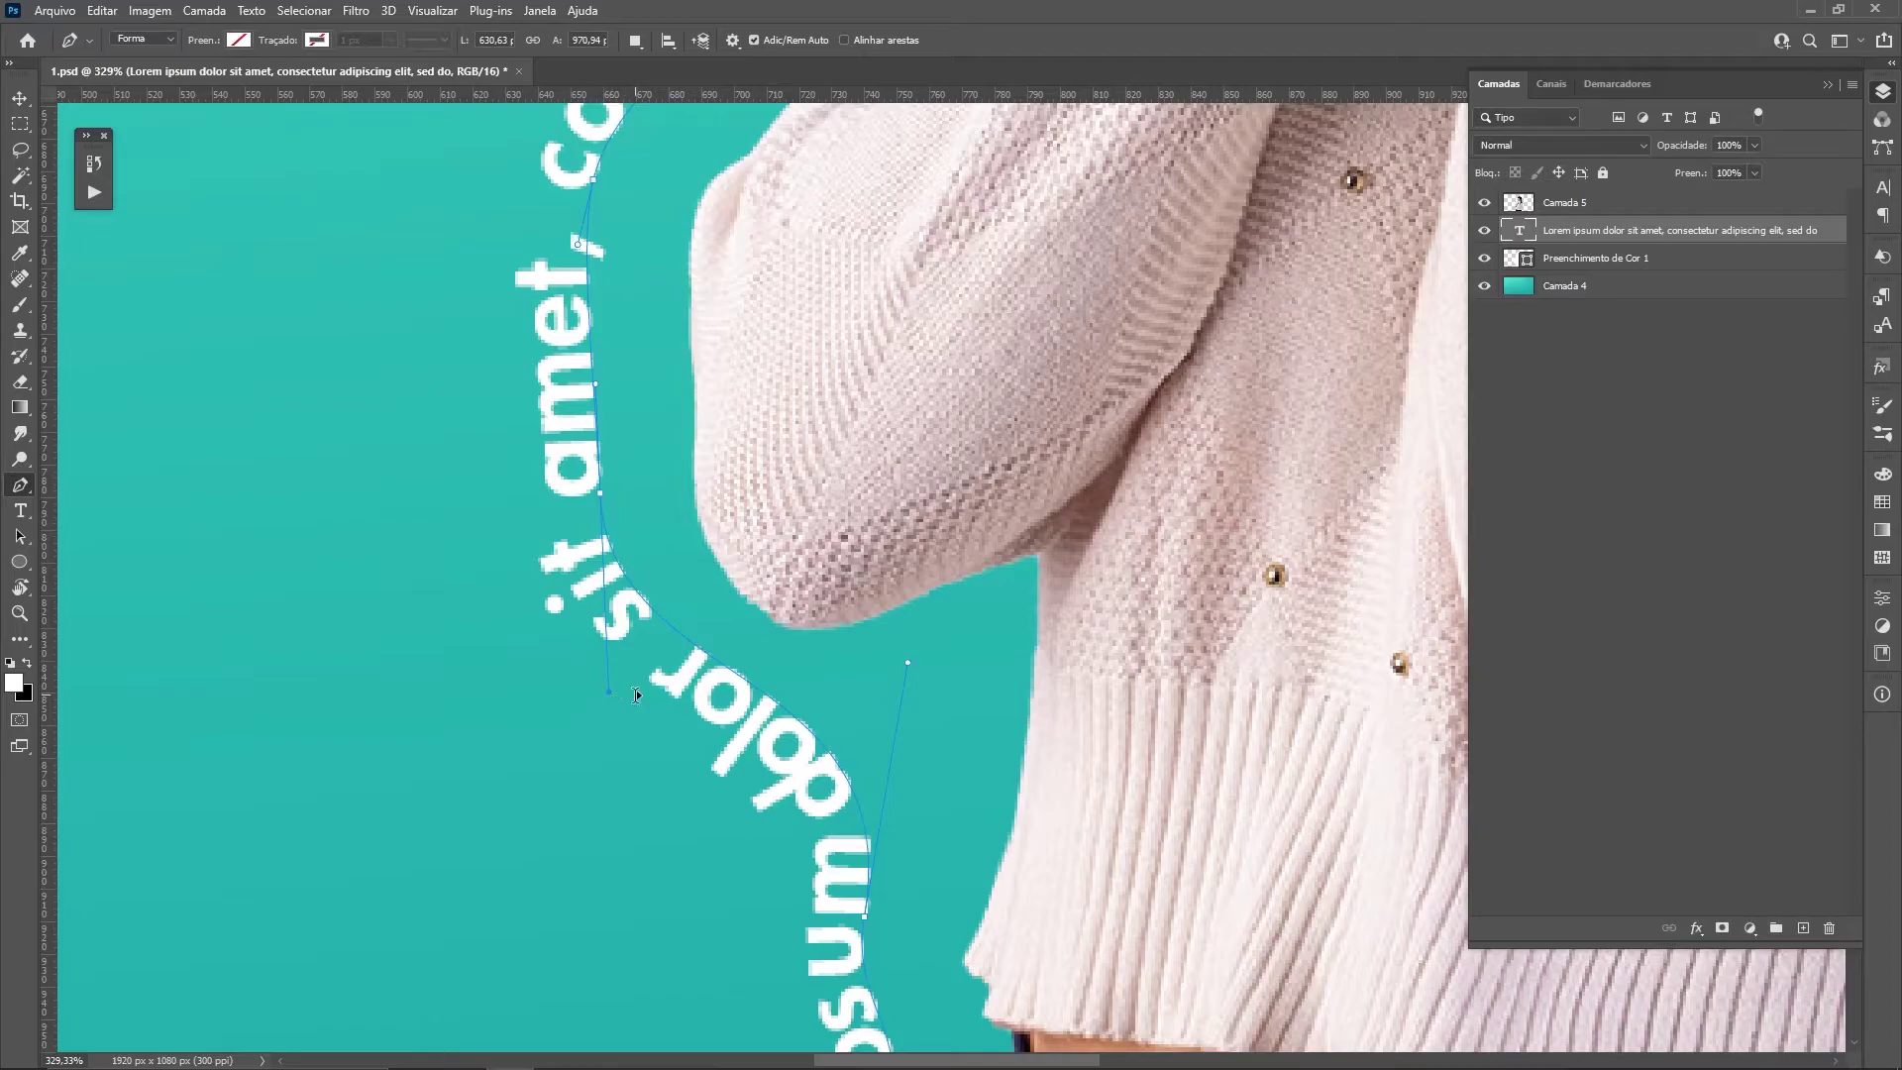
pyautogui.scroll(-1, 806, 792)
pyautogui.scroll(1, 805, 793)
pyautogui.scroll(1, 822, 803)
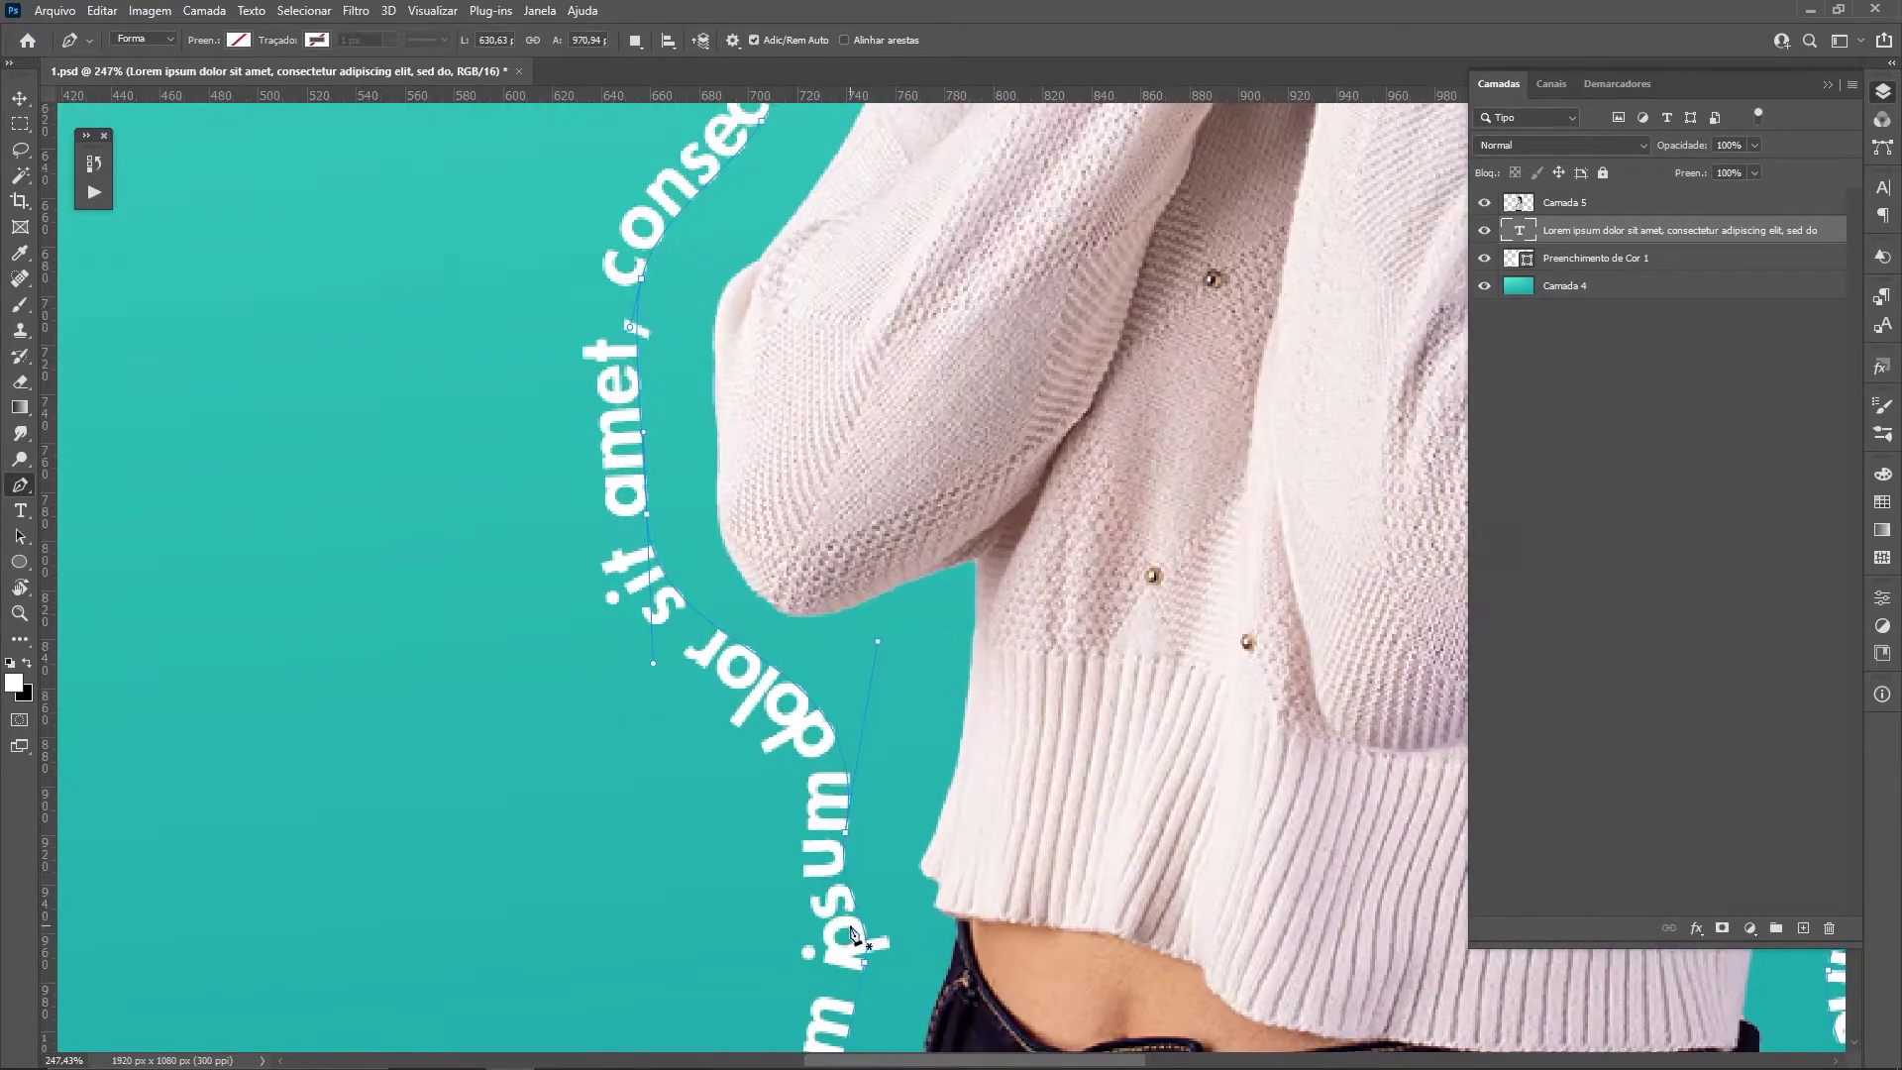
pyautogui.scroll(1, 837, 811)
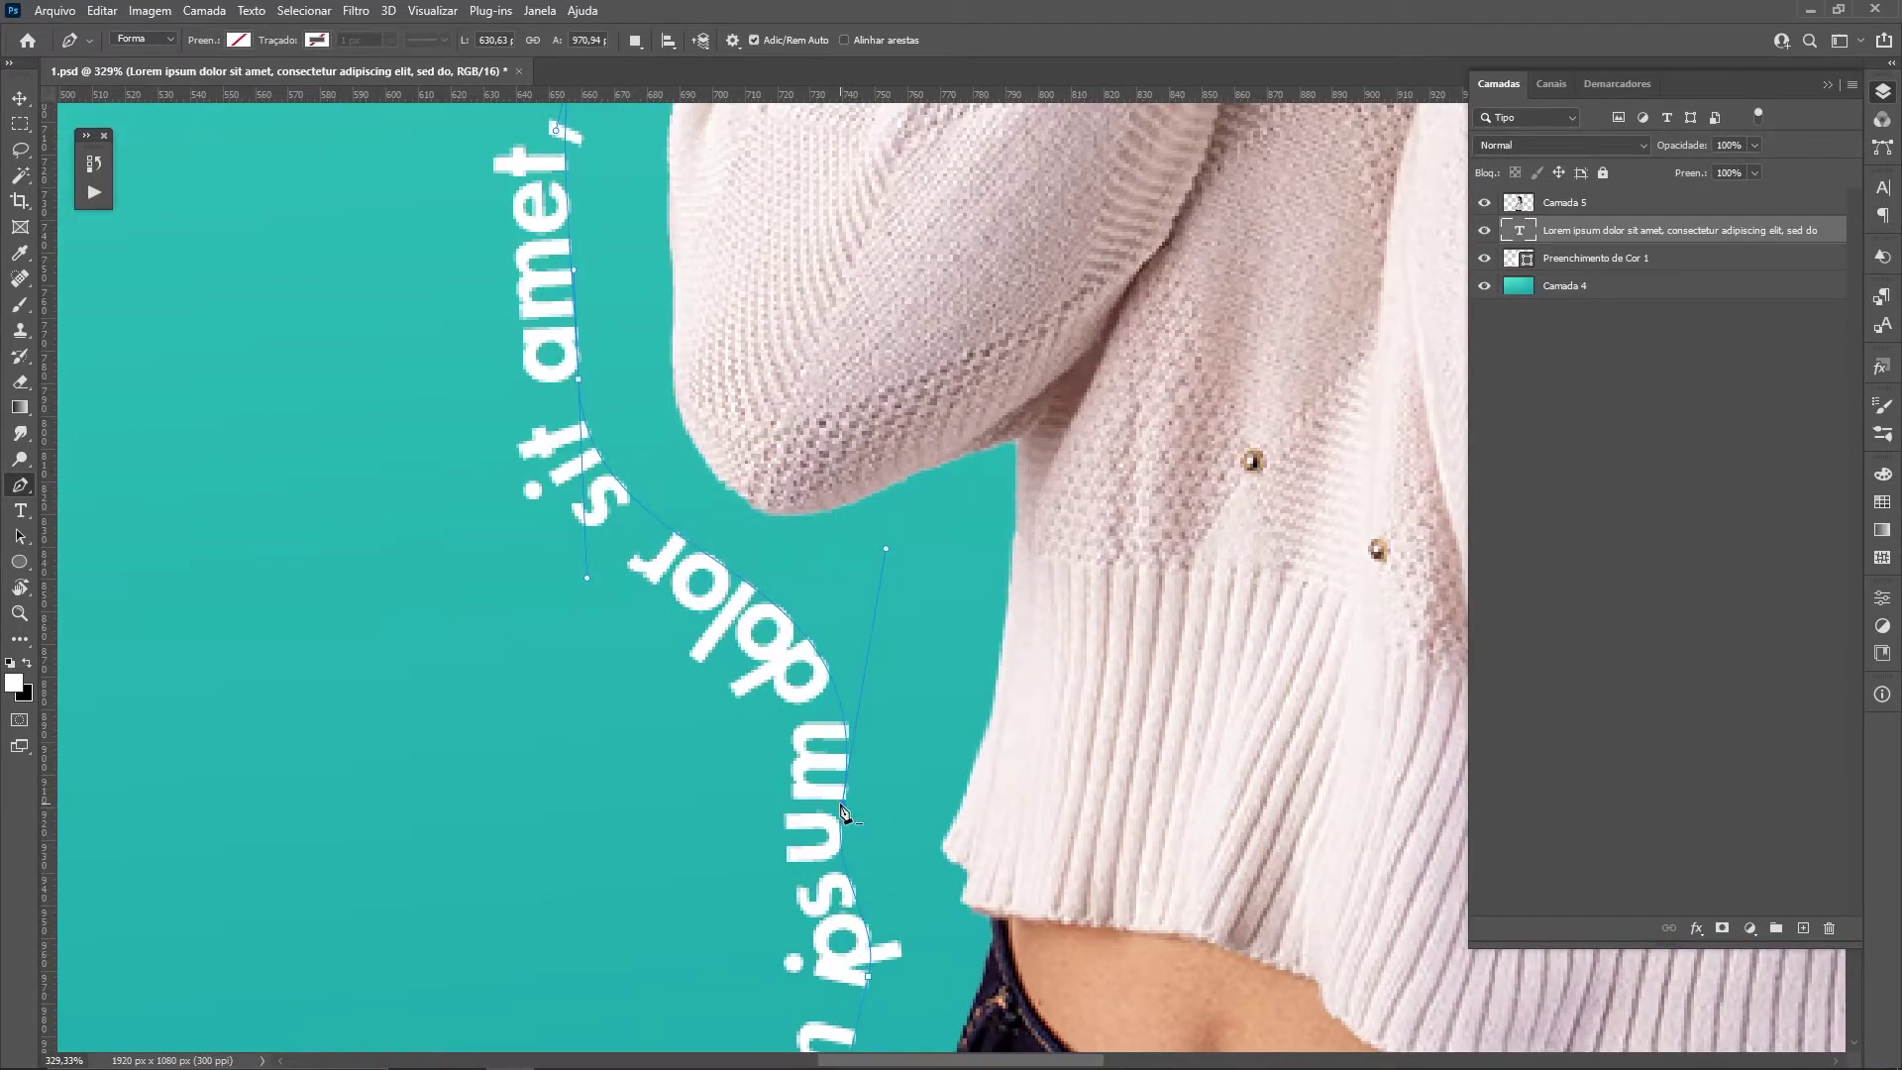
pyautogui.moveTo(842, 808)
pyautogui.mouseDown()
pyautogui.moveTo(901, 870)
pyautogui.moveTo(909, 761)
pyautogui.mouseUp()
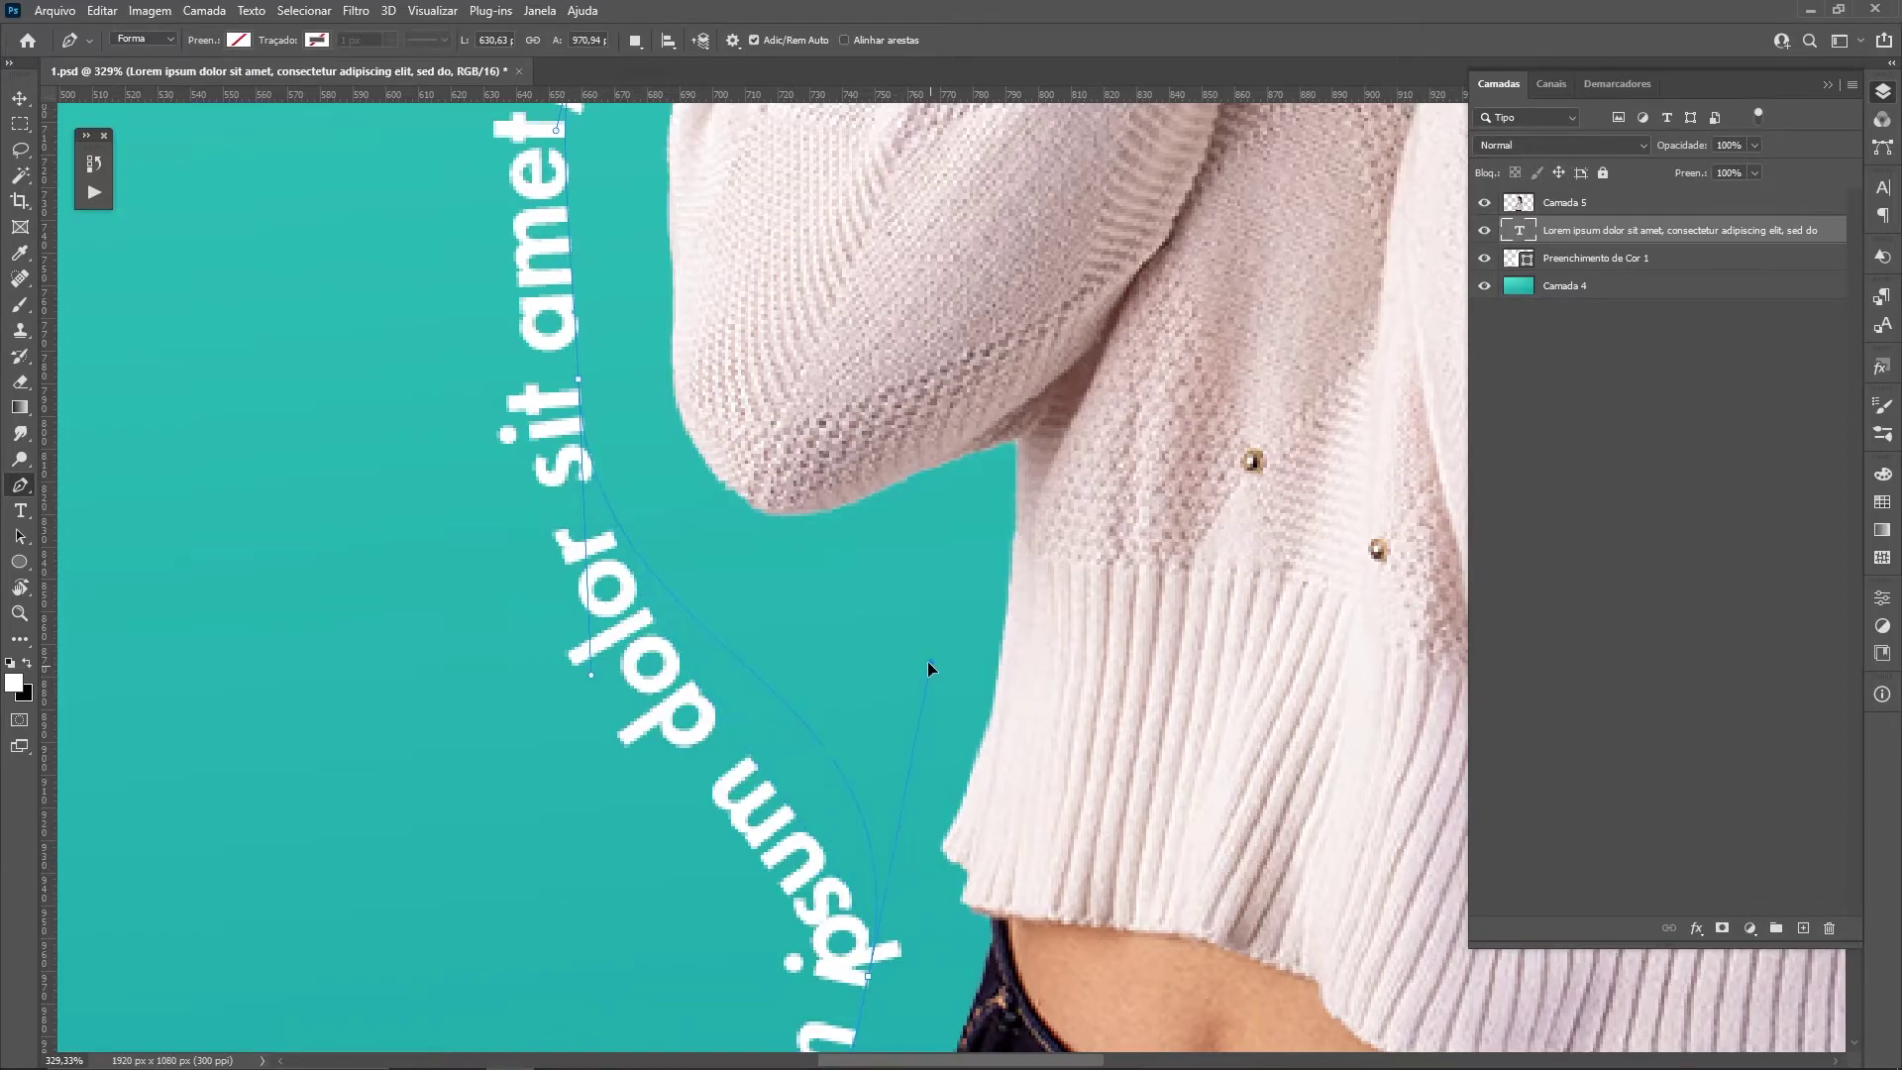
pyautogui.moveTo(927, 662); pyautogui.dragTo(930, 660)
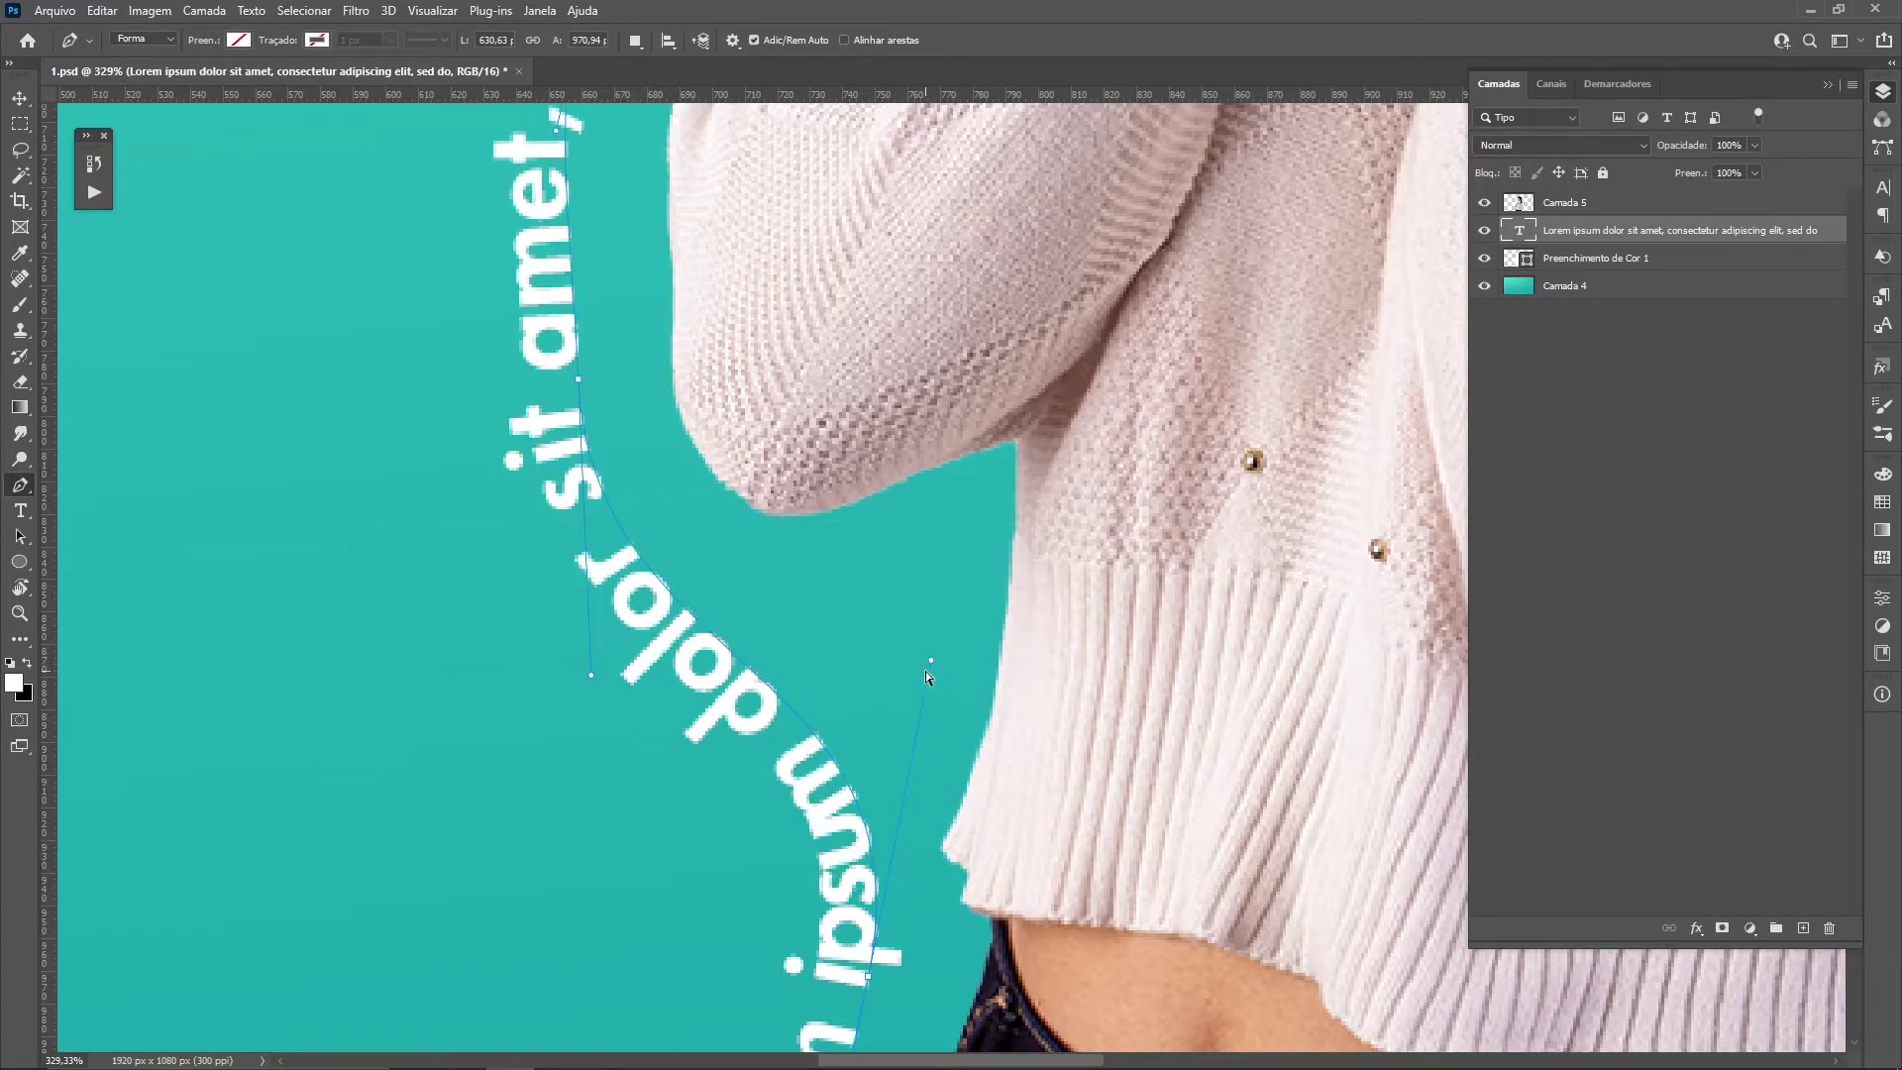
pyautogui.scroll(-2, 927, 679)
pyautogui.scroll(-2, 927, 678)
pyautogui.scroll(-2, 928, 679)
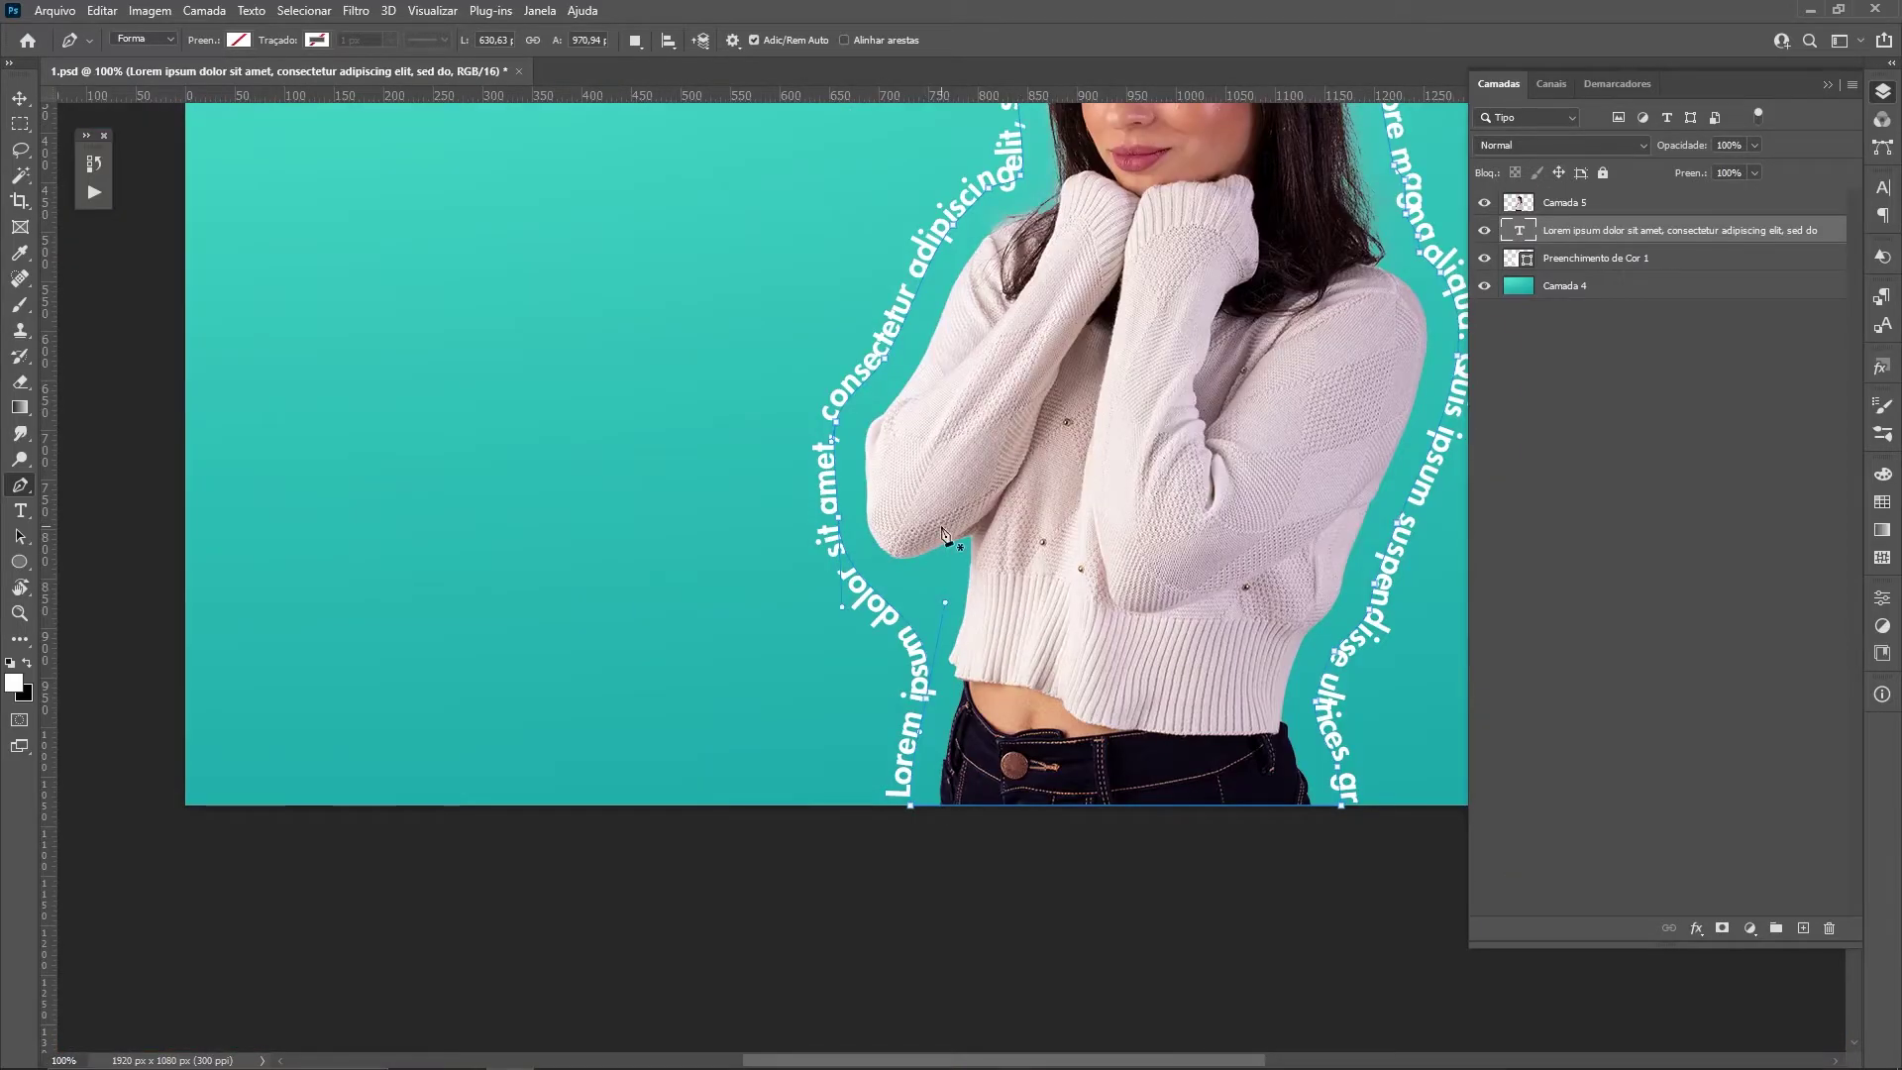
# Add an anchor near 'elit' and bend the path near 'sed elit' to follow the hair
pyautogui.scroll(5, 925, 669)
pyautogui.hscroll(3, 872, 653)
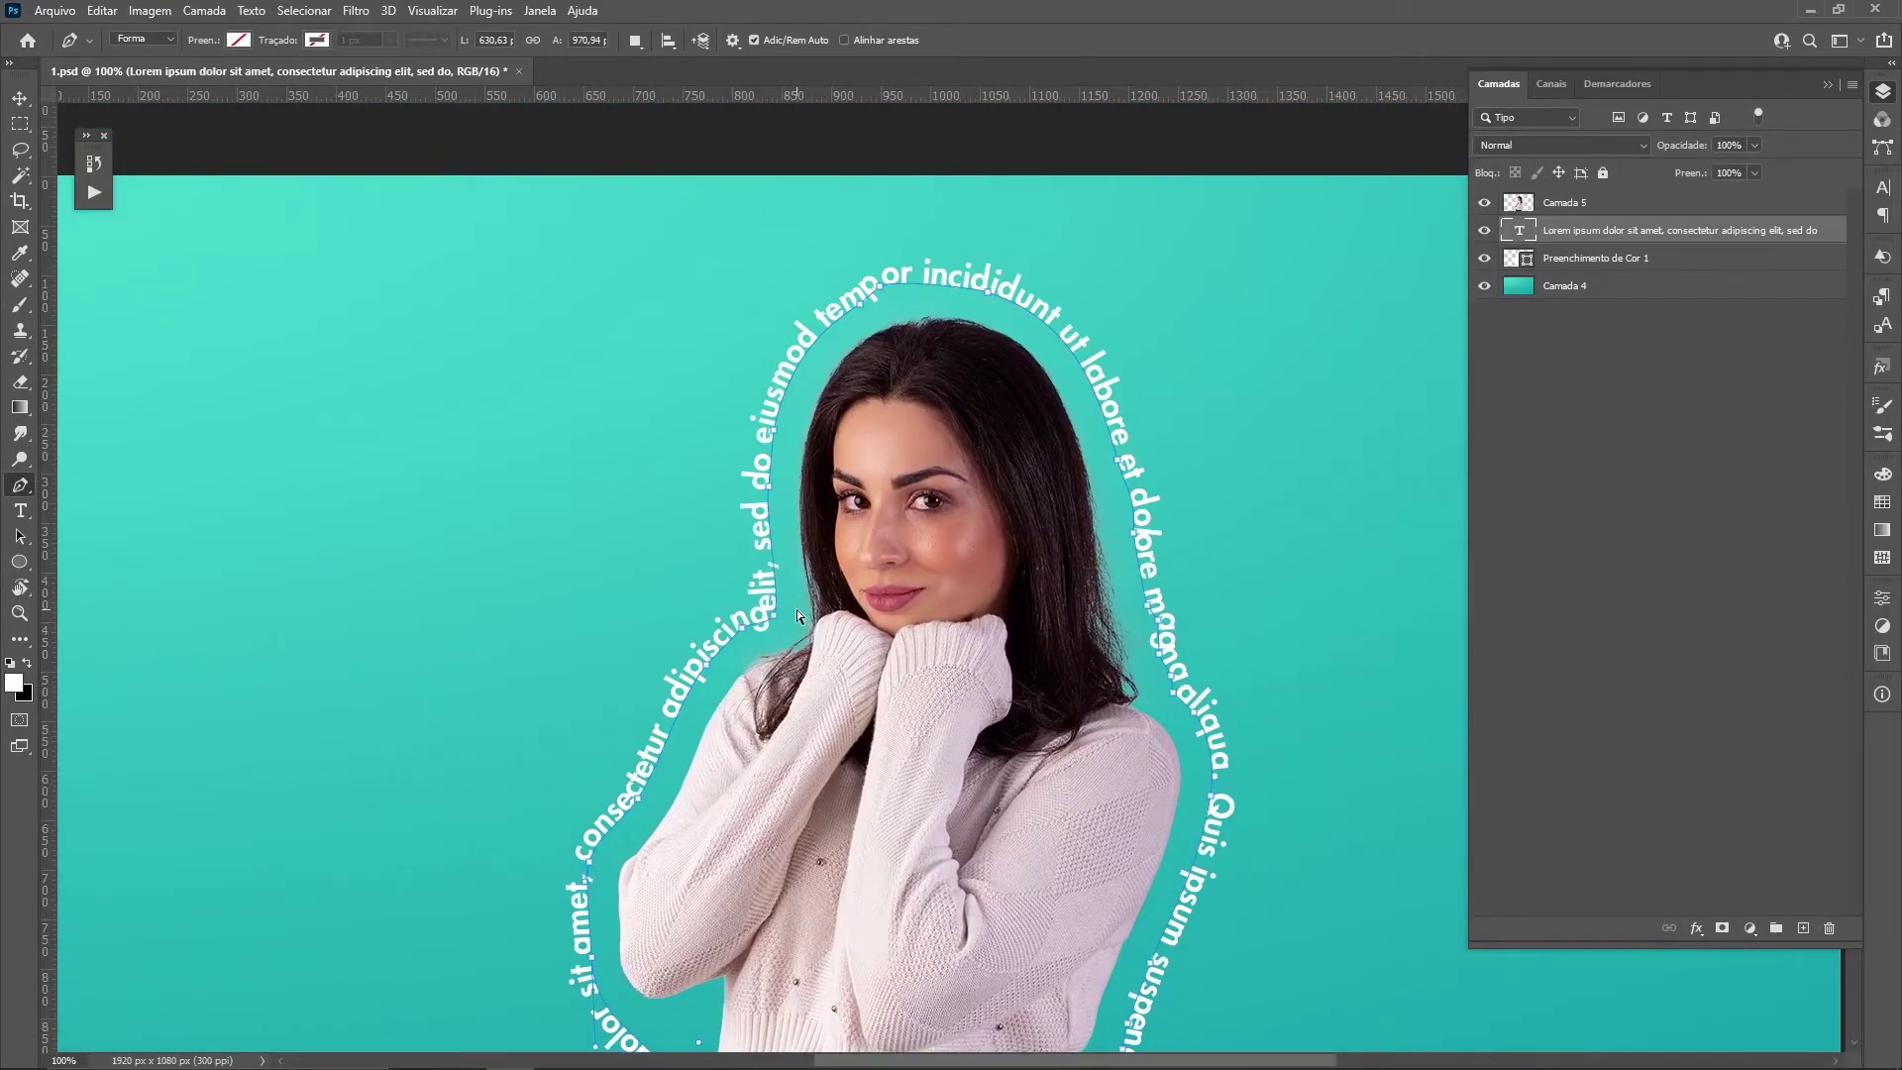
pyautogui.hotkey('ctrl', '+')
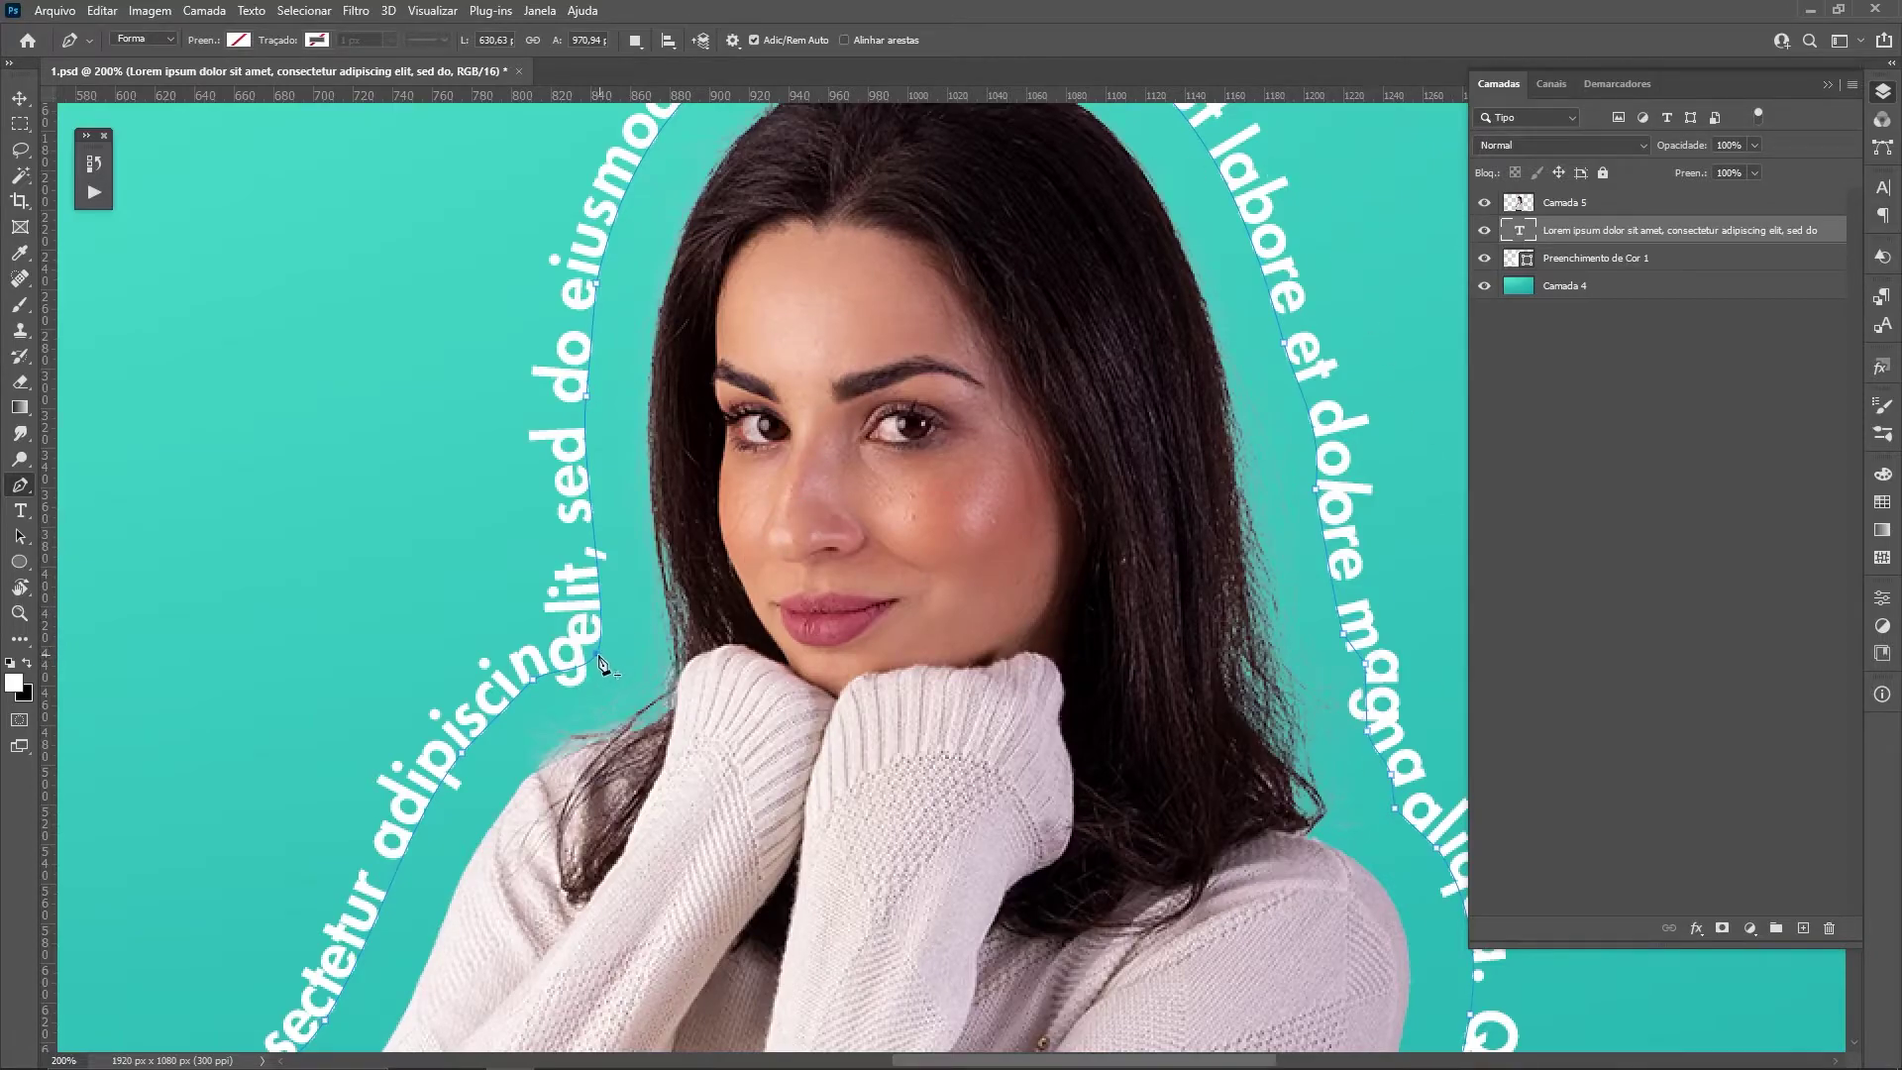
pyautogui.moveTo(597, 659); pyautogui.dragTo(639, 644)
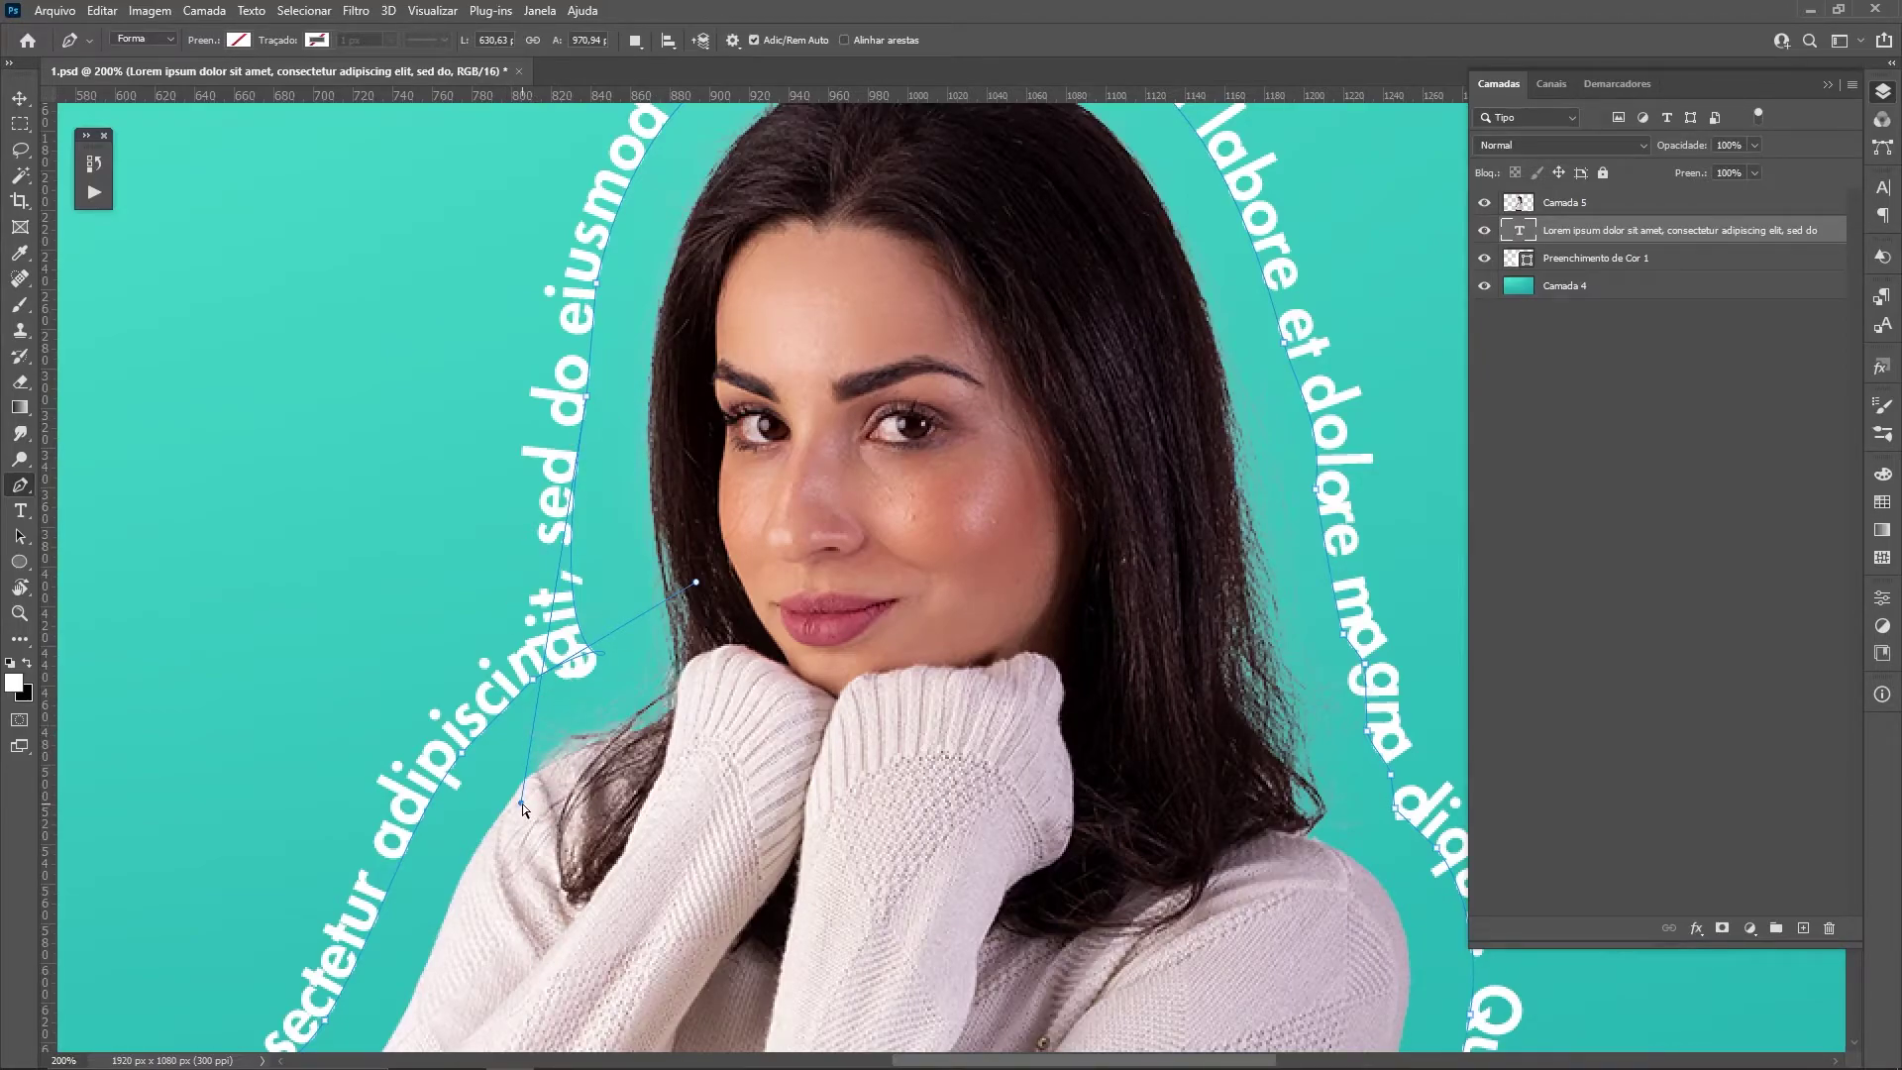
pyautogui.moveTo(521, 804); pyautogui.dragTo(567, 482)
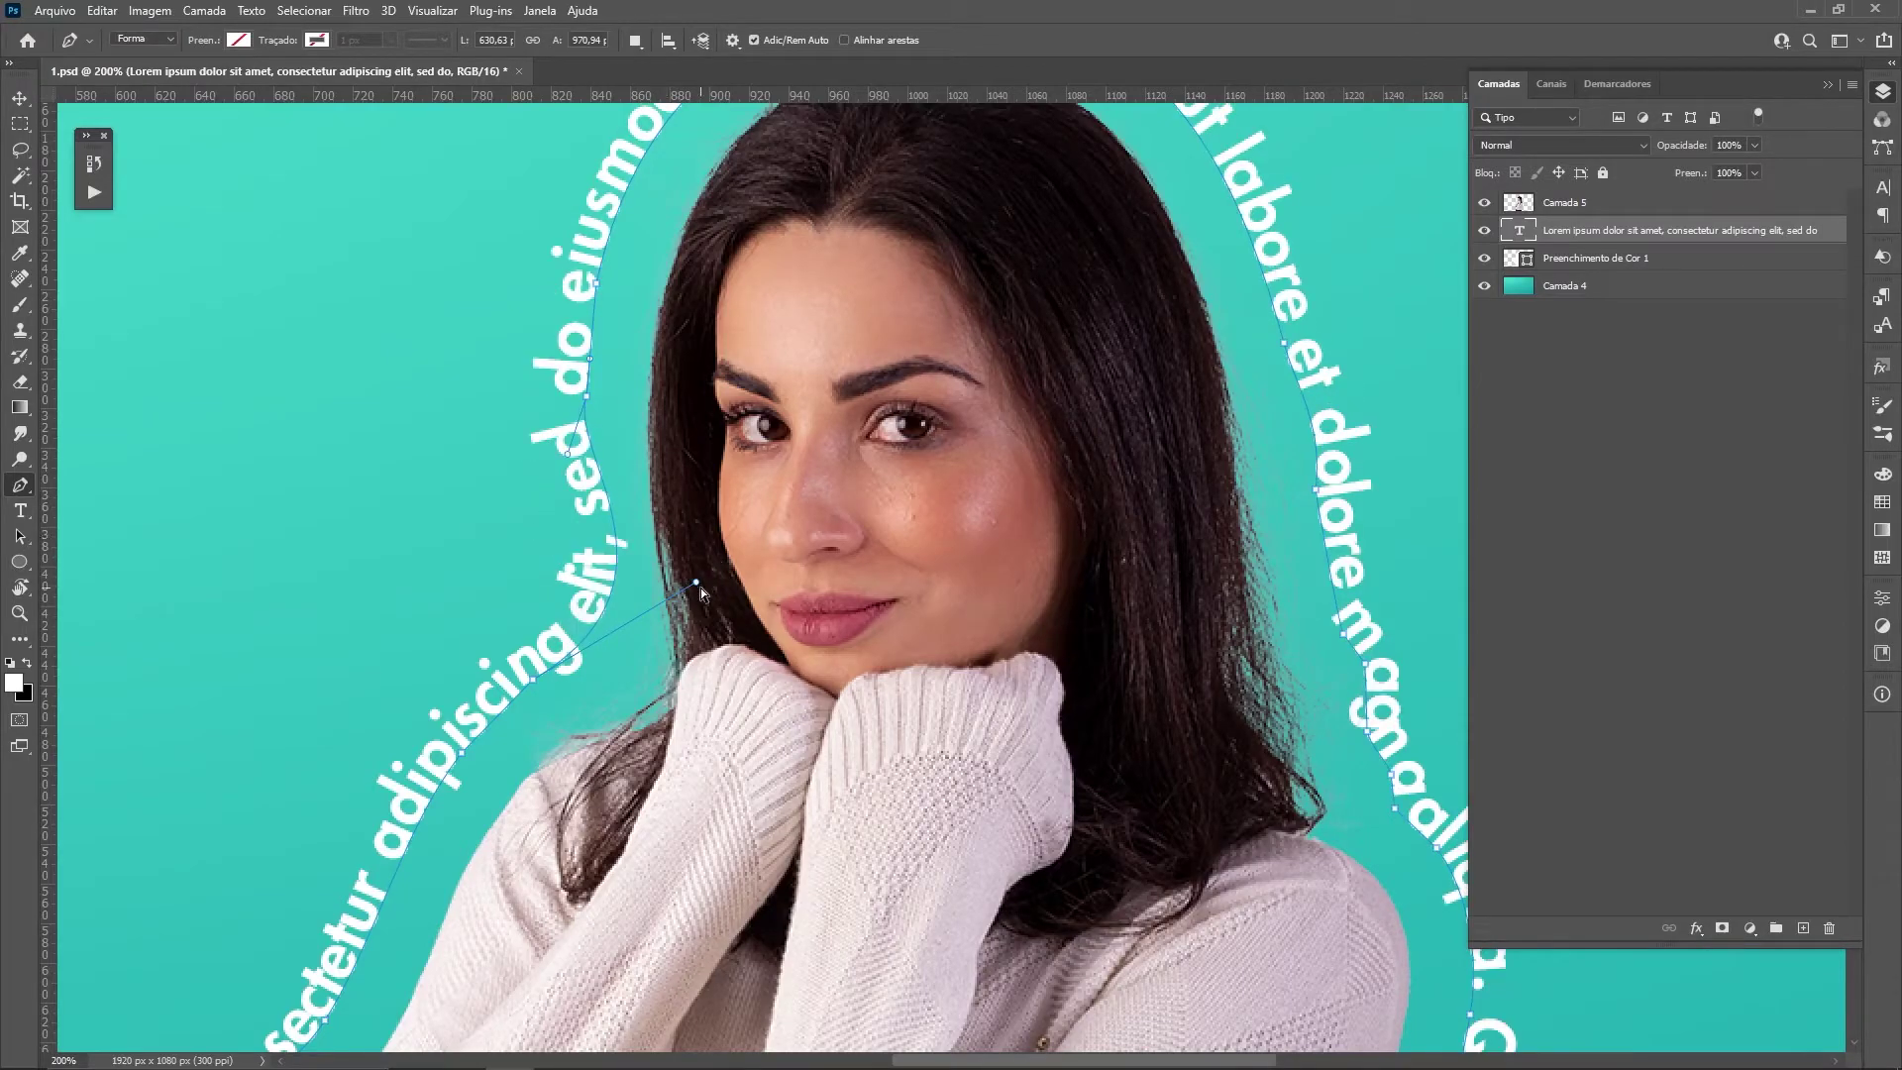
pyautogui.moveTo(693, 586); pyautogui.dragTo(604, 614)
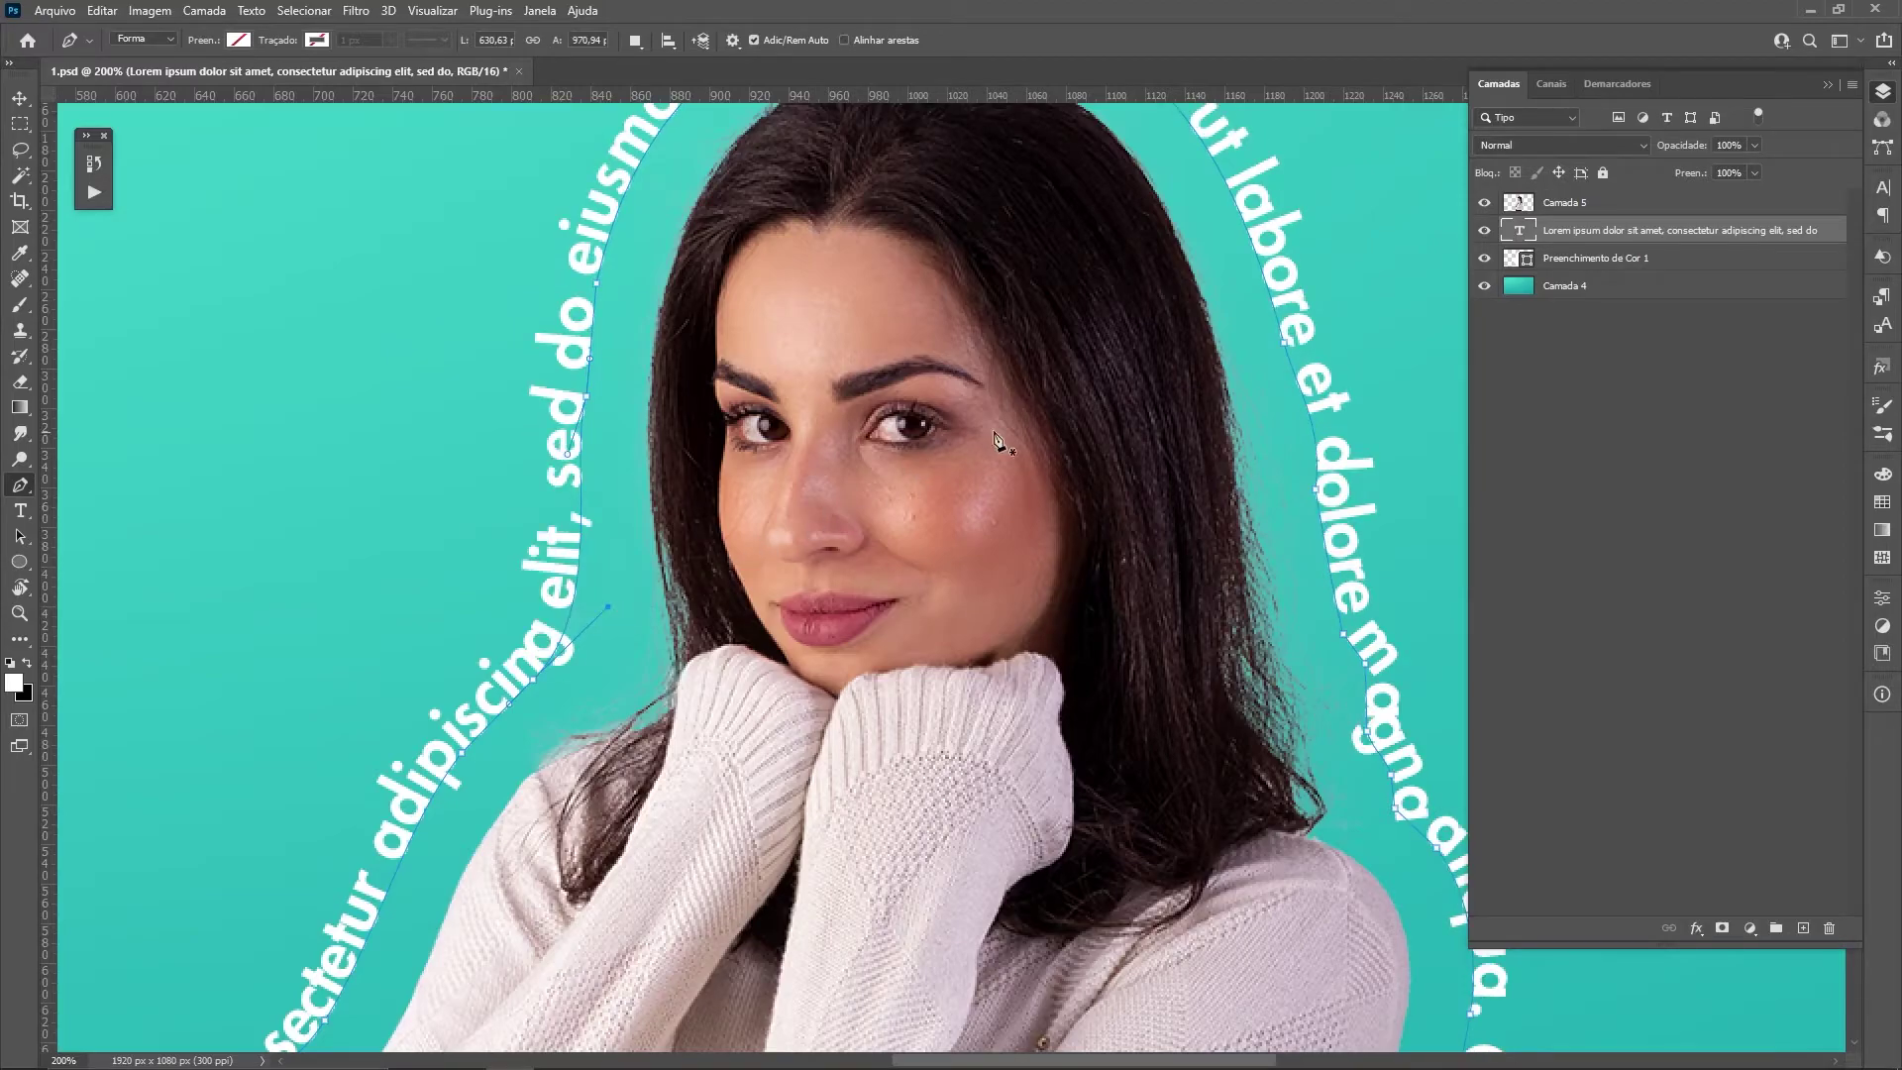
# Smooth the path curve over the top of the head near 'tempor'
pyautogui.moveTo(1085, 382)
pyautogui.mouseDown()
pyautogui.moveTo(919, 551)
pyautogui.moveTo(887, 619)
pyautogui.mouseUp()
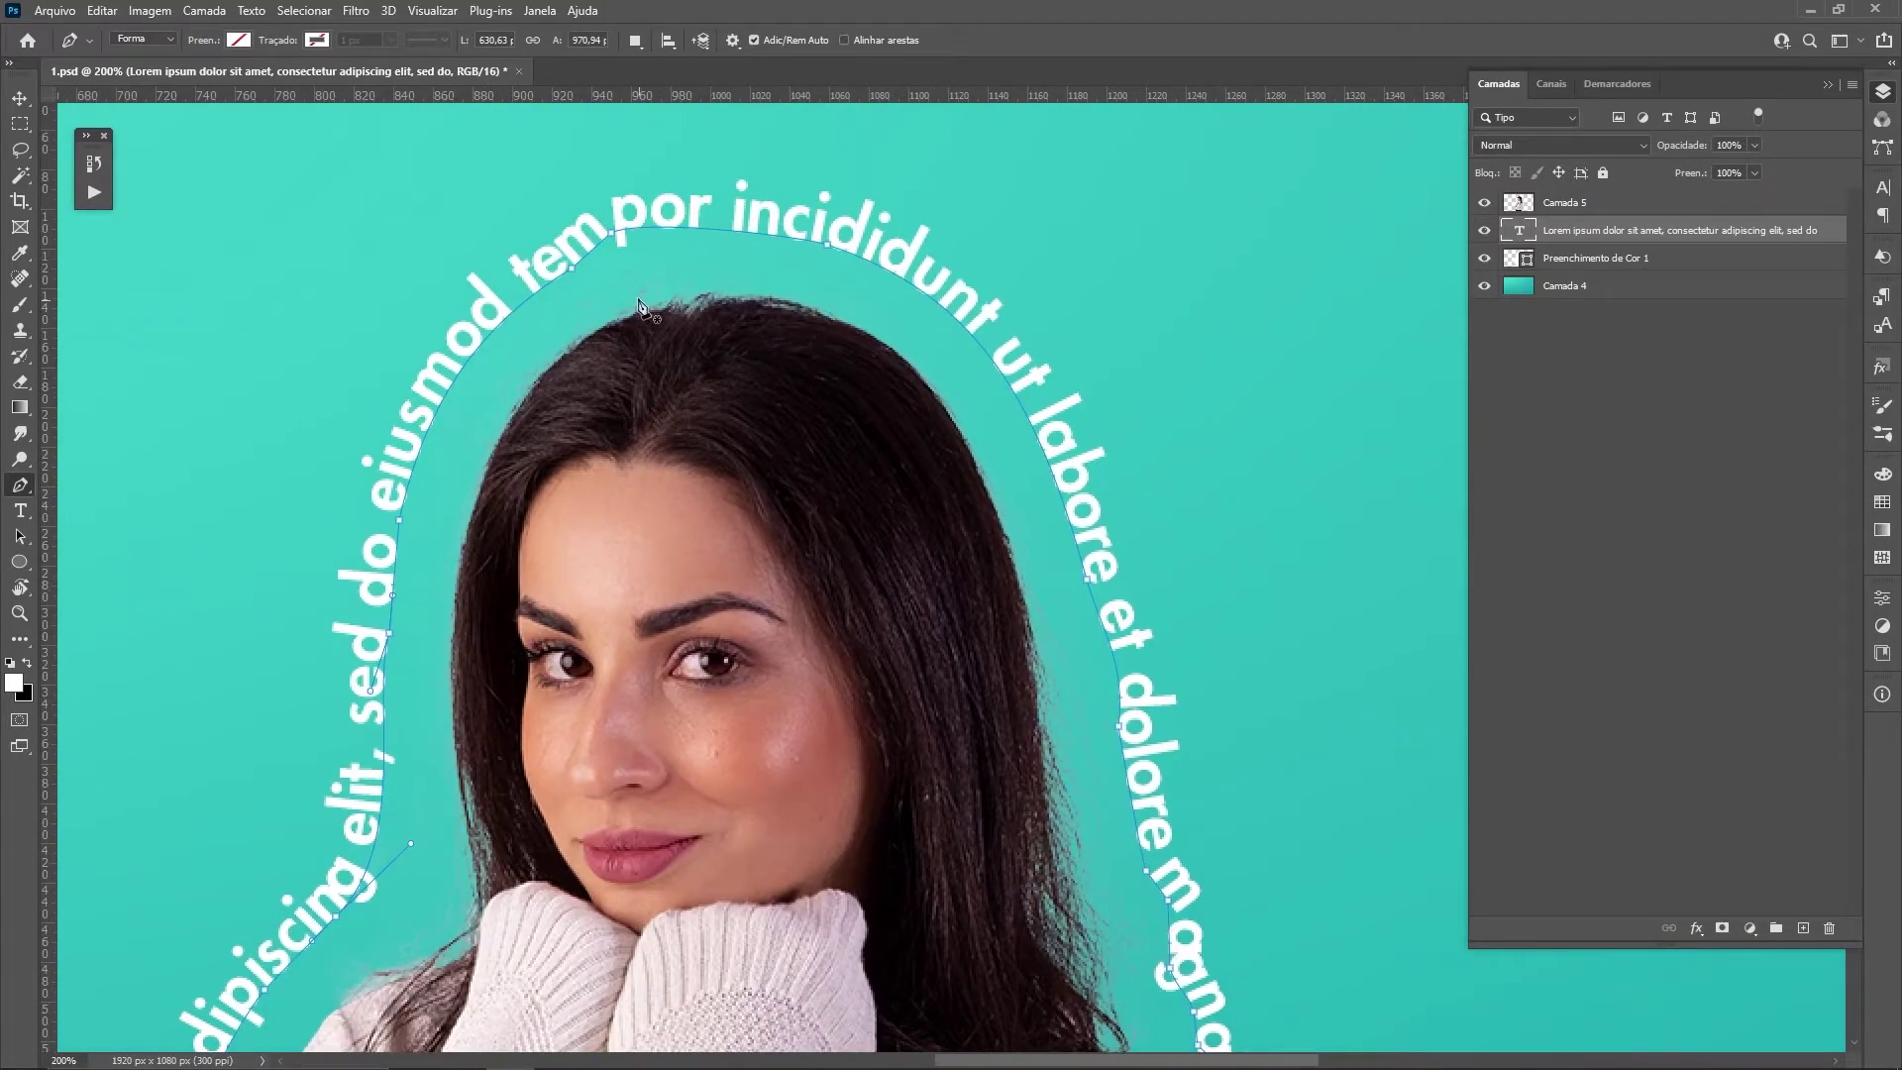
pyautogui.moveTo(573, 270); pyautogui.dragTo(651, 241)
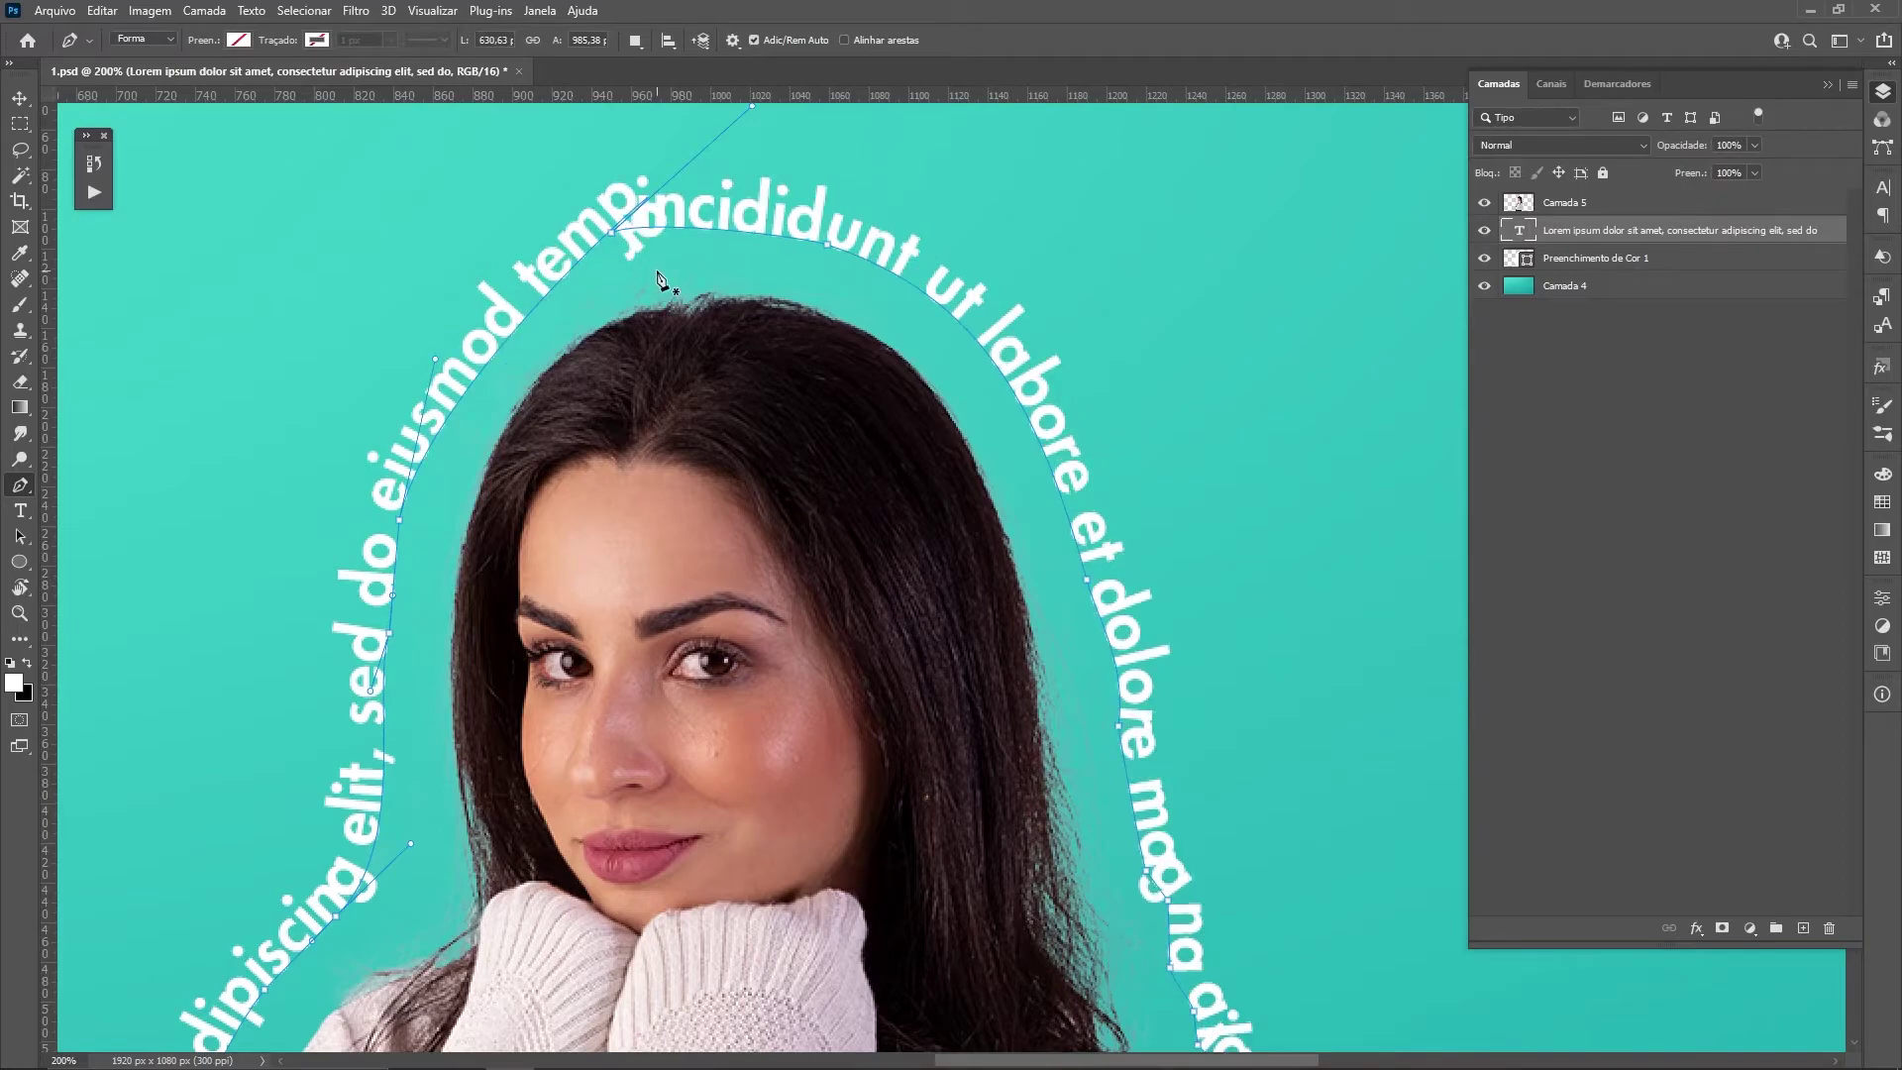
pyautogui.scroll(-3, 652, 241)
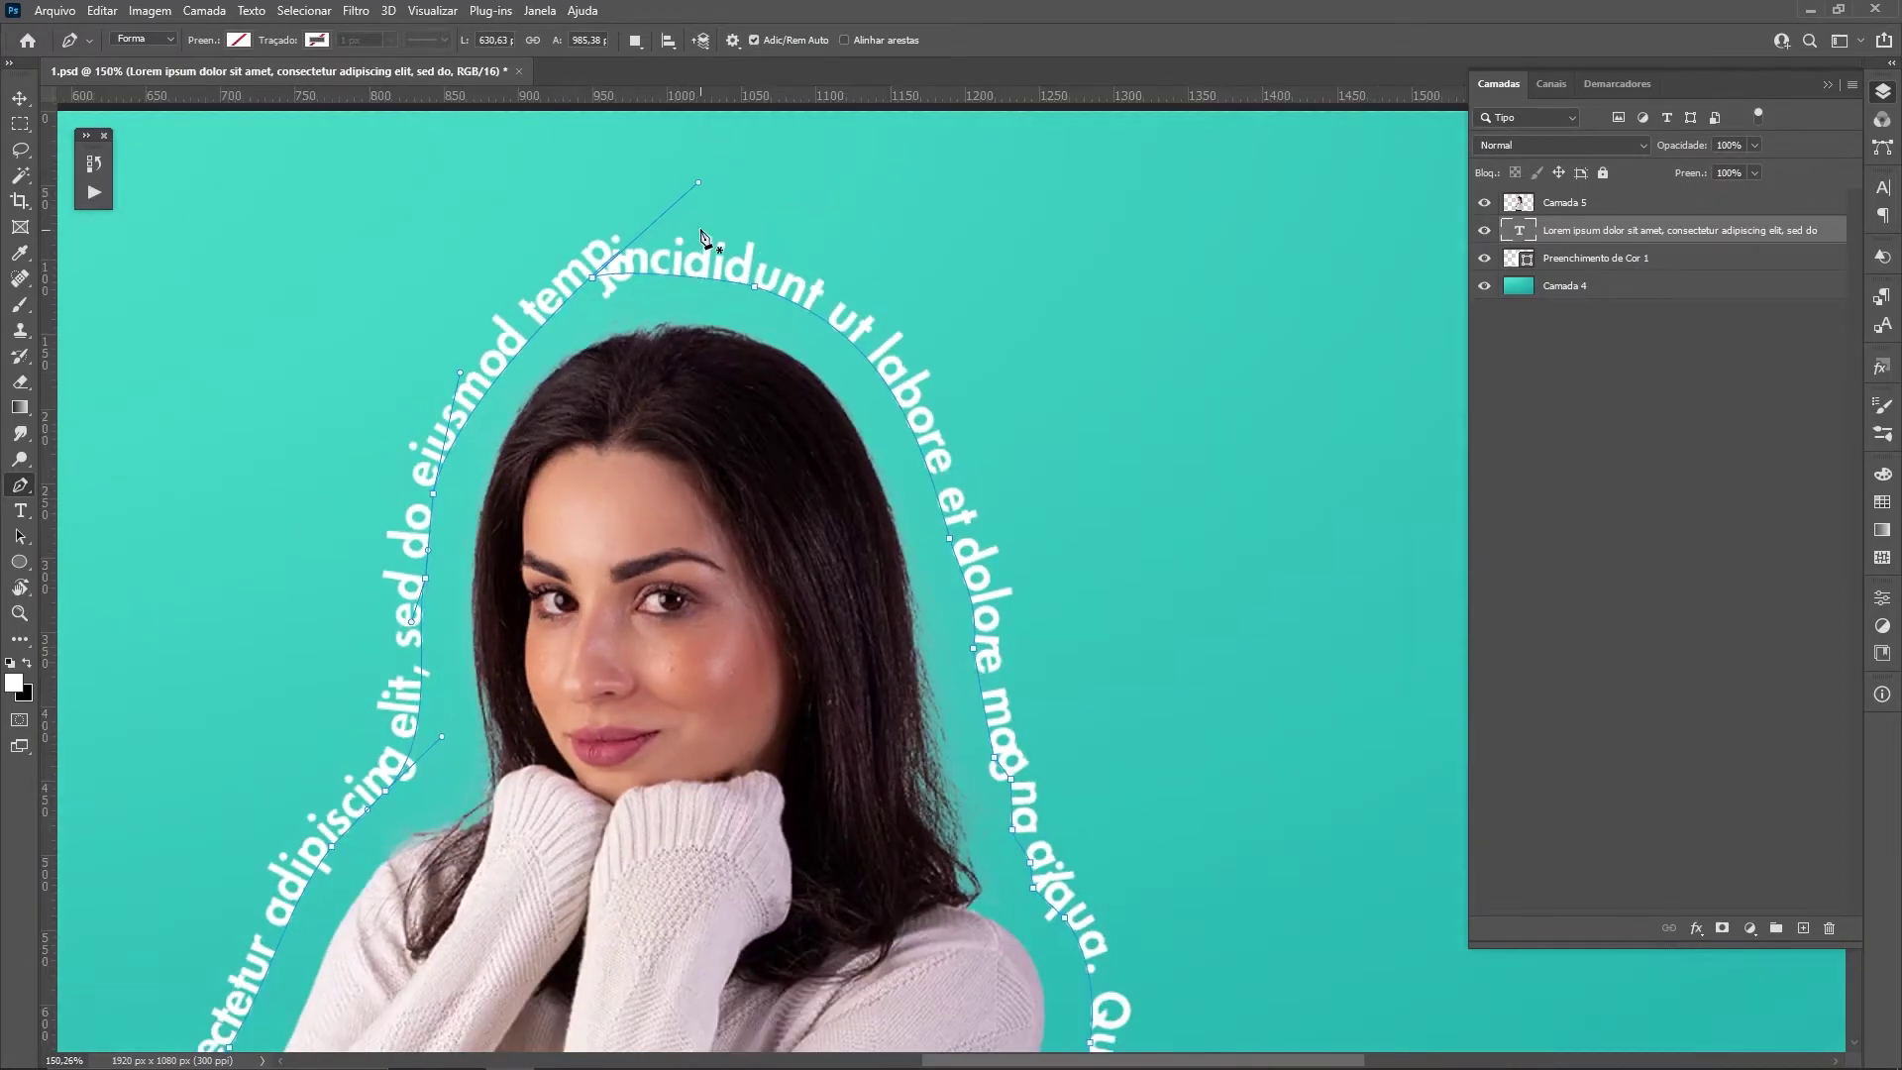
pyautogui.moveTo(700, 185)
pyautogui.mouseDown()
pyautogui.moveTo(530, 337)
pyautogui.moveTo(535, 289)
pyautogui.mouseUp()
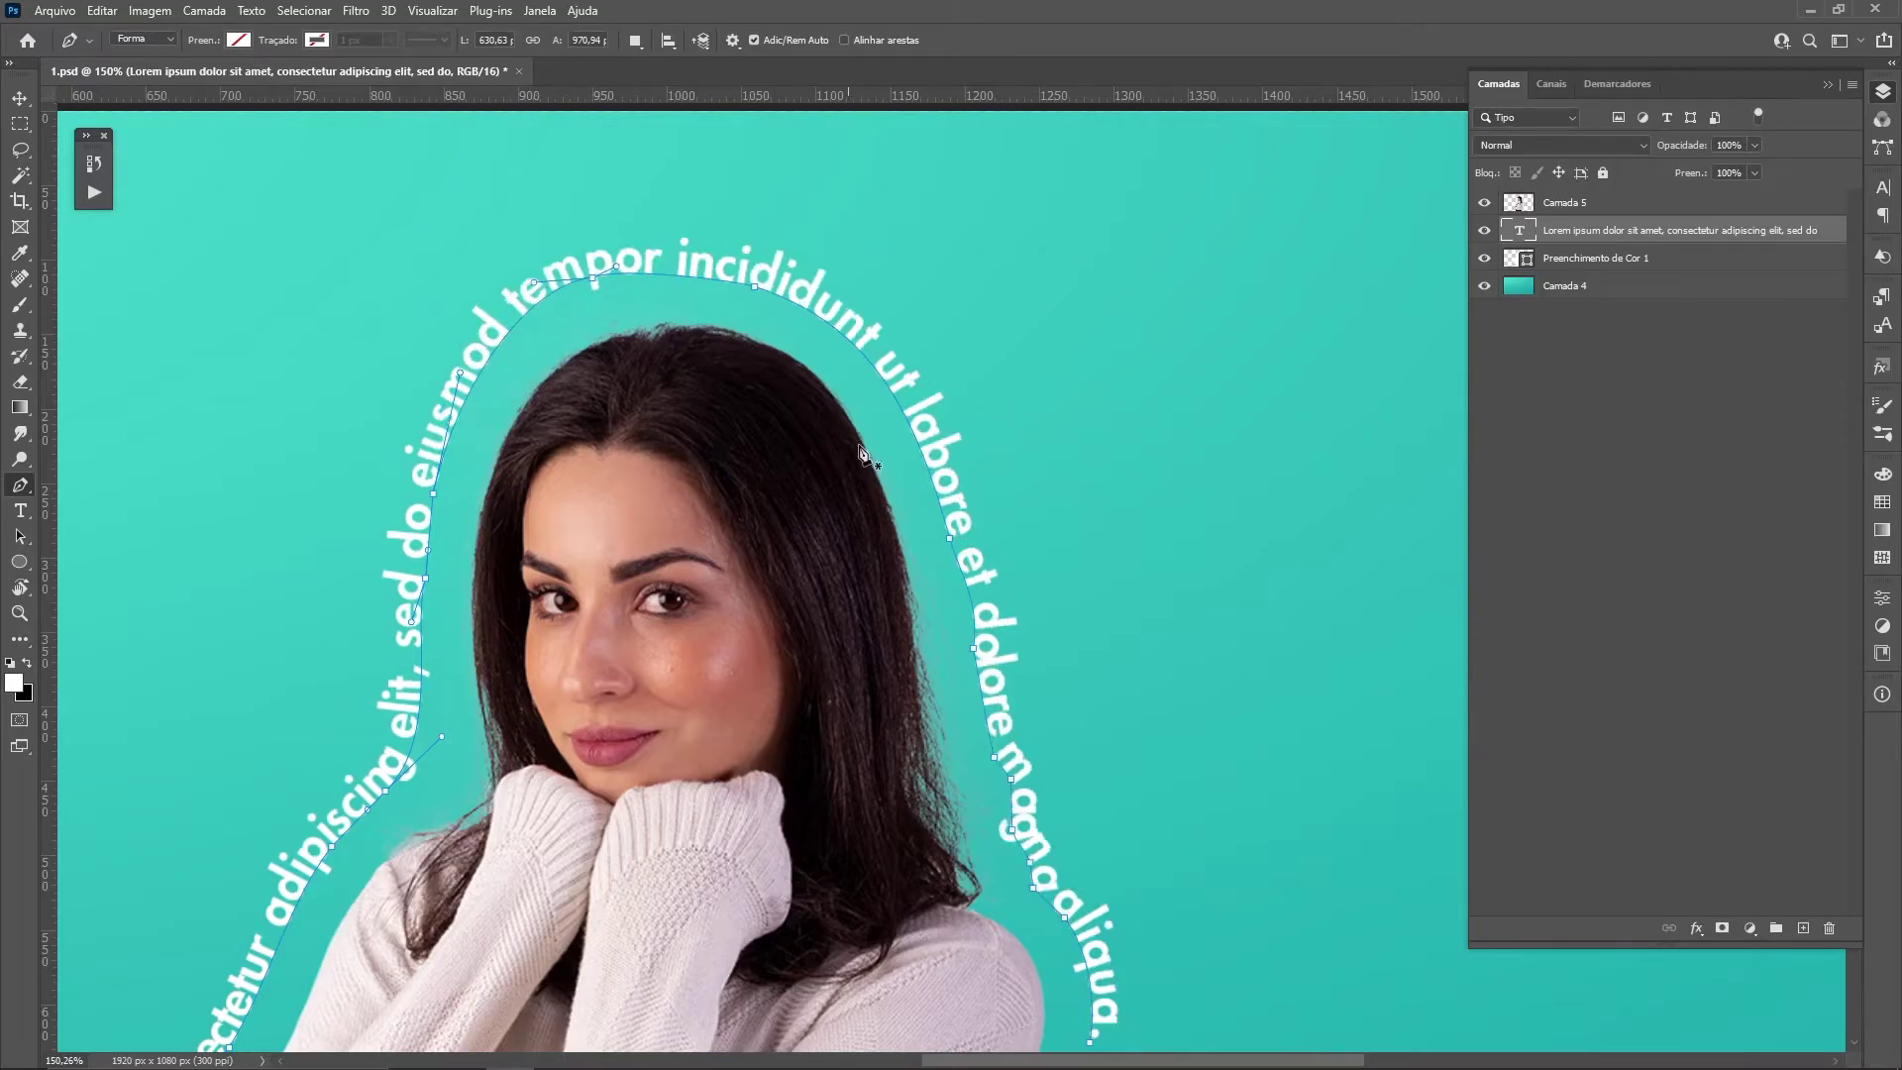
# Delete the anchor near 'magna', adjust the 'aliqua' anchor, and show the Character settings
pyautogui.moveTo(1042, 788); pyautogui.dragTo(862, 633)
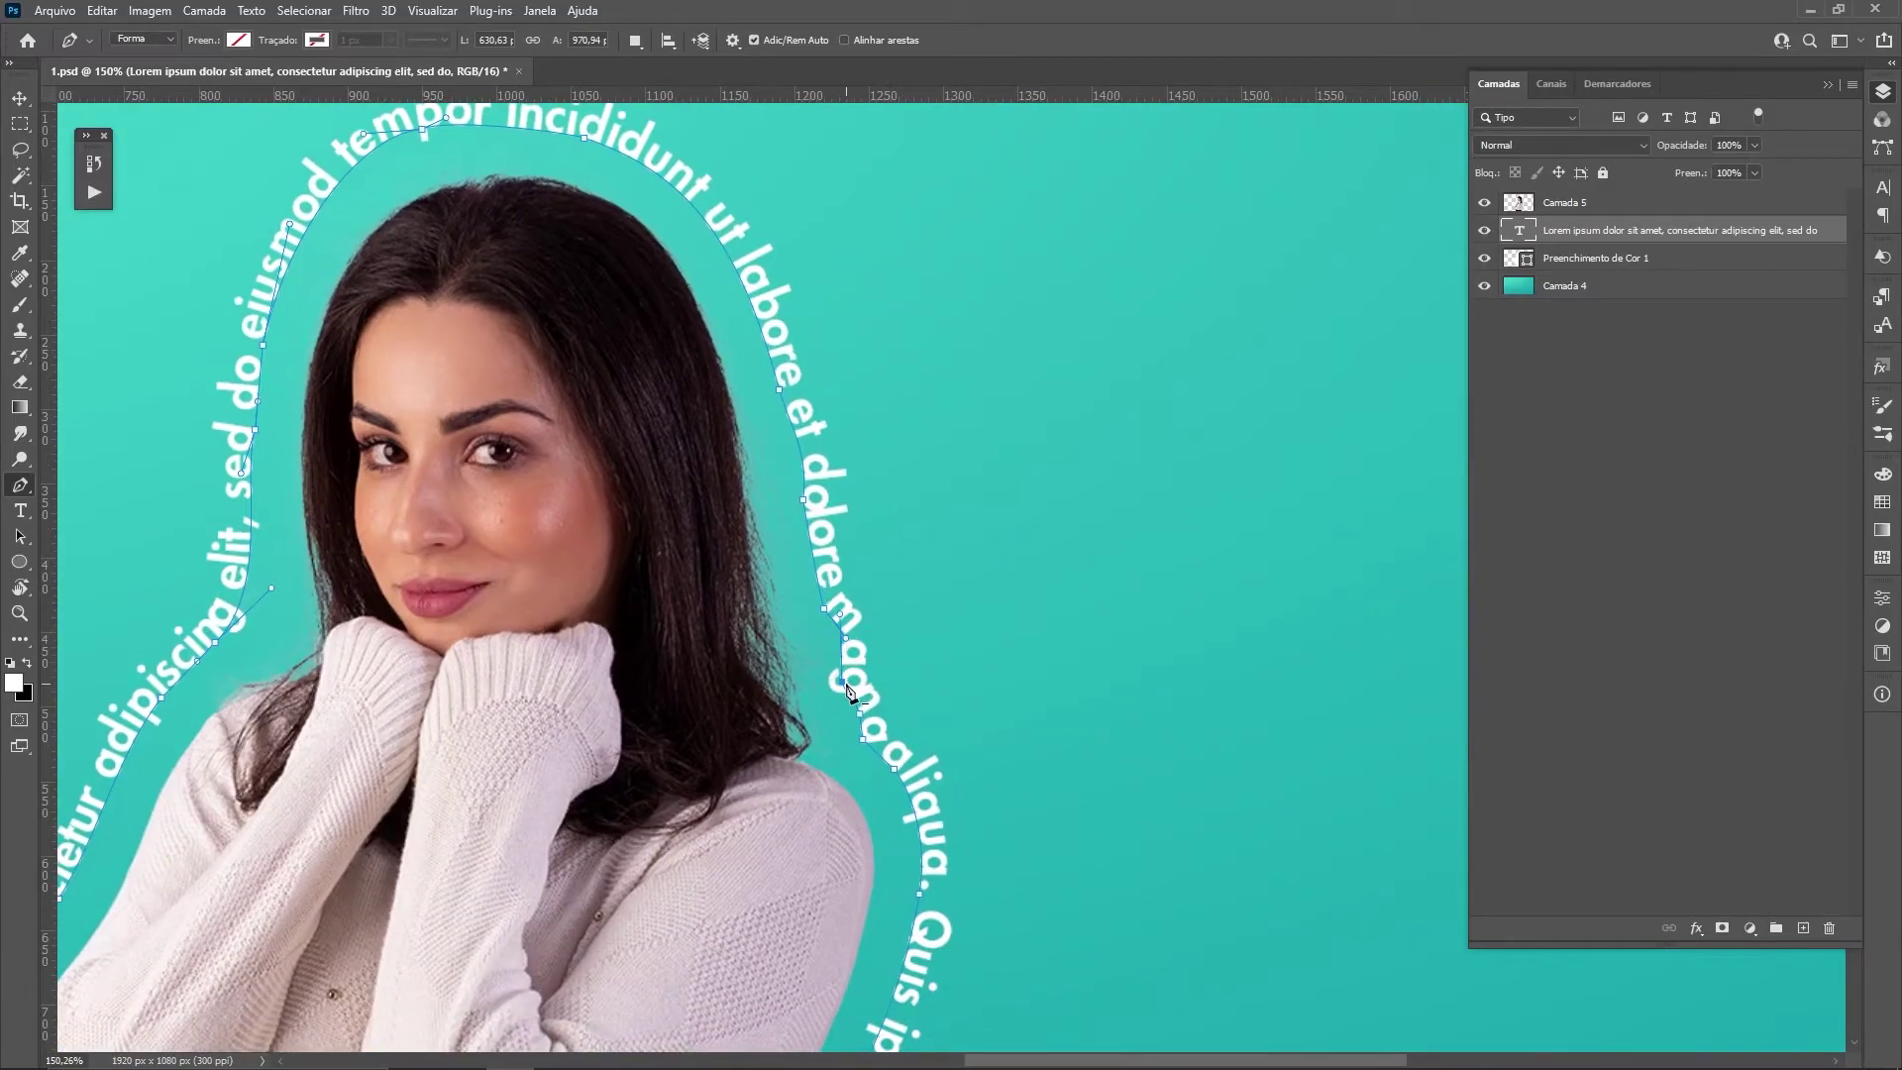
pyautogui.moveTo(847, 684)
pyautogui.mouseDown()
pyautogui.moveTo(865, 743)
pyautogui.moveTo(858, 724)
pyautogui.mouseUp()
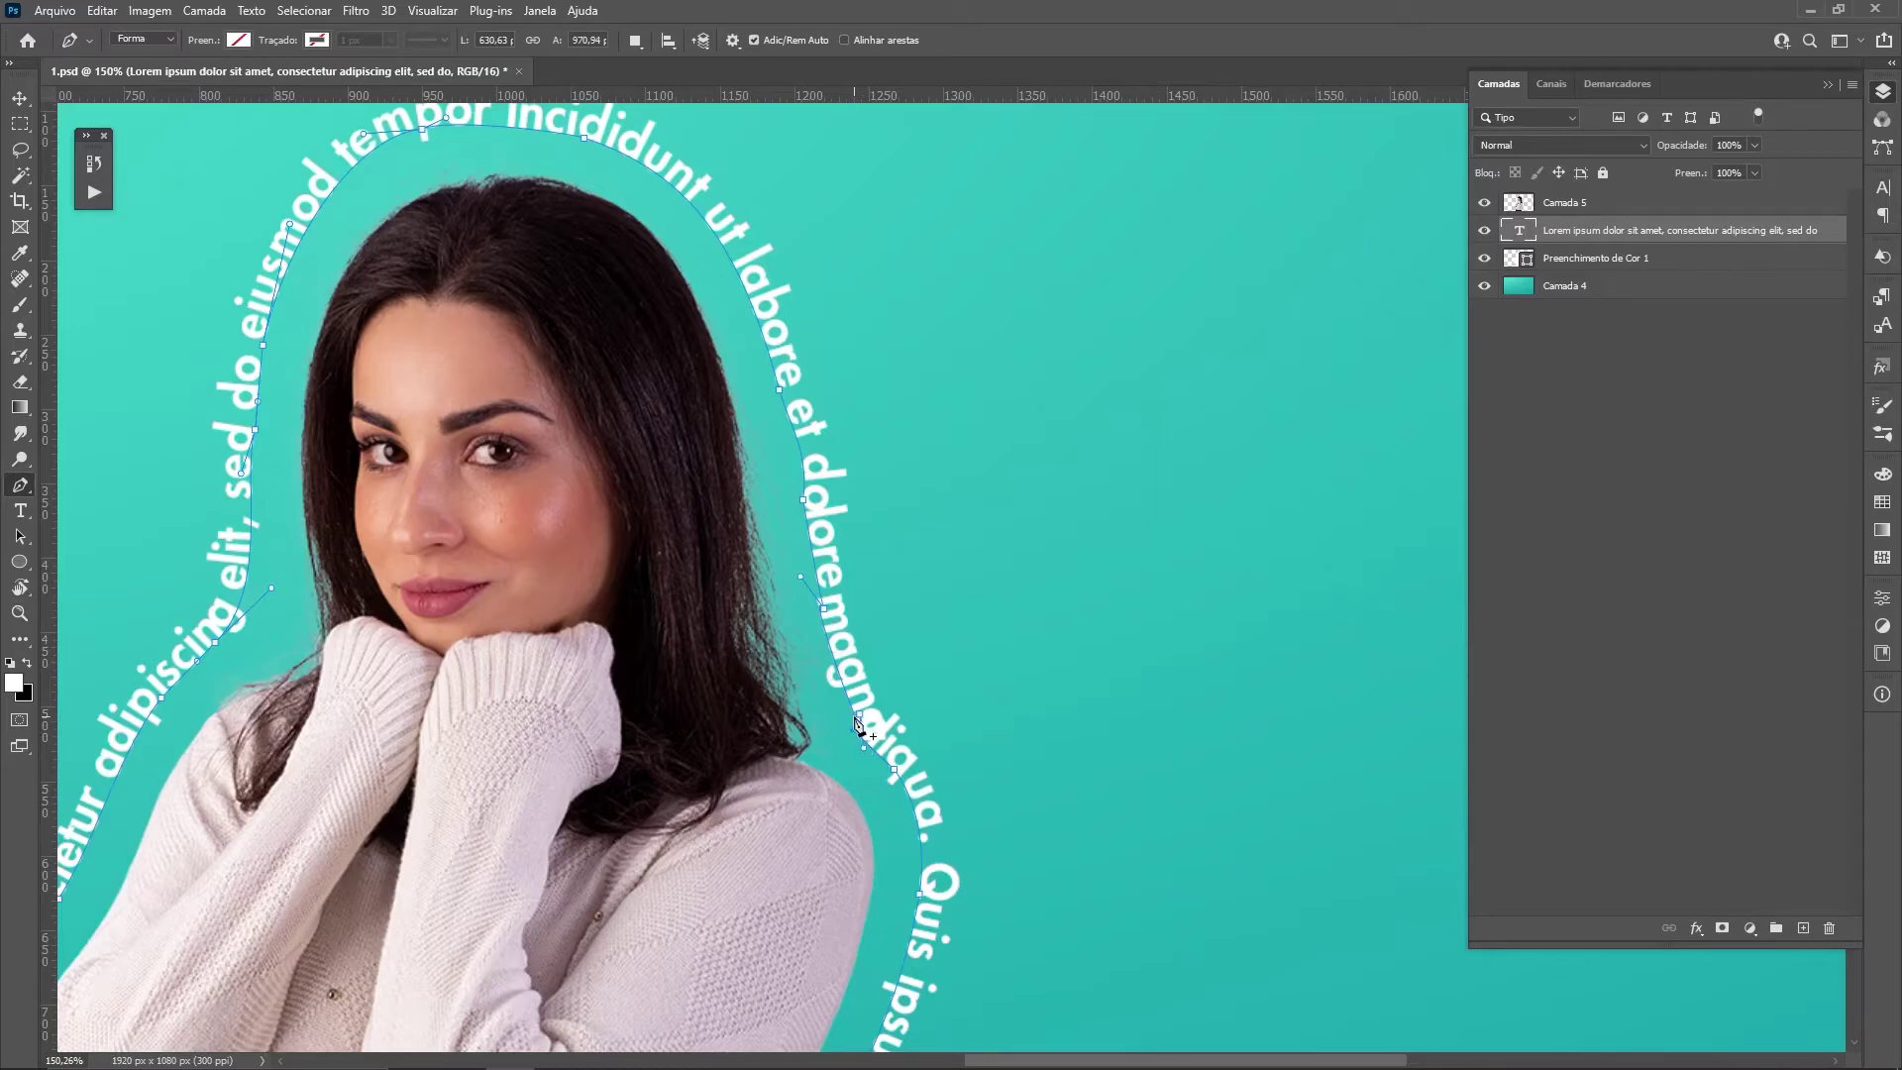
pyautogui.click(859, 716)
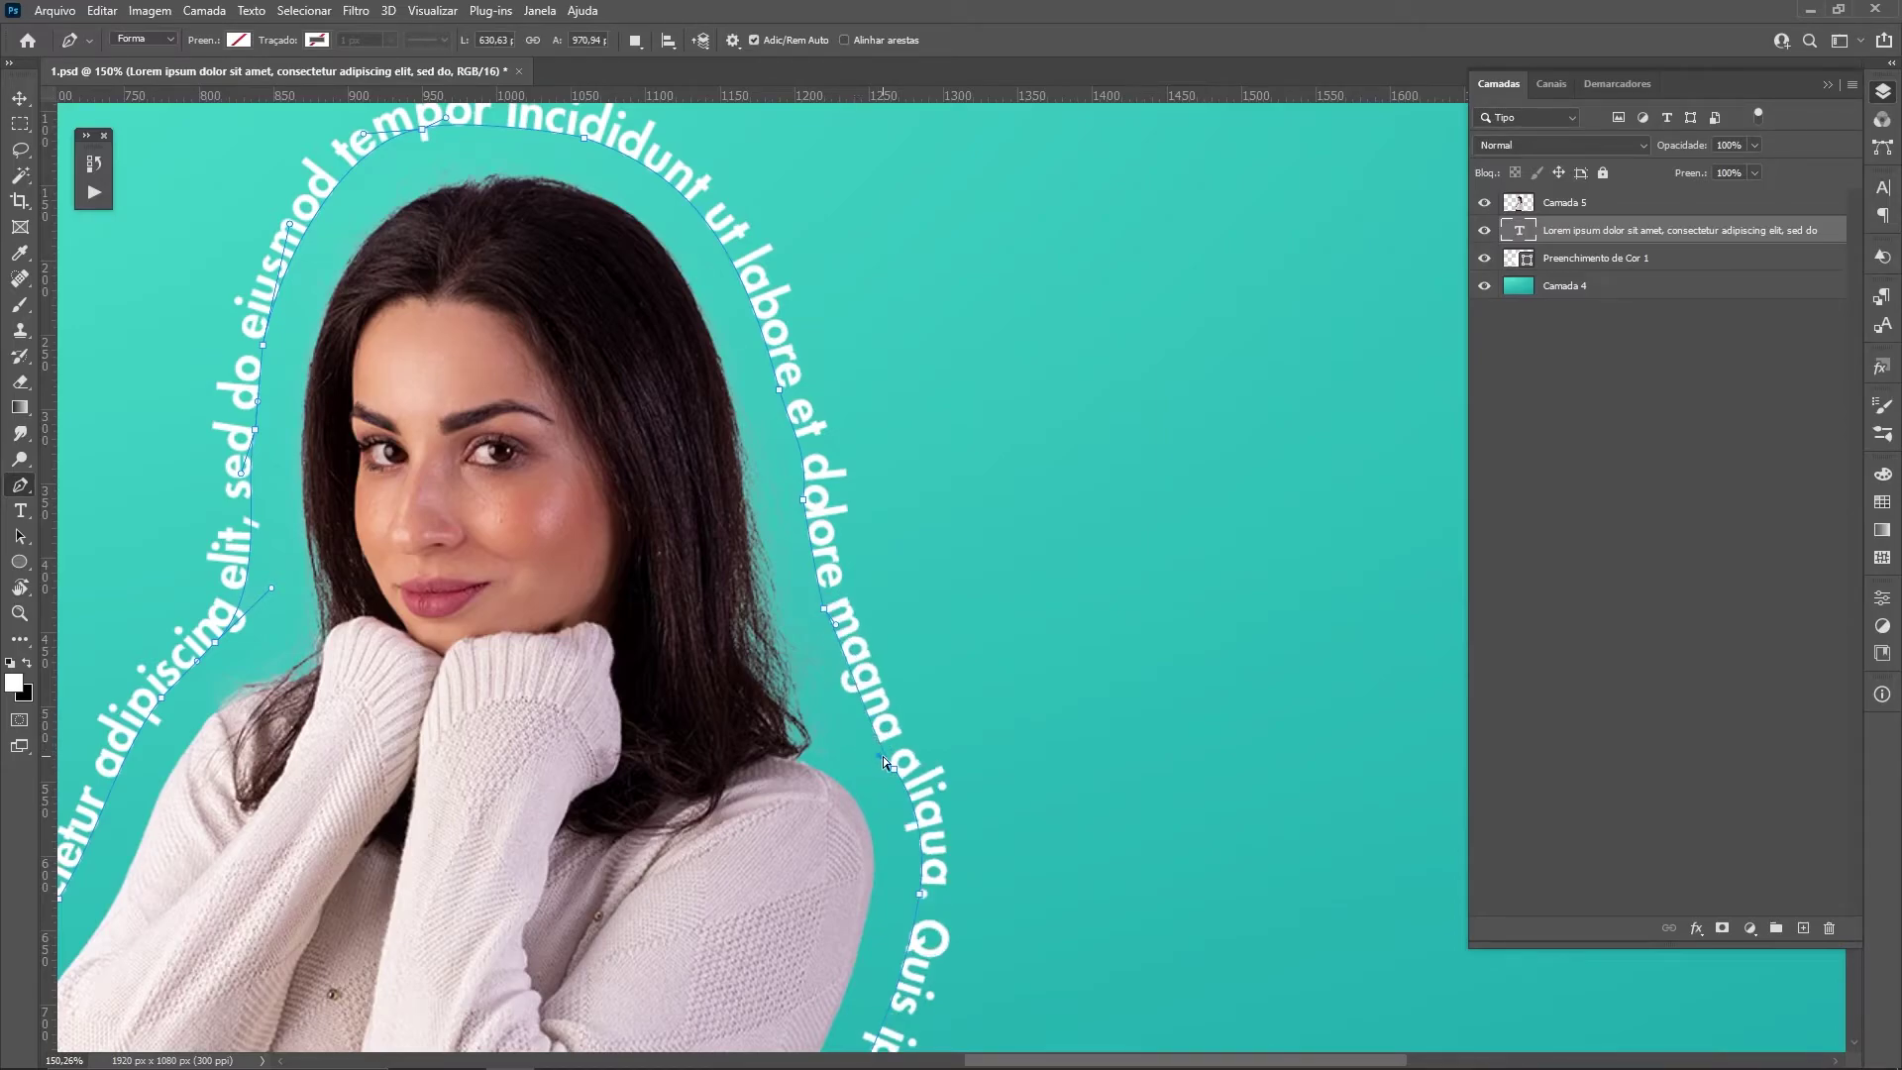
pyautogui.keyDown('ctrl'); pyautogui.click(878, 758); pyautogui.keyUp('ctrl')
pyautogui.scroll(-3, 928, 840)
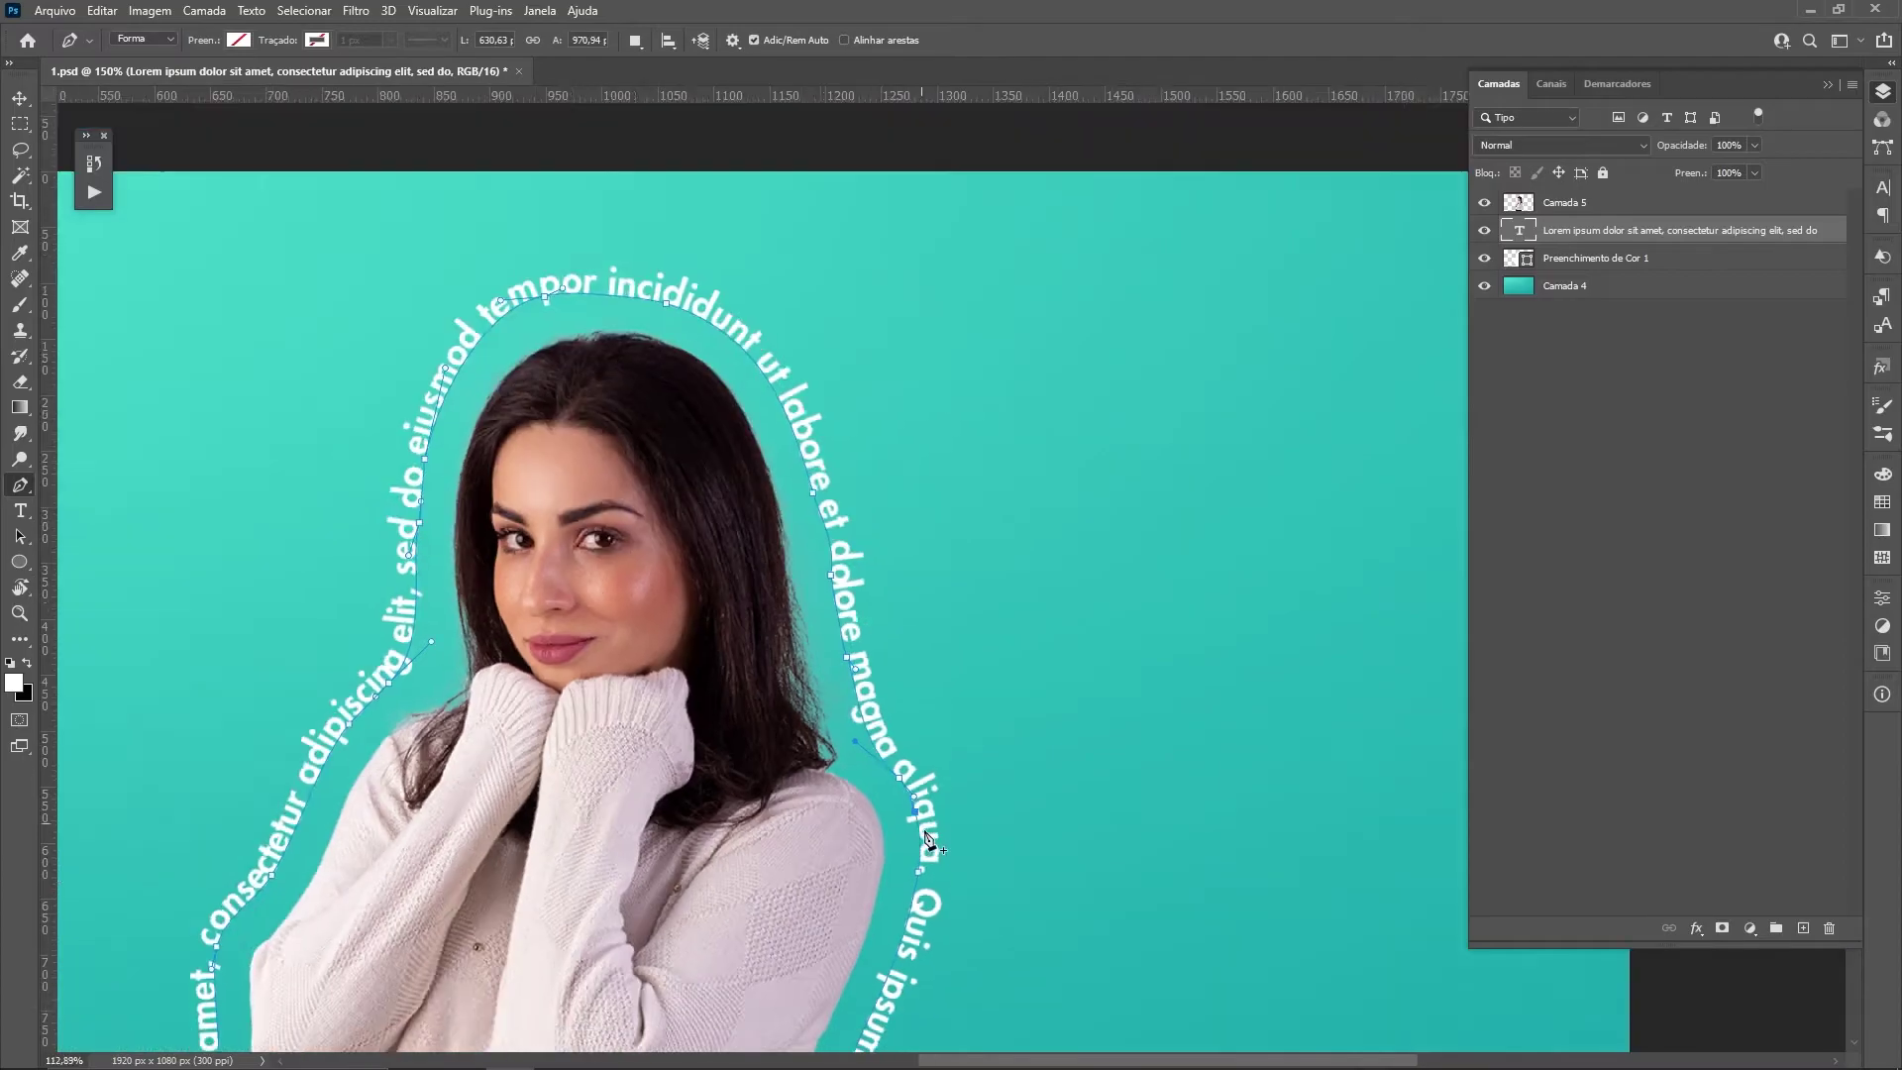
pyautogui.scroll(-5, 928, 840)
pyautogui.moveTo(861, 897); pyautogui.dragTo(948, 645)
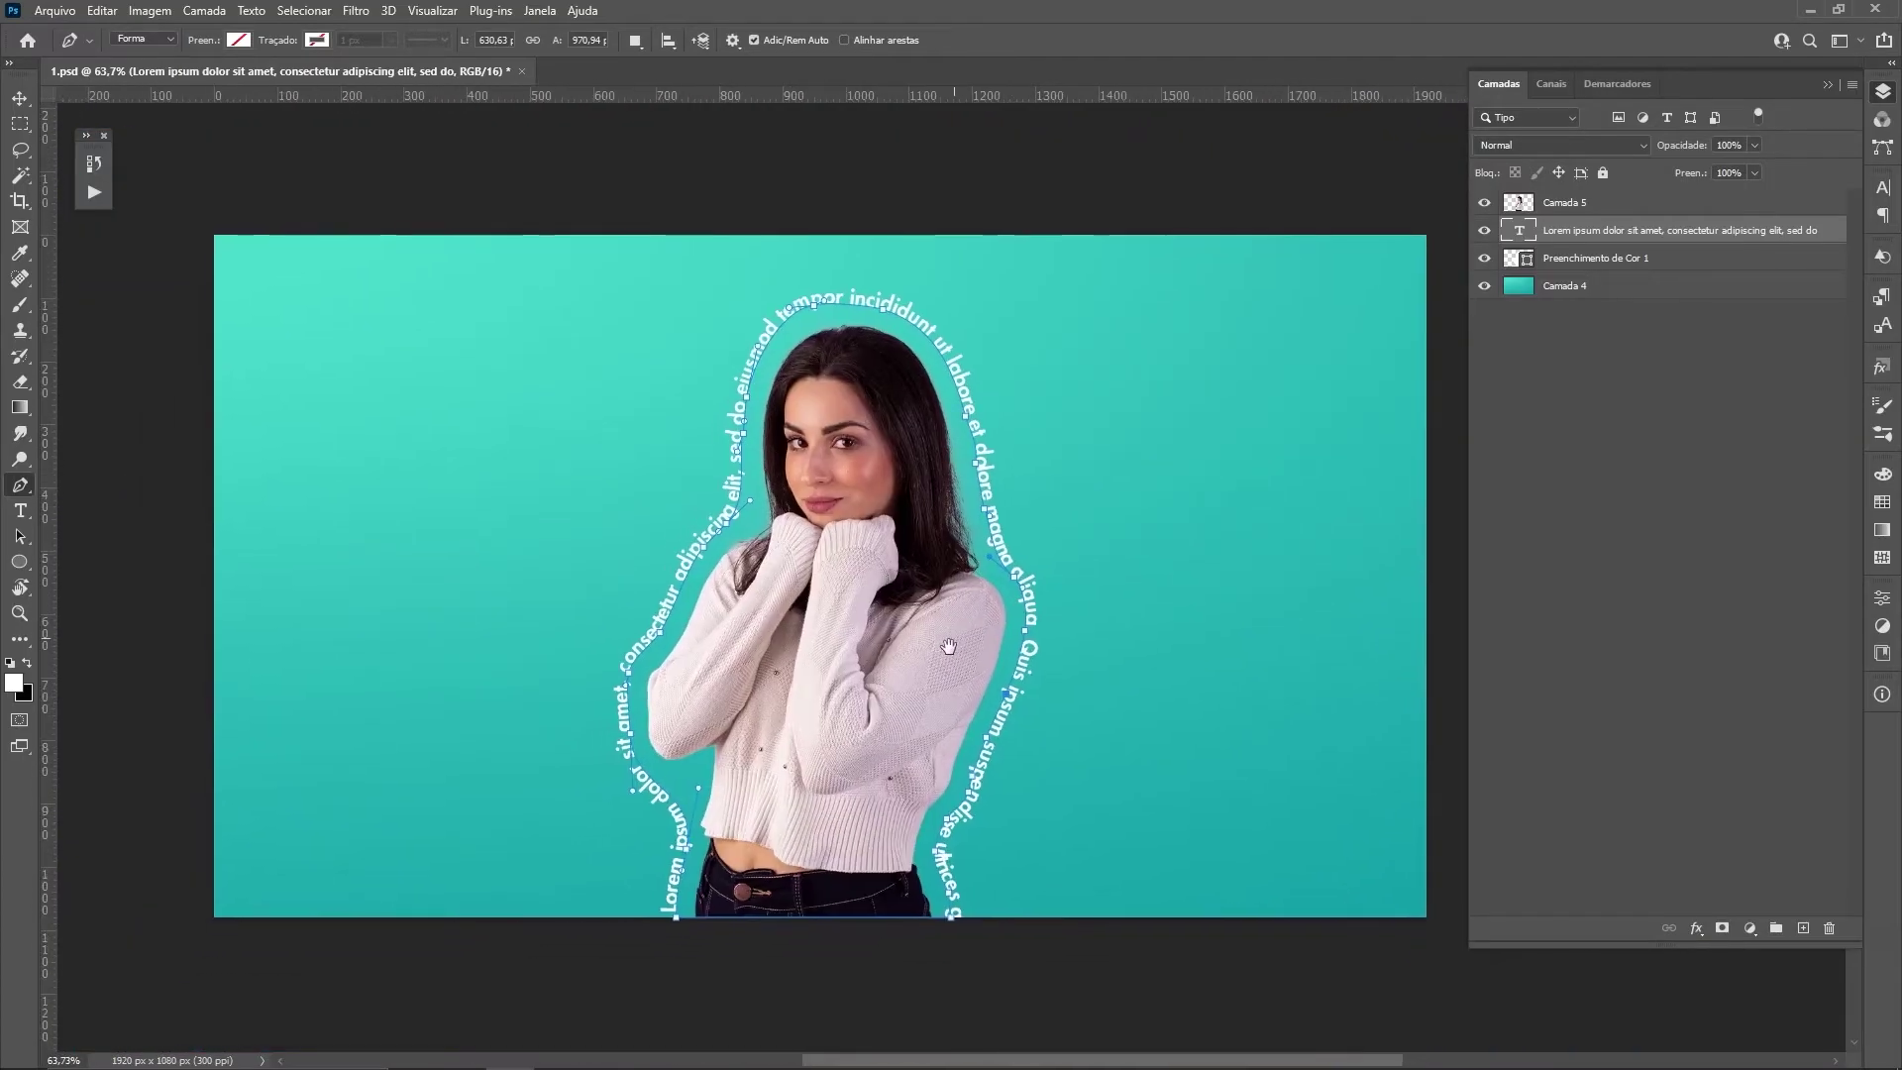
pyautogui.scroll(1, 869, 324)
pyautogui.scroll(1, 869, 324)
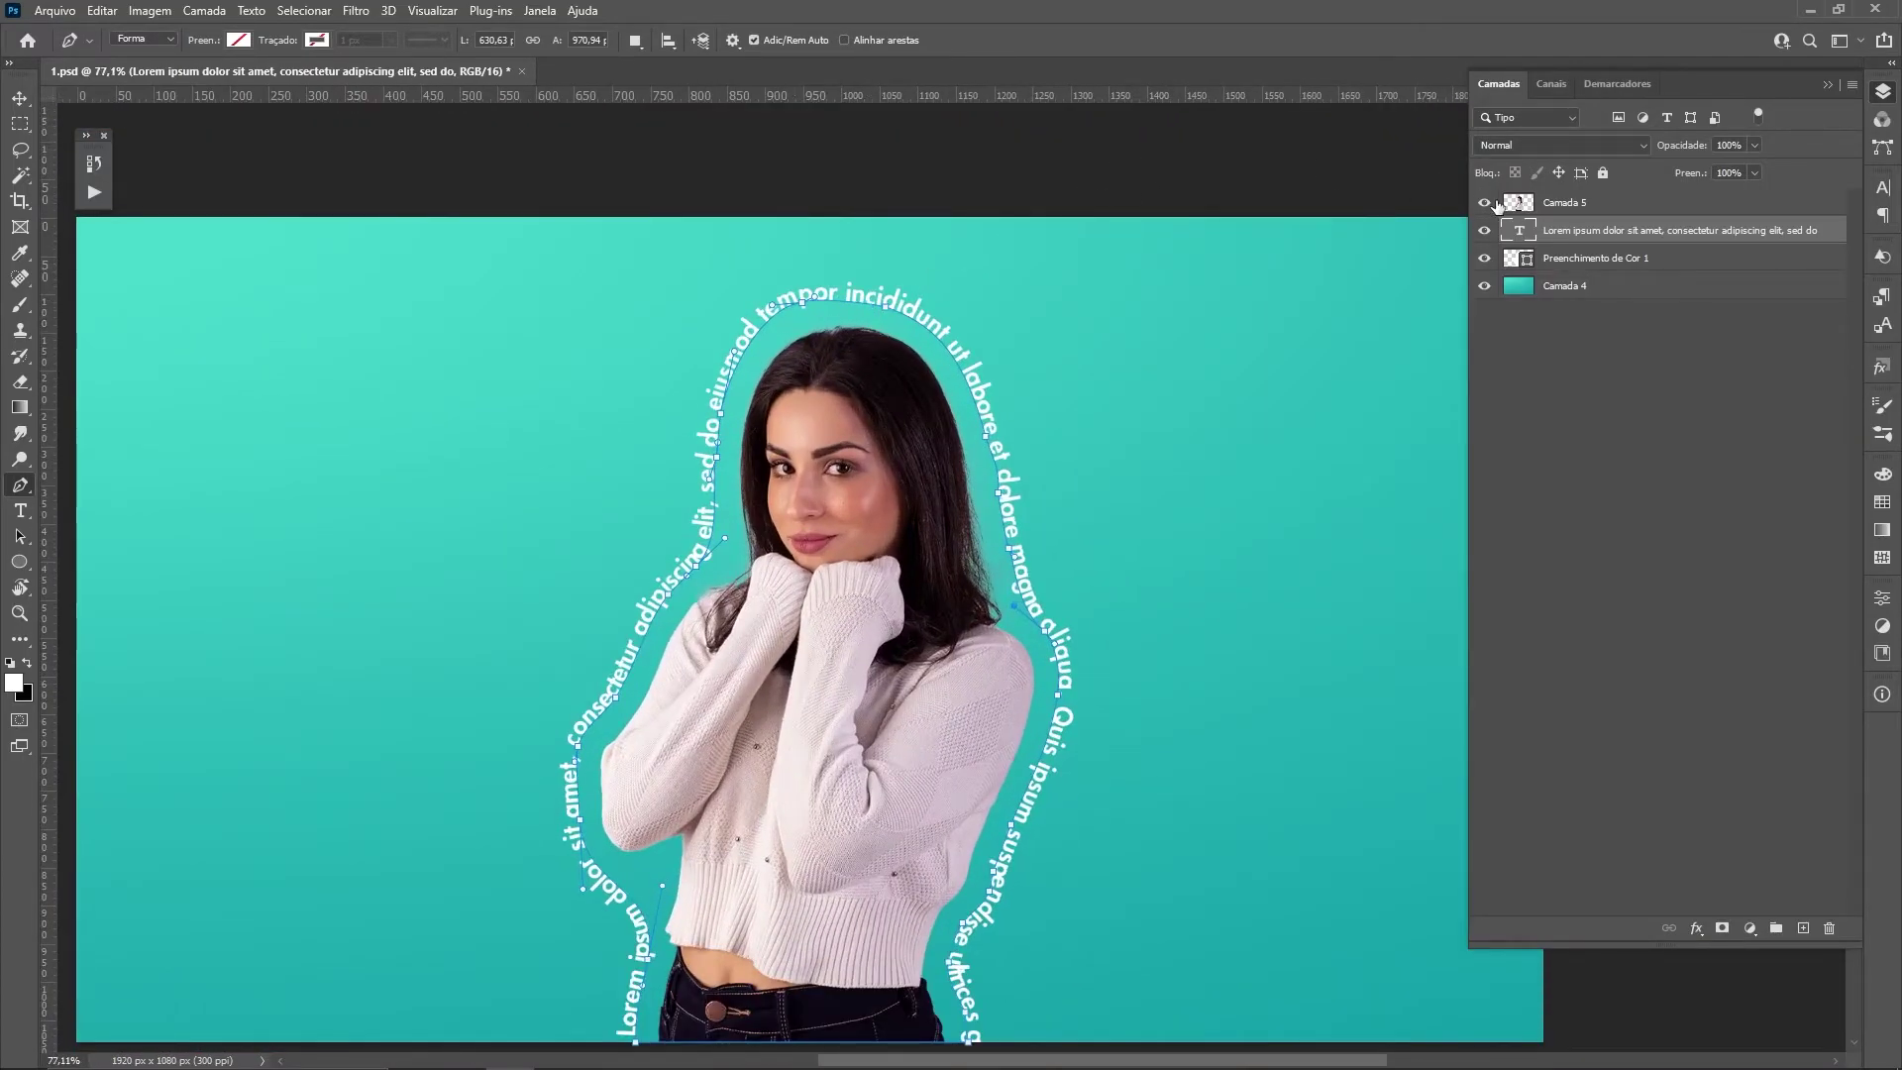
pyautogui.click(1885, 190)
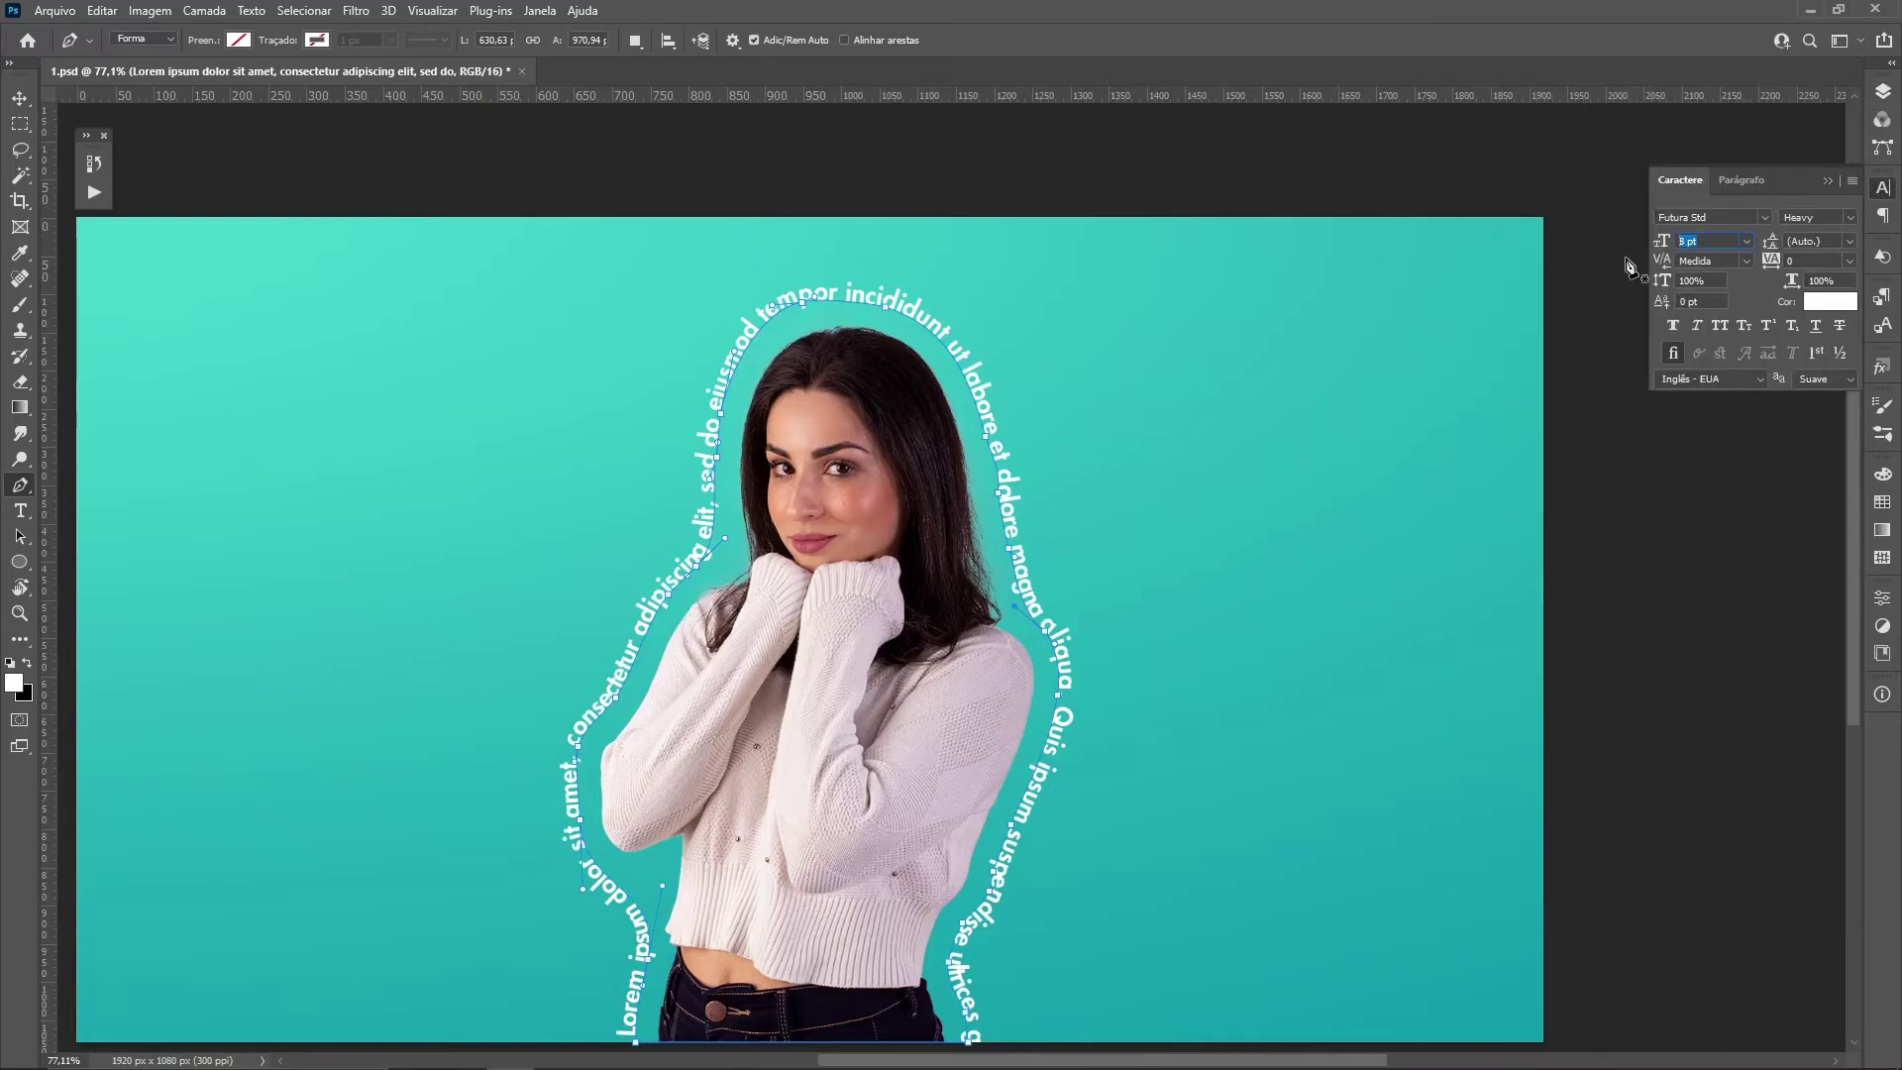
# Set the path text to 15 pt Futura Std Light and commit the change
pyautogui.write('15')
pyautogui.press('Return')
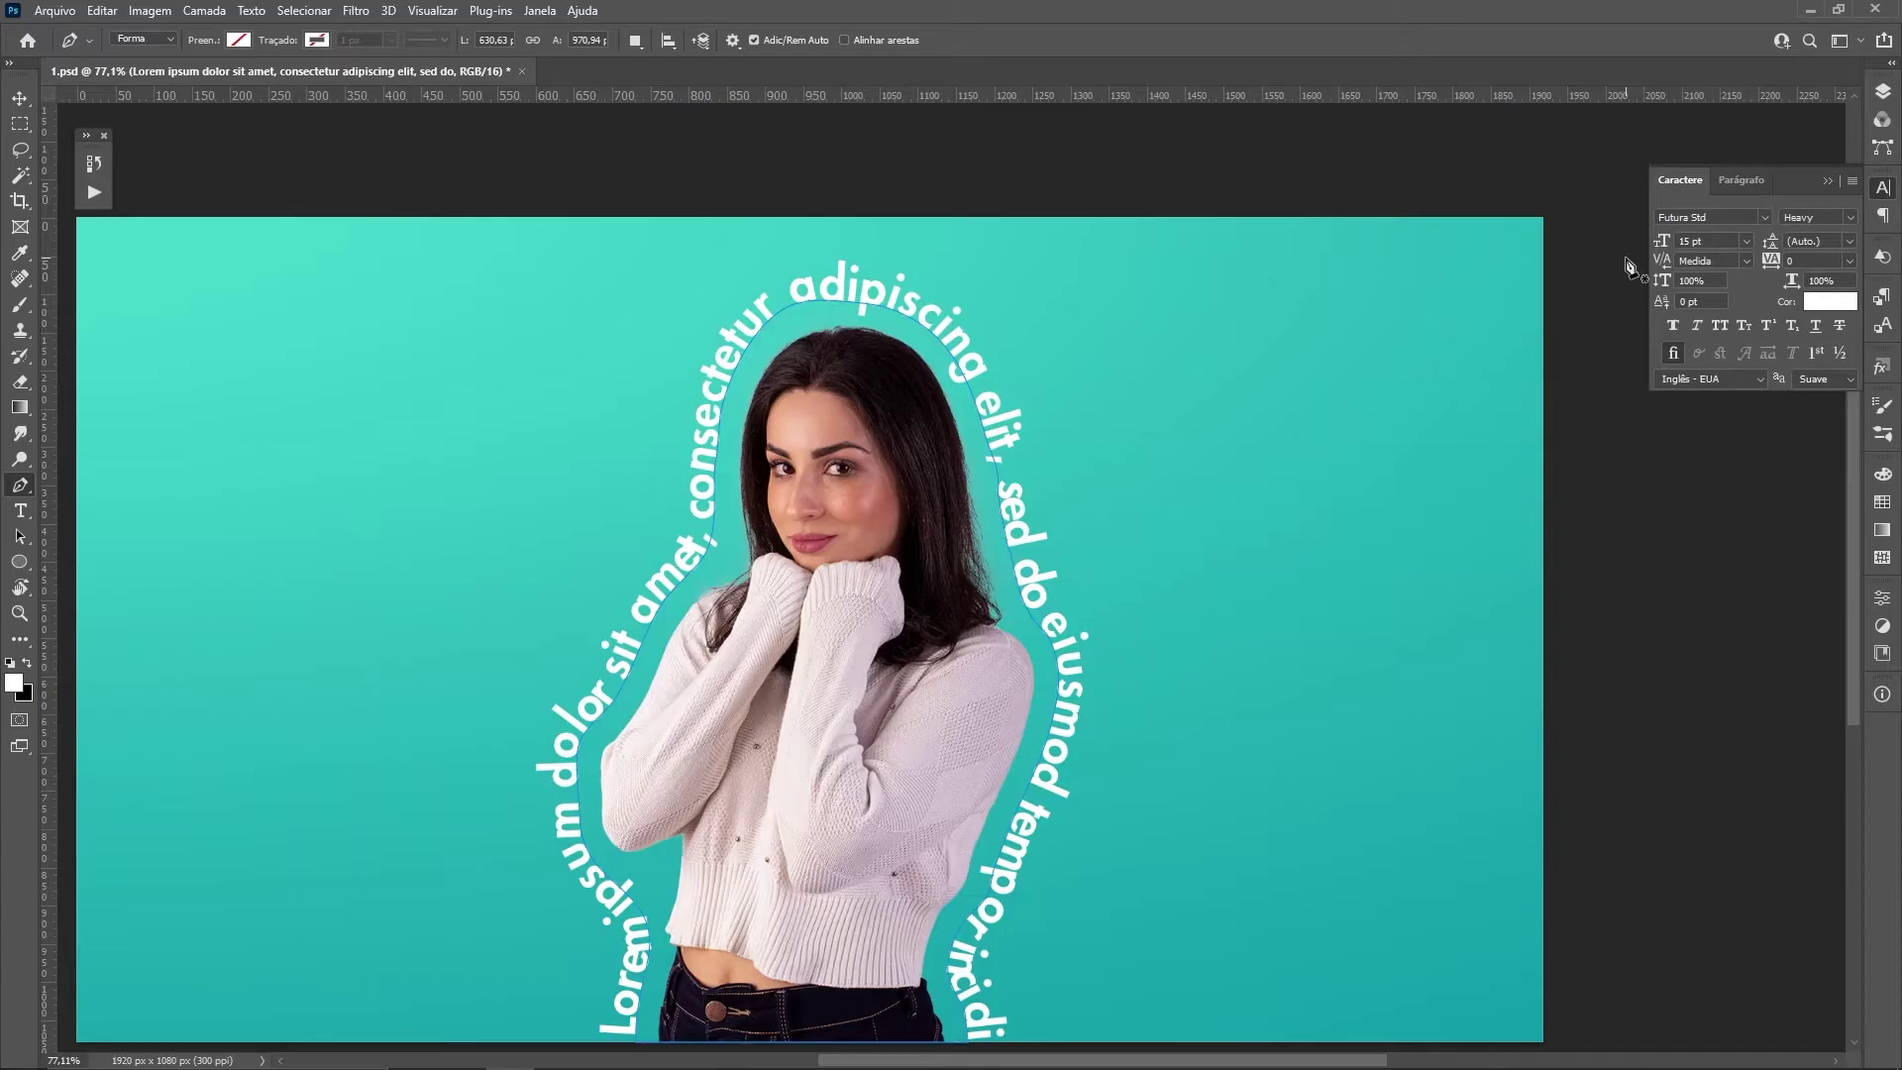
pyautogui.click(1845, 214)
pyautogui.click(1750, 336)
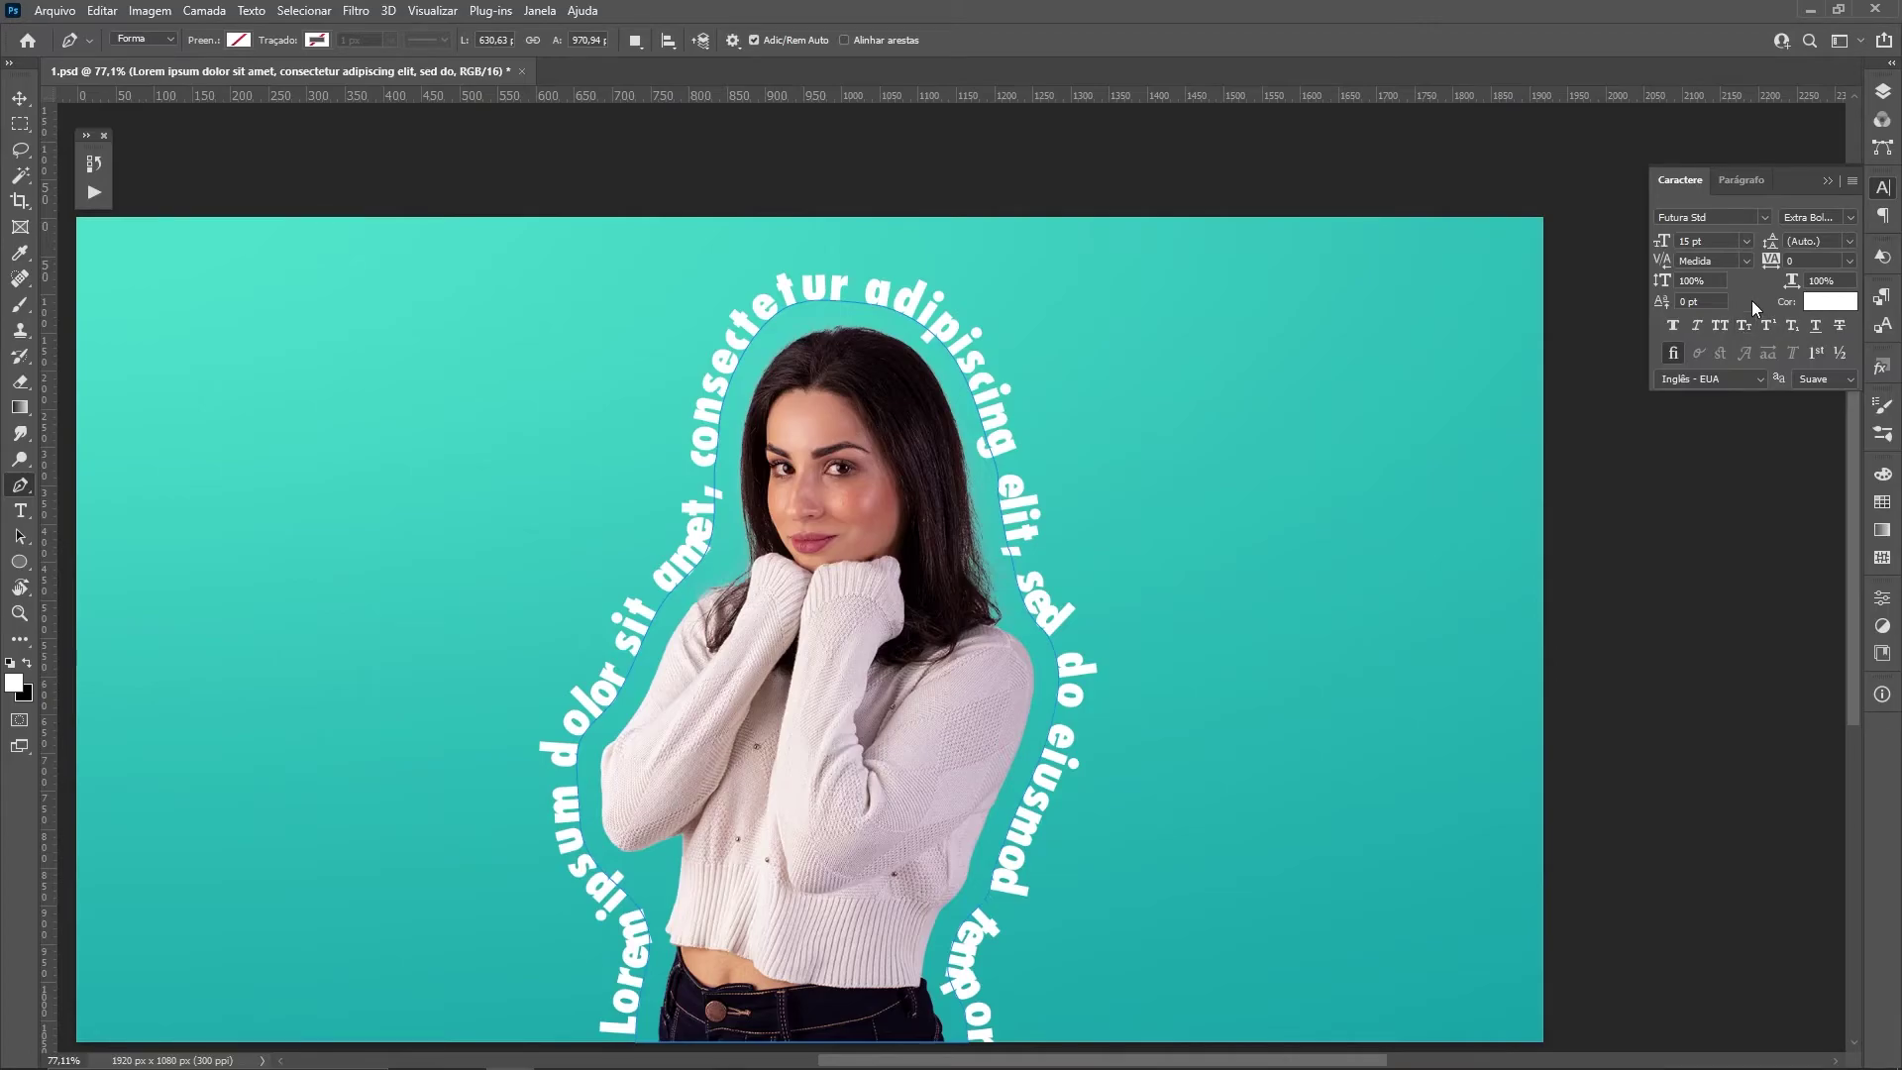
pyautogui.click(1852, 218)
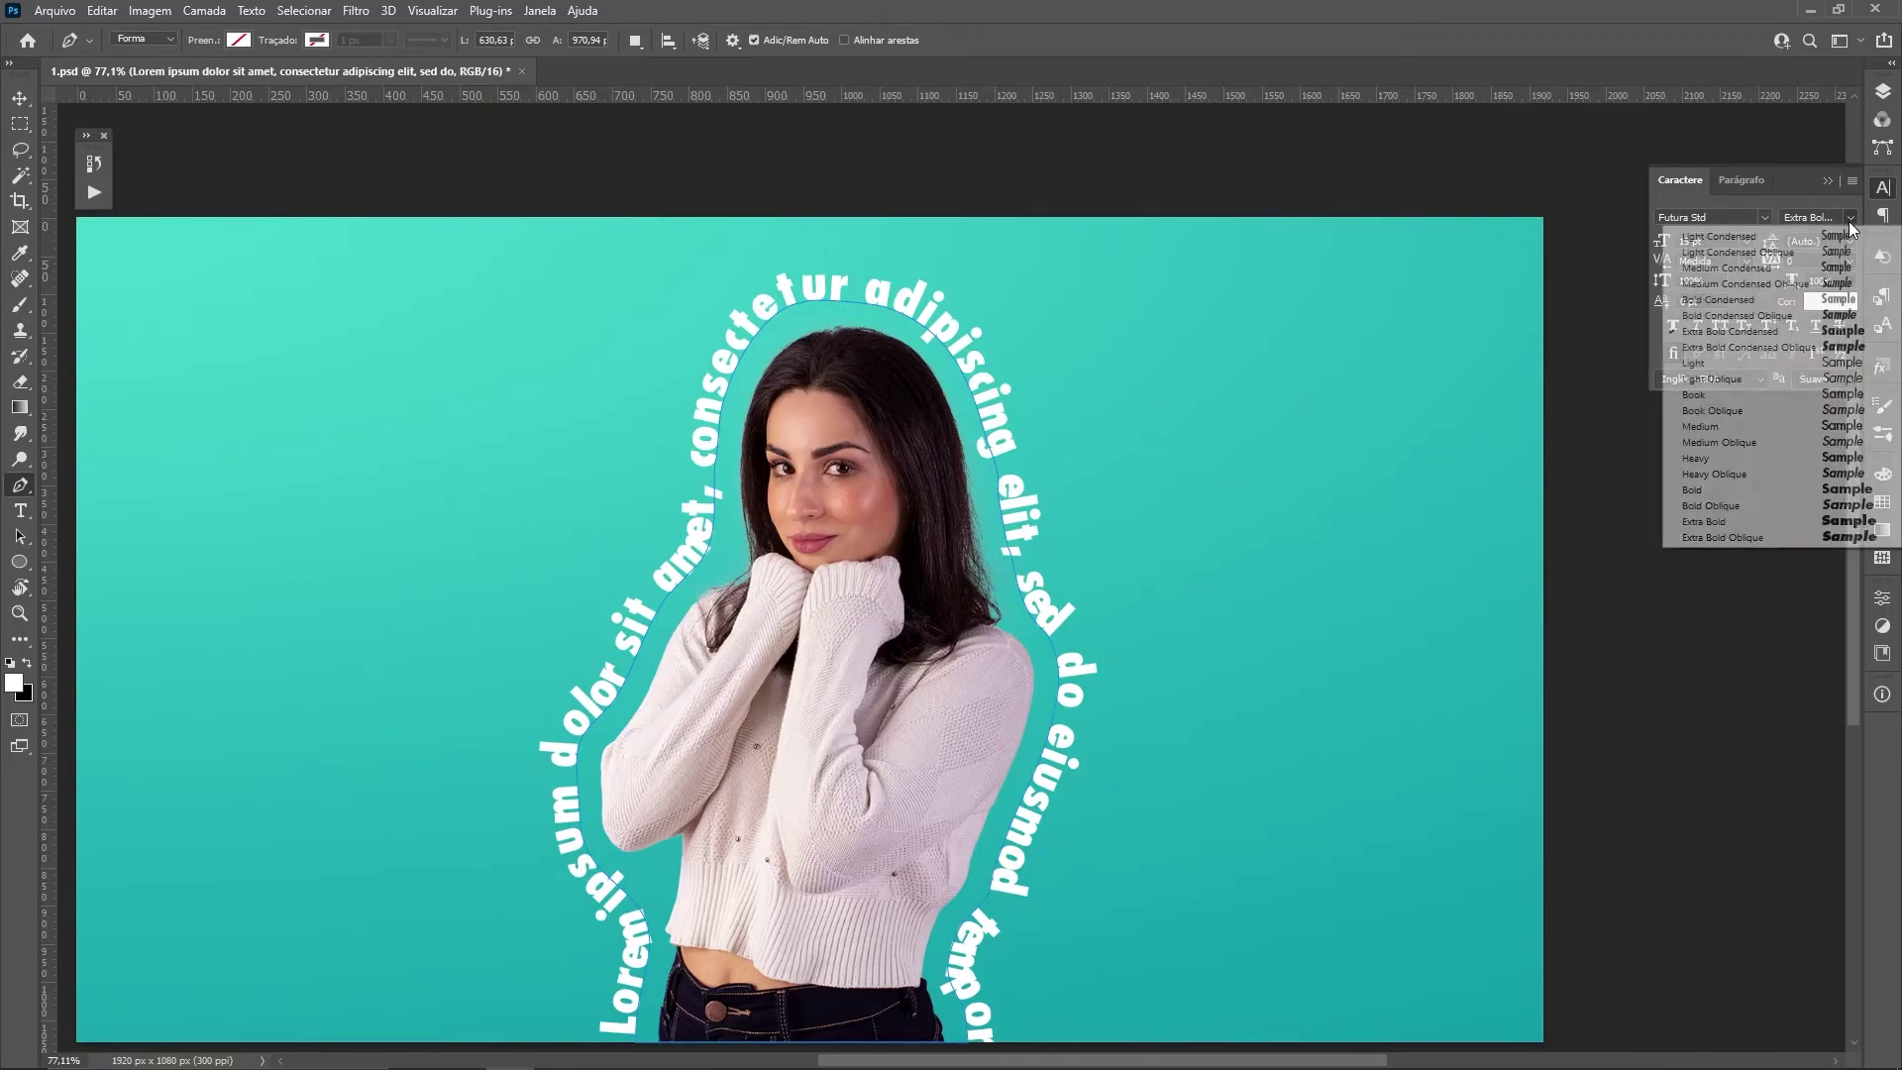
pyautogui.click(1719, 363)
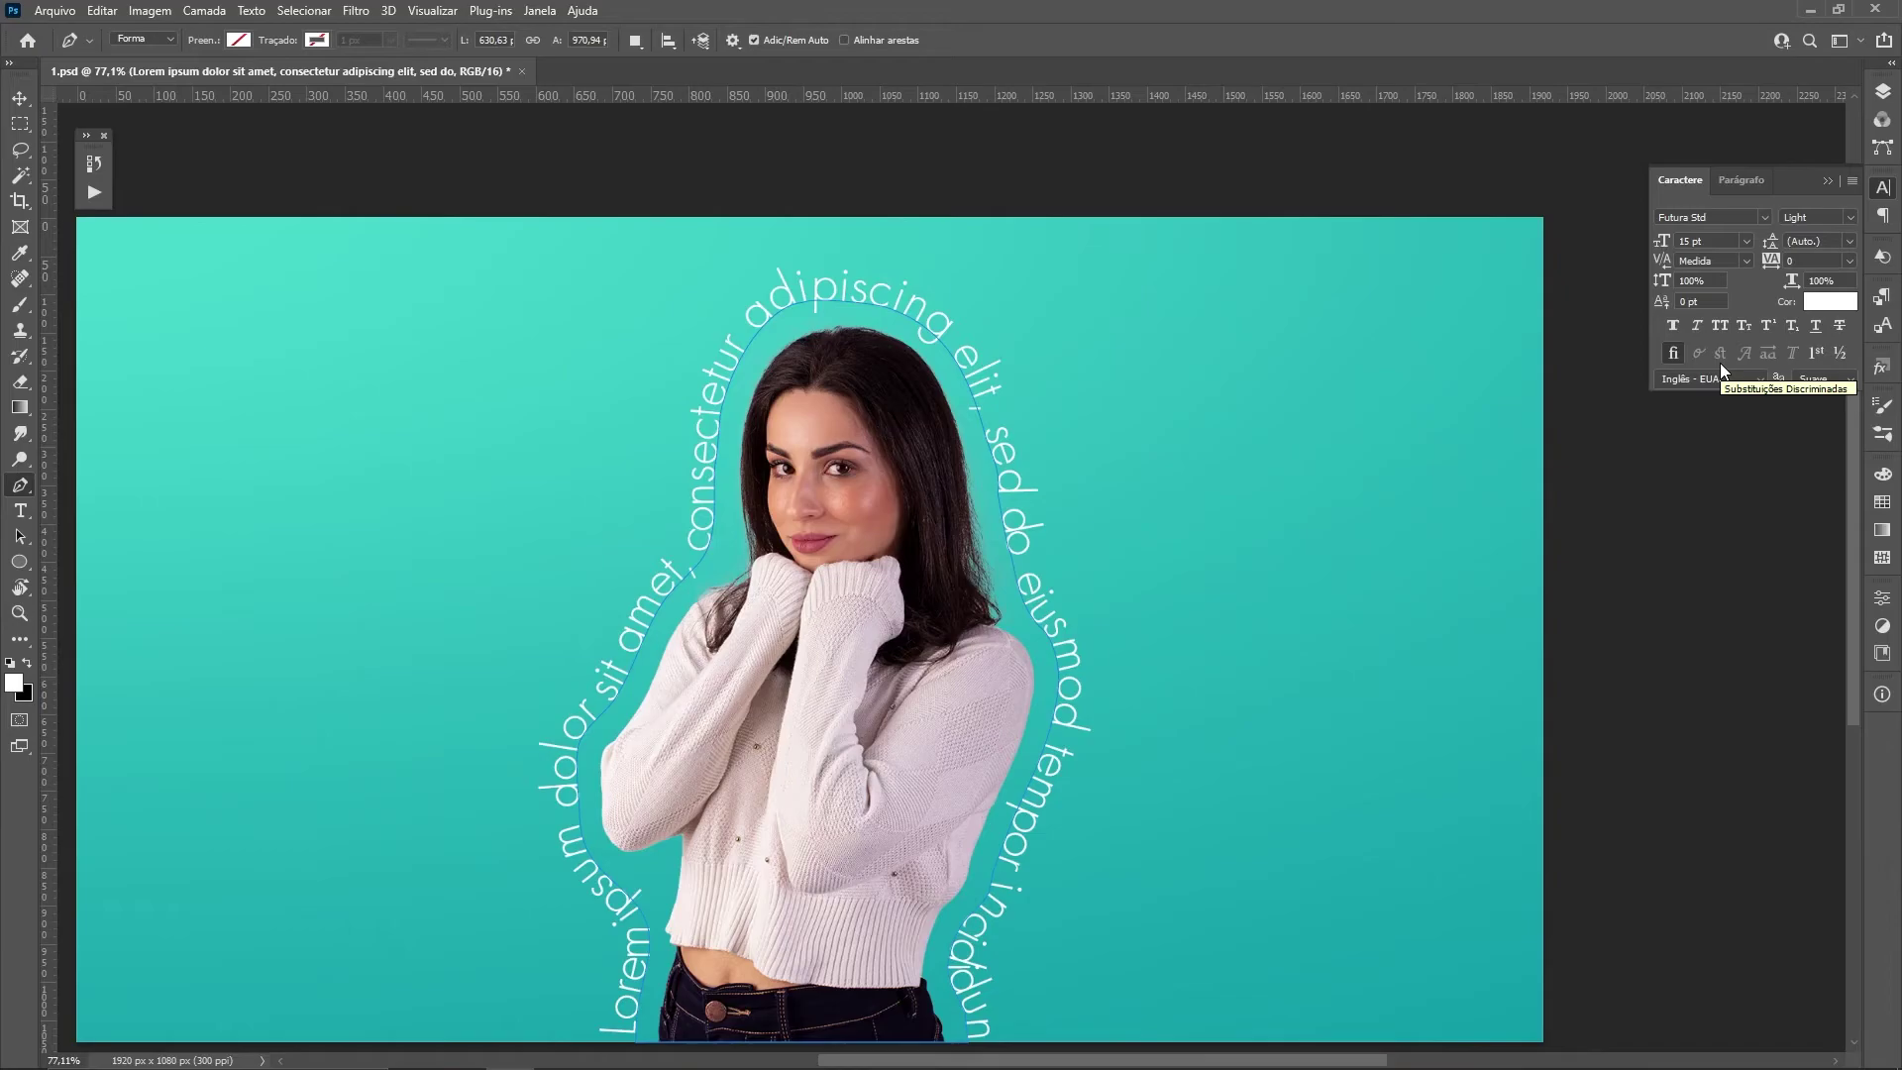
pyautogui.click(19, 100)
pyautogui.click(433, 195)
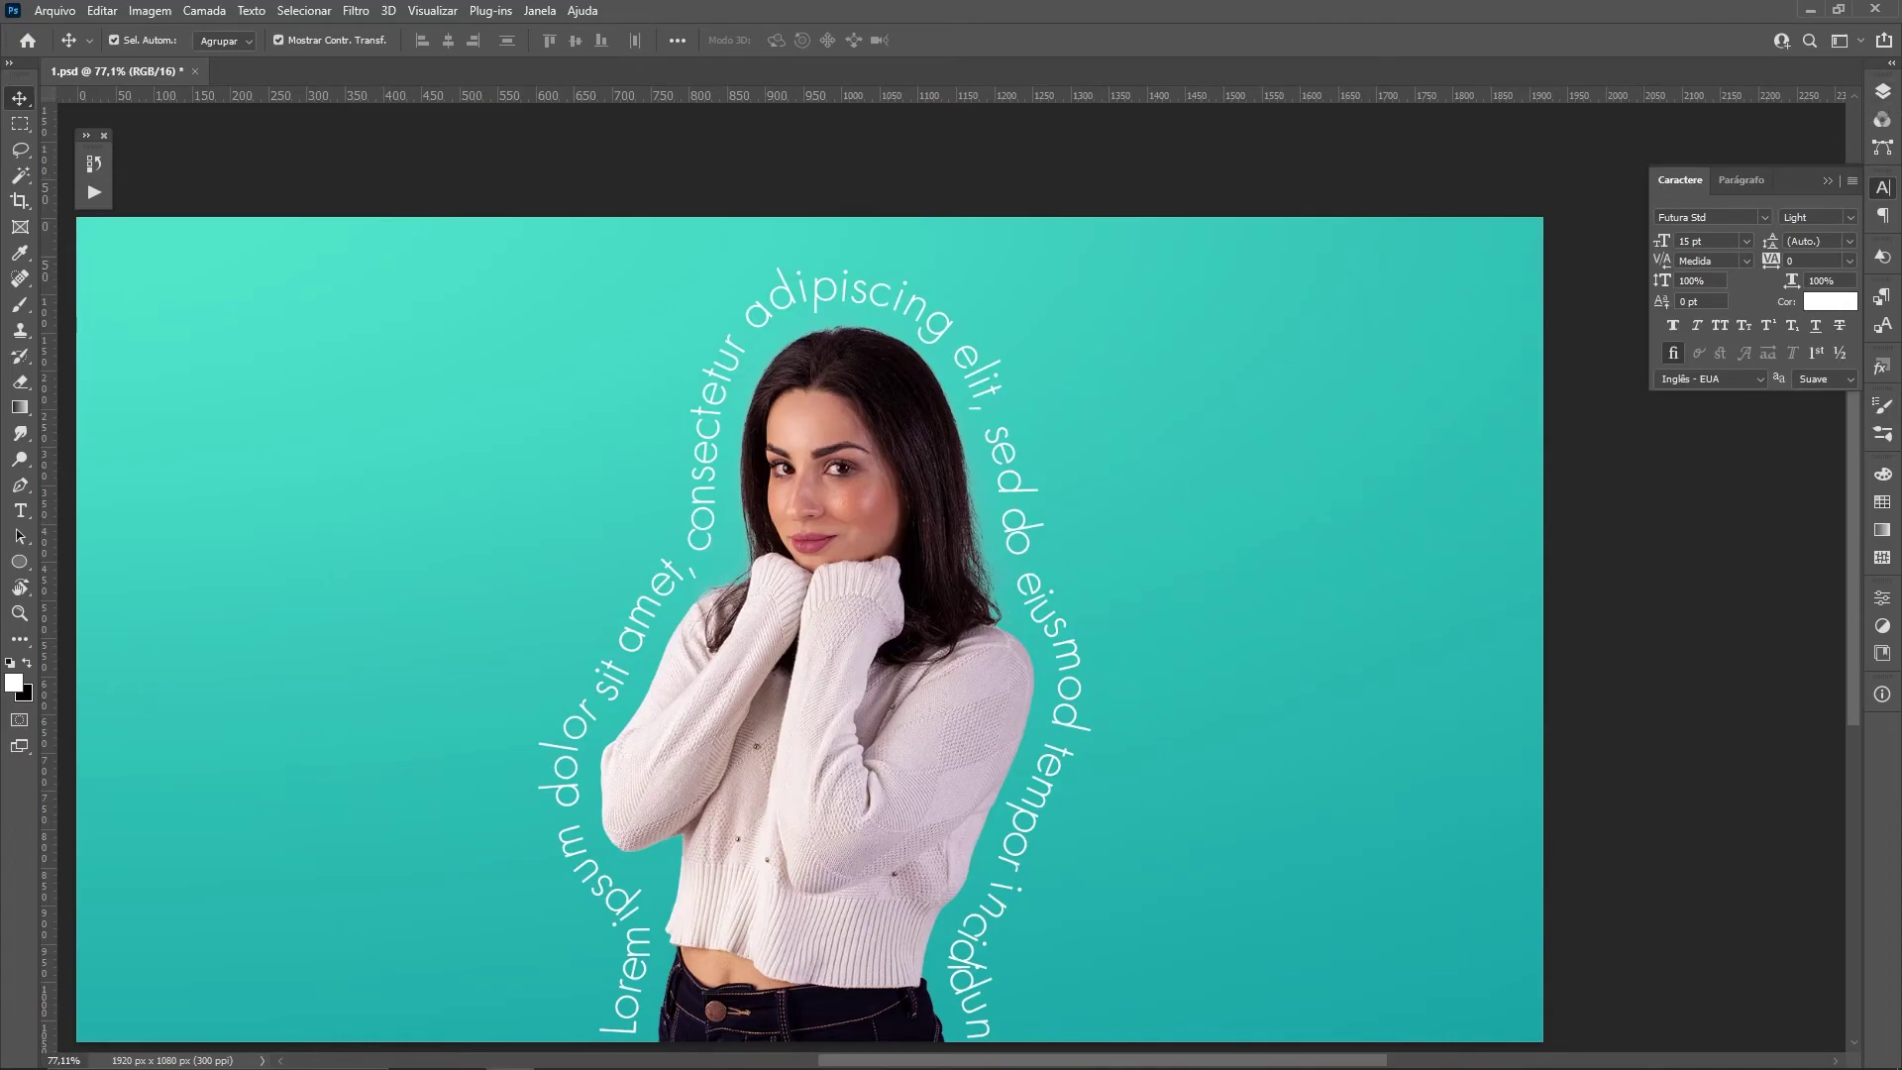
# Show the Layers panel, with the Lorem ipsum layer between Camada 5 and Preenchimento de Cor 1
pyautogui.click(1882, 91)
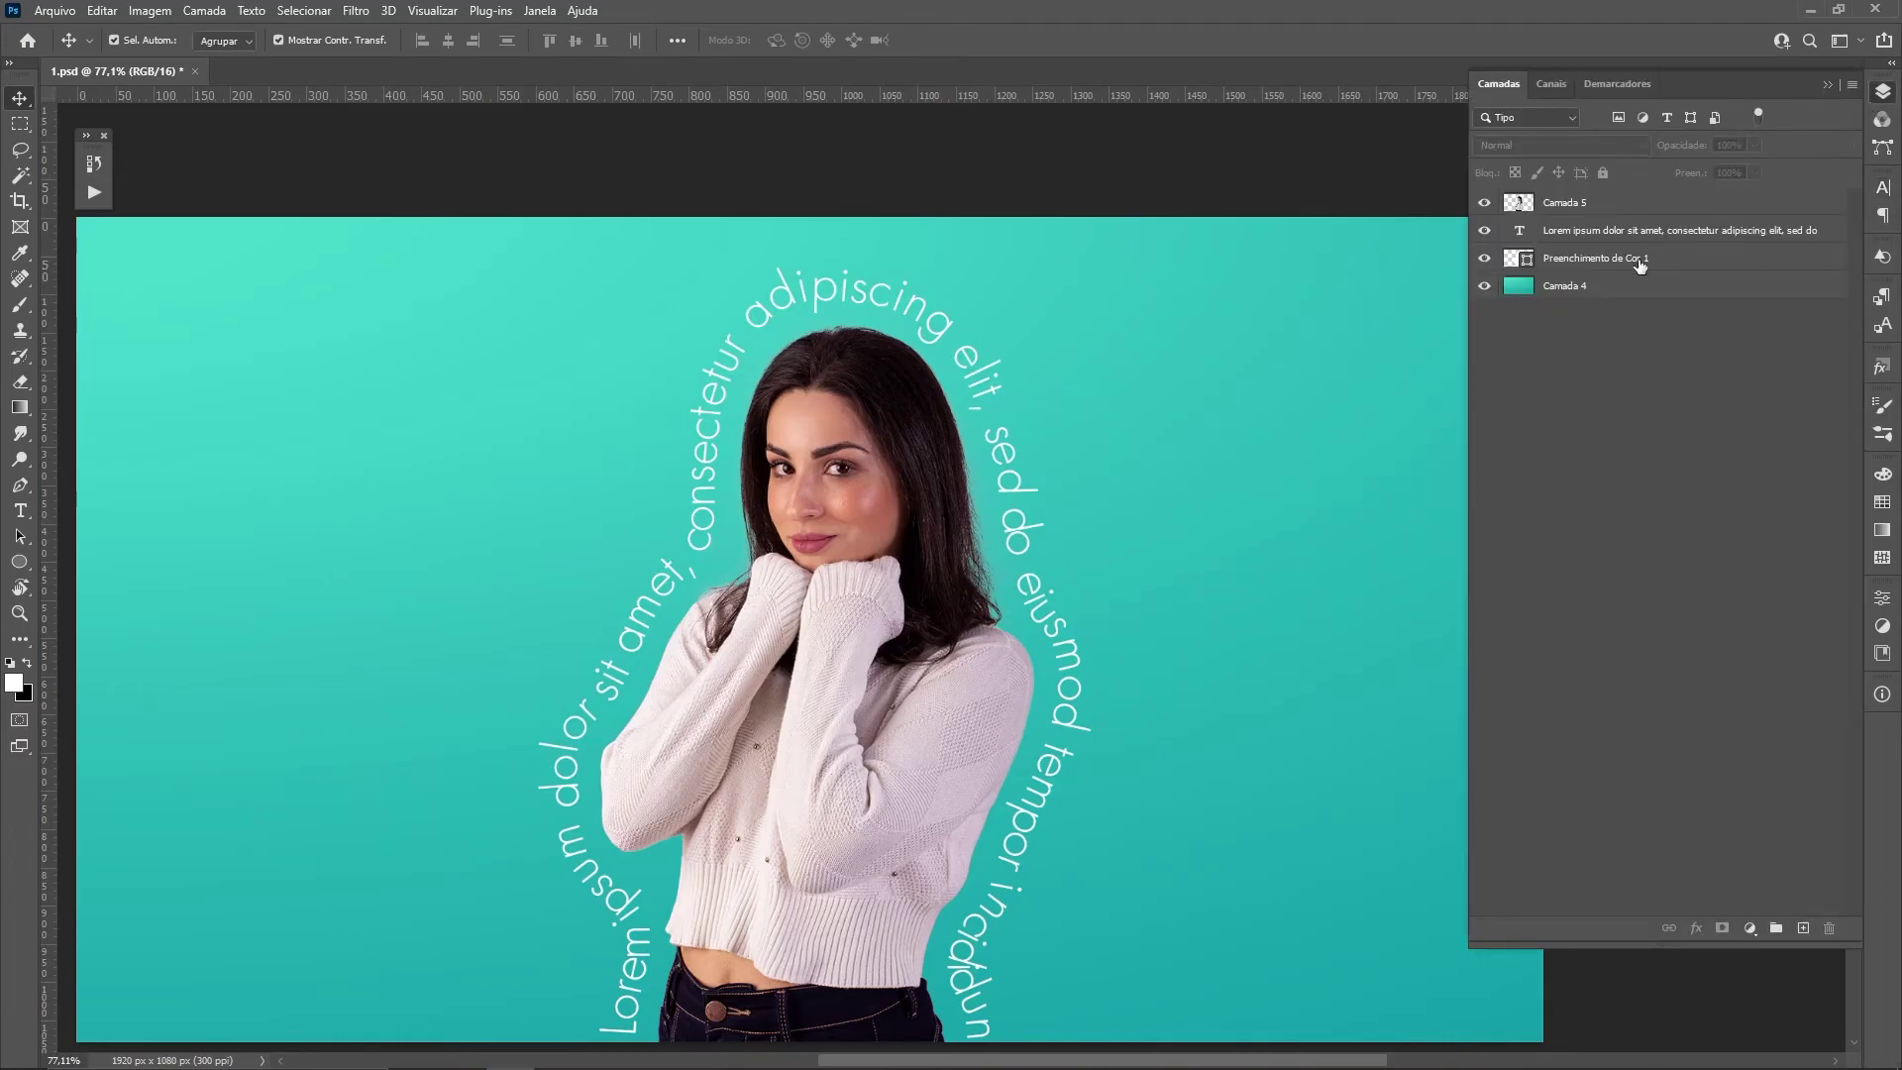